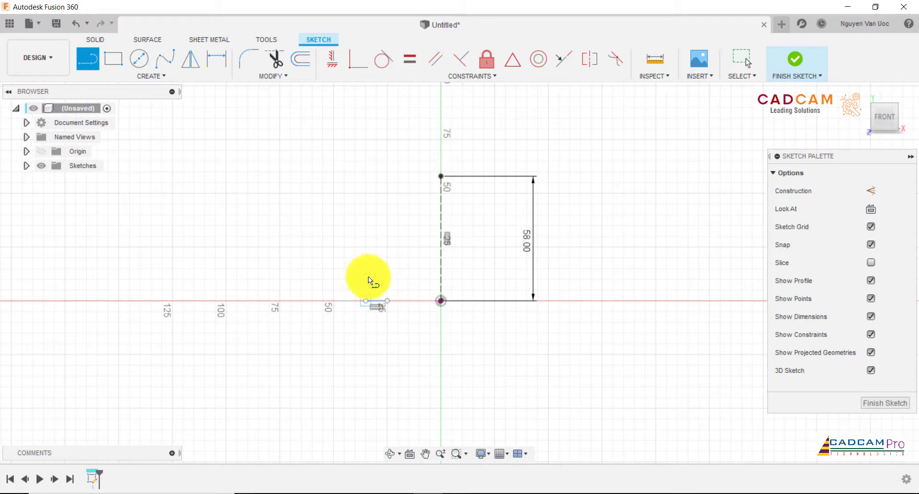
# Step: Complete the closed stepped wall profile beside the axis with a 35 mm recessed edge, a 10 mm top edge and a straight inner edge
pyautogui.click(377, 269)
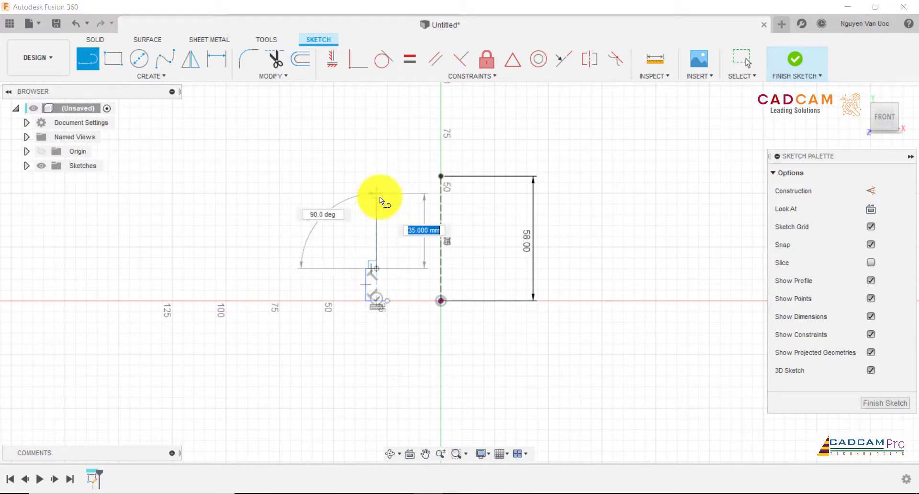
pyautogui.click(377, 192)
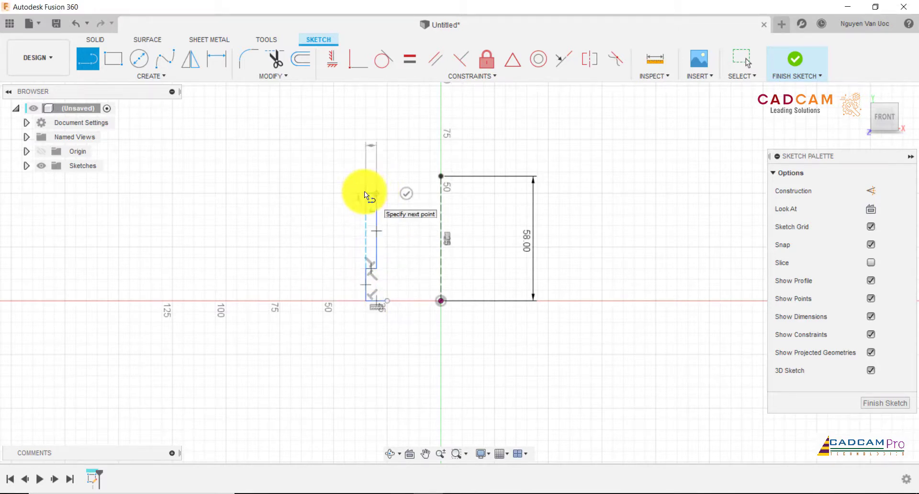
pyautogui.click(364, 192)
pyautogui.click(366, 174)
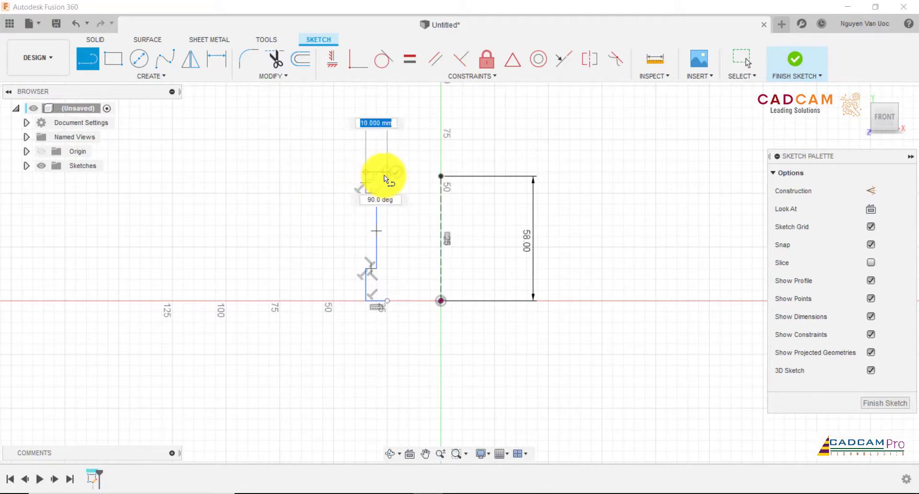
pyautogui.click(385, 175)
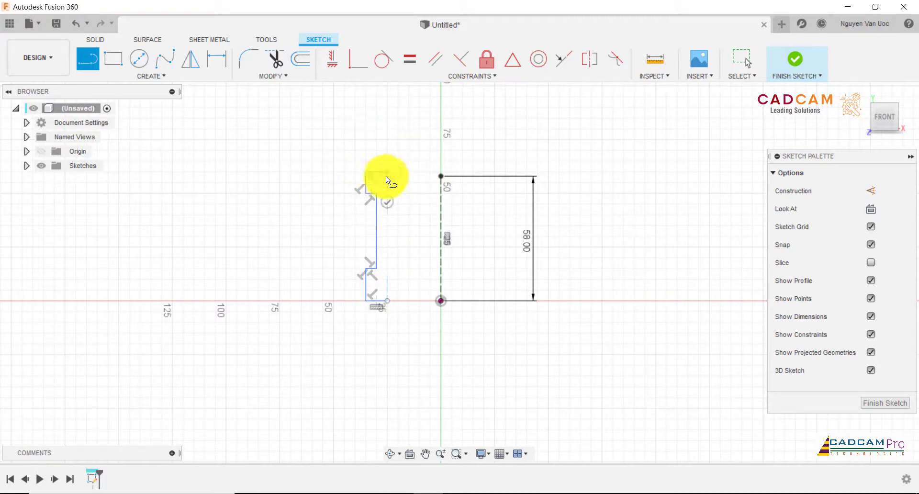
pyautogui.click(387, 300)
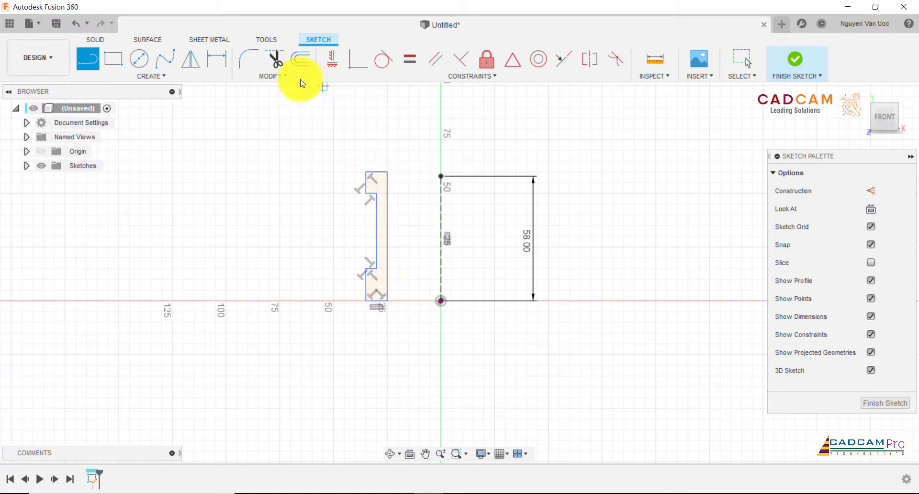
# Step: Check the reference drawing in PowerPoint and dimension the profile's inner edge as a 50 mm diameter about the vertical construction line
pyautogui.click(216, 58)
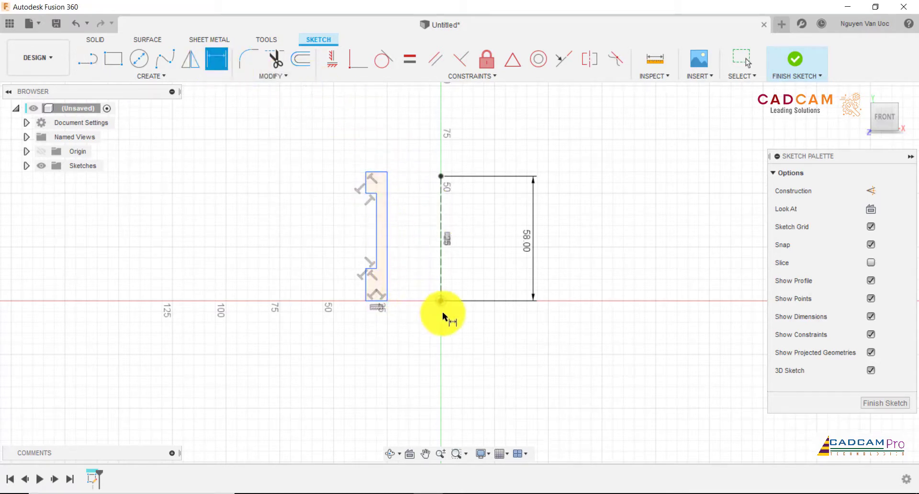
pyautogui.click(457, 489)
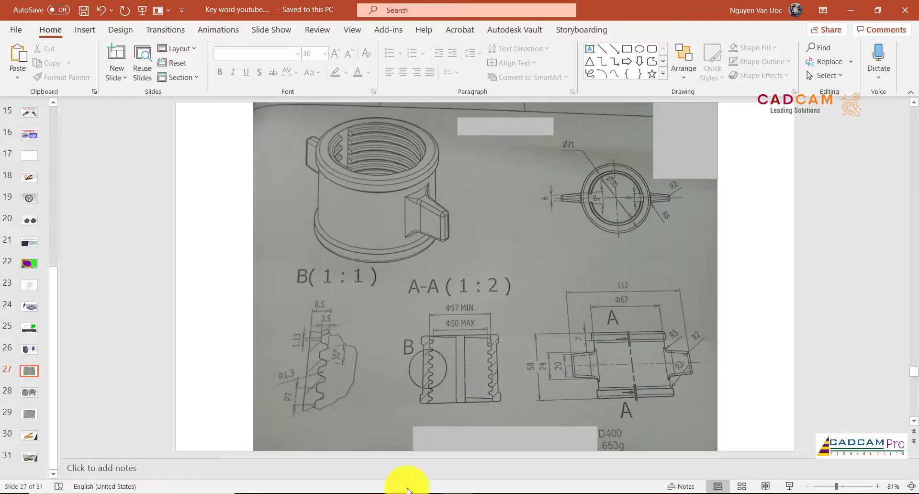
pyautogui.click(436, 493)
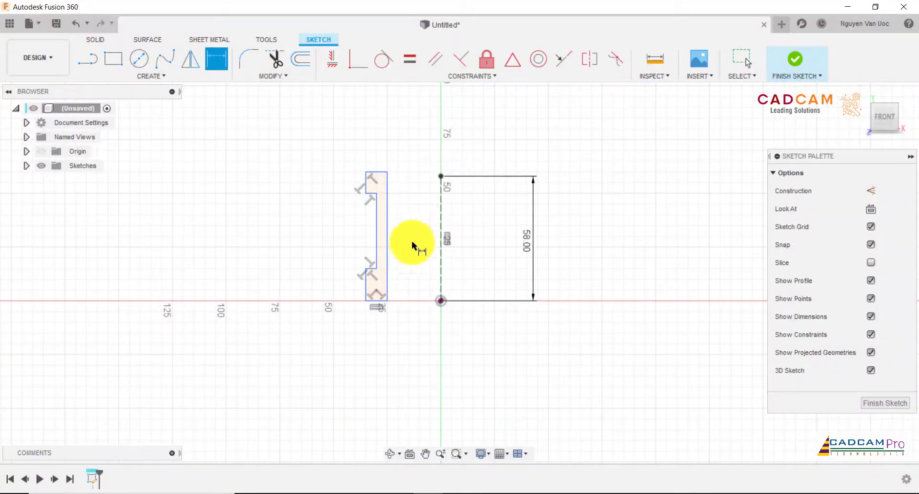
pyautogui.click(441, 262)
pyautogui.click(387, 260)
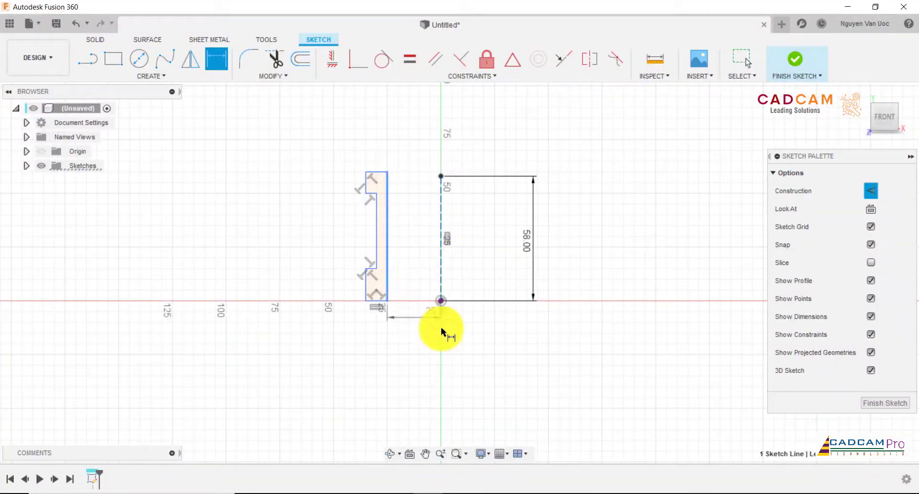
pyautogui.rightClick(450, 335)
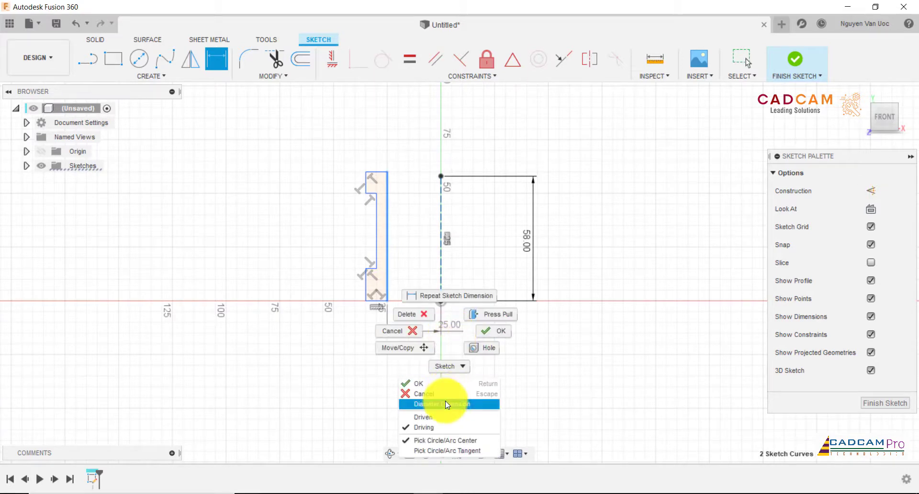
pyautogui.click(445, 401)
pyautogui.click(450, 333)
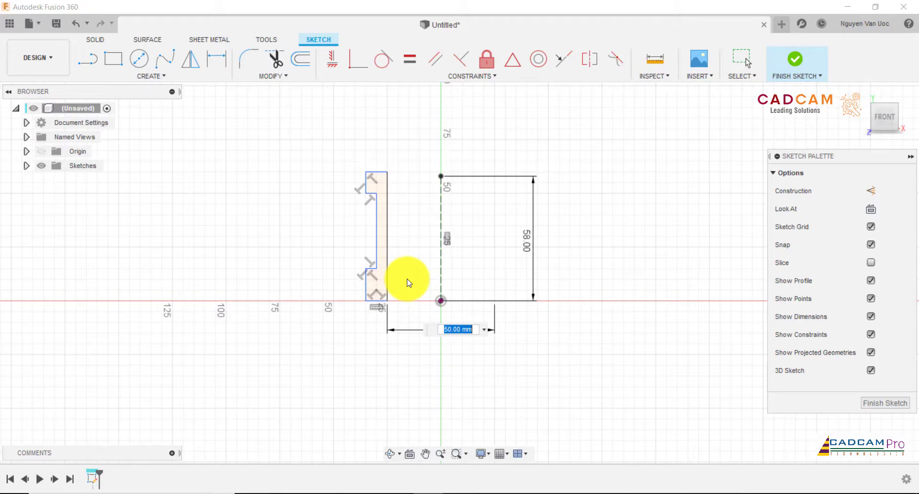
pyautogui.press('Return')
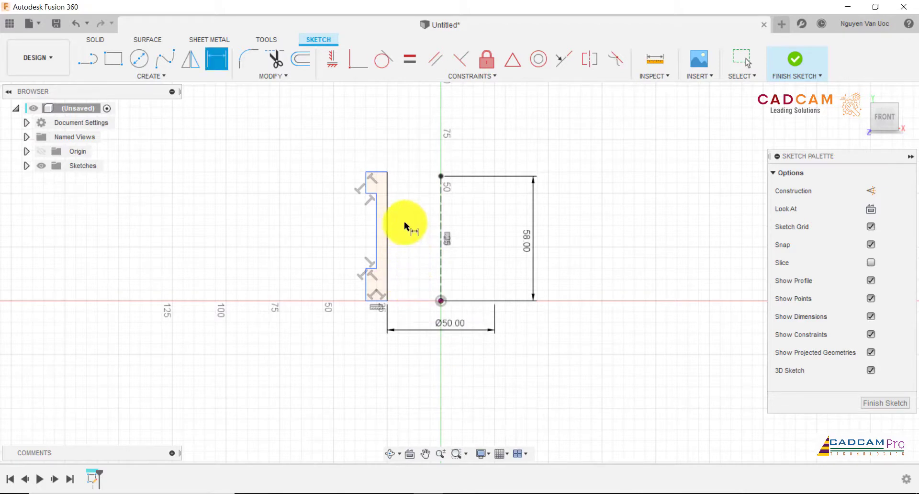
# Step: Dimension the recessed outer edge as a 67 mm diameter about the vertical construction line
pyautogui.click(441, 235)
pyautogui.click(375, 236)
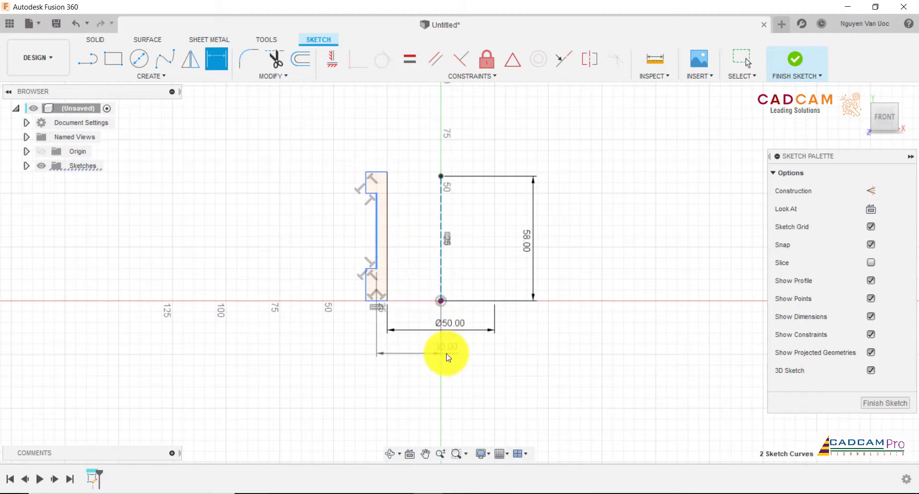
pyautogui.rightClick(447, 356)
pyautogui.click(437, 418)
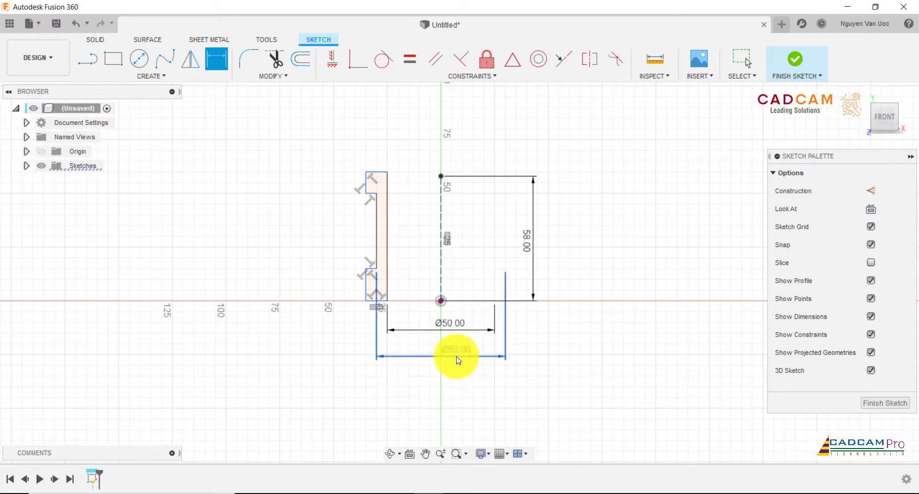
pyautogui.click(455, 356)
pyautogui.write('67')
pyautogui.press('Return')
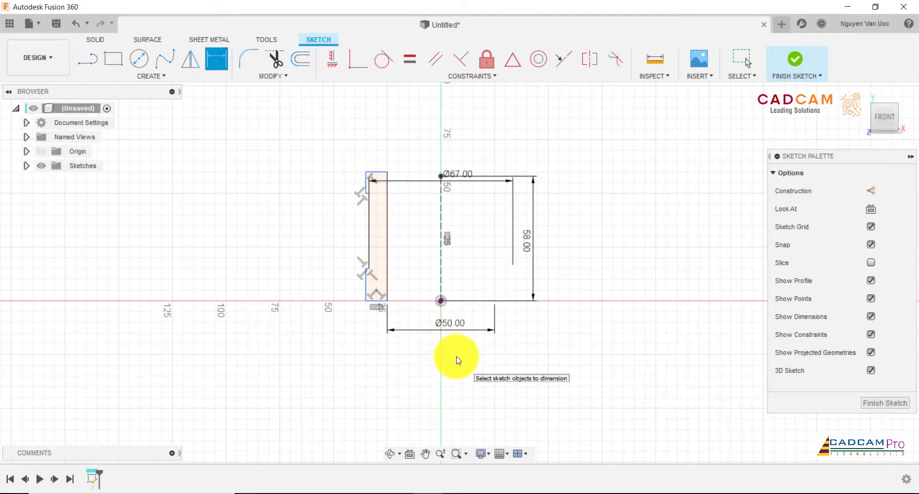
# Step: Dimension the lower flange's outer edge as a 71 mm diameter about the vertical construction line
pyautogui.click(441, 258)
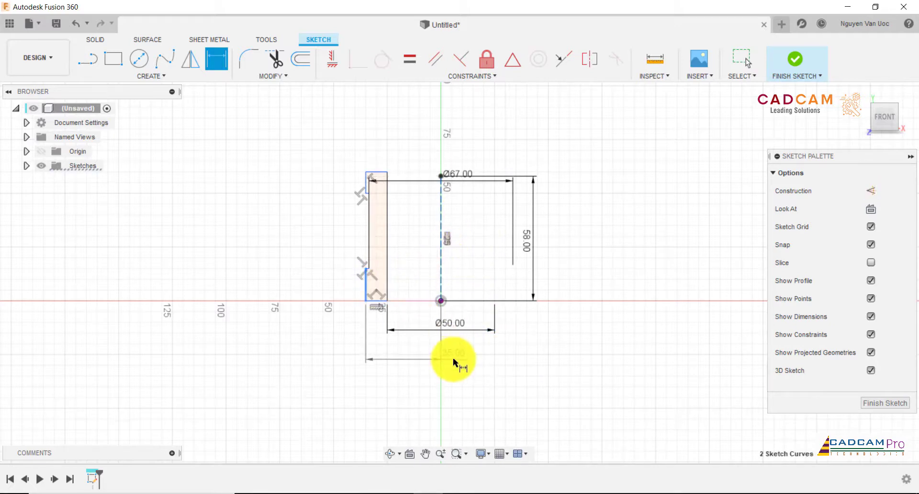
pyautogui.rightClick(453, 360)
pyautogui.click(457, 432)
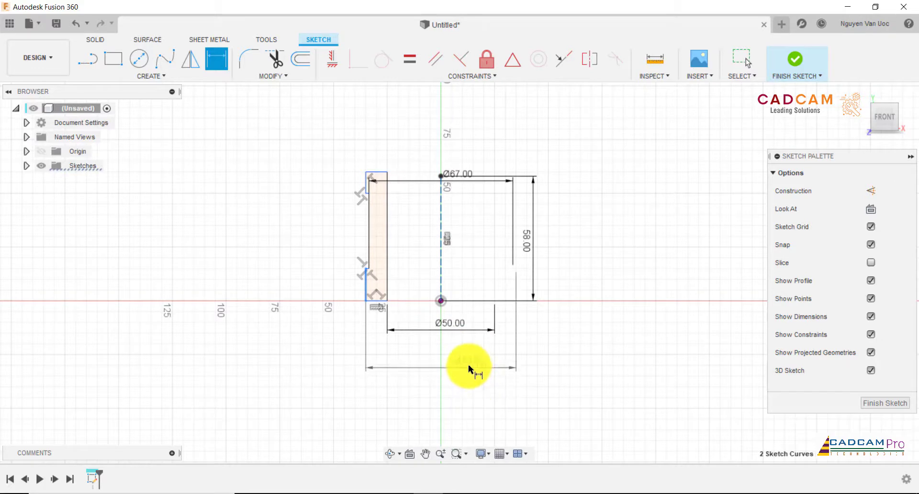
pyautogui.click(469, 367)
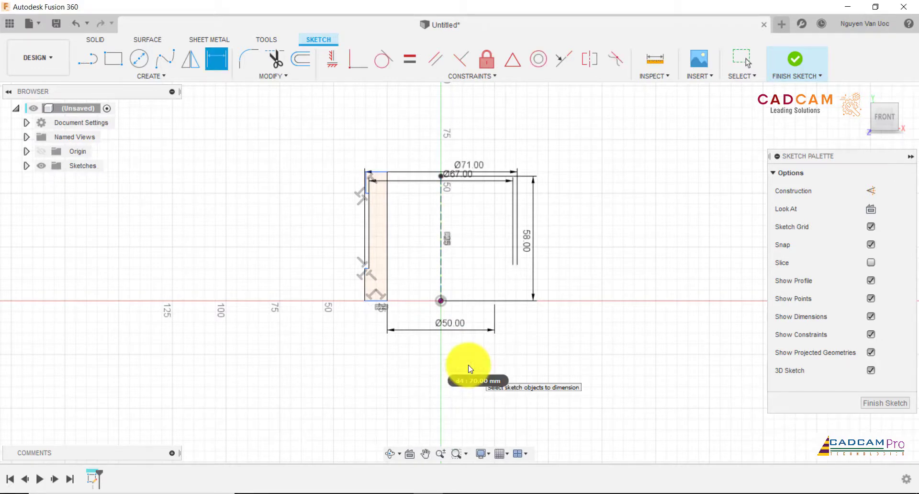
pyautogui.press('Escape')
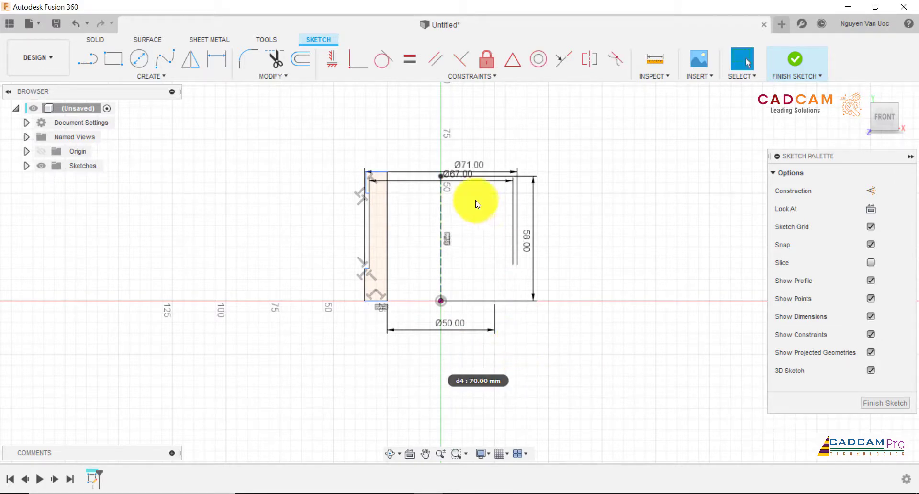
# Step: Stack the 67 mm and 71 mm diameter dimensions below the 50 mm dimension
pyautogui.moveTo(468, 177); pyautogui.dragTo(461, 264)
pyautogui.moveTo(462, 322); pyautogui.dragTo(458, 359)
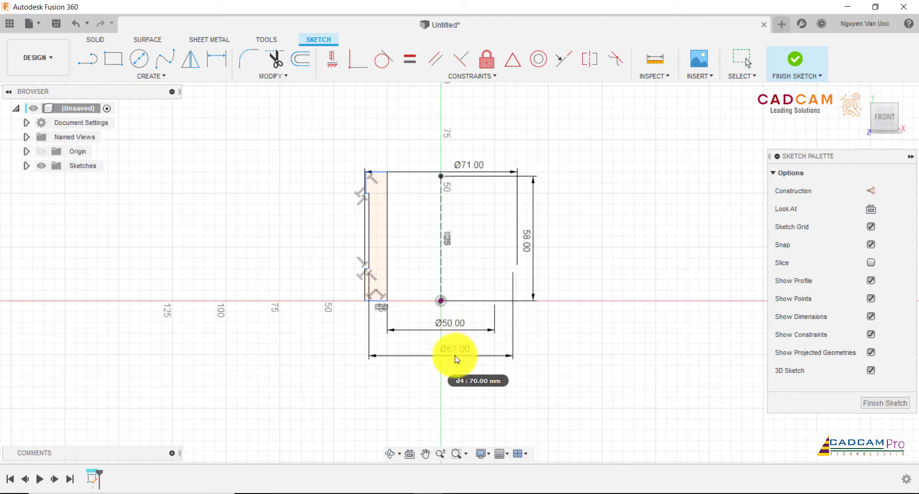
pyautogui.moveTo(471, 166); pyautogui.dragTo(459, 381)
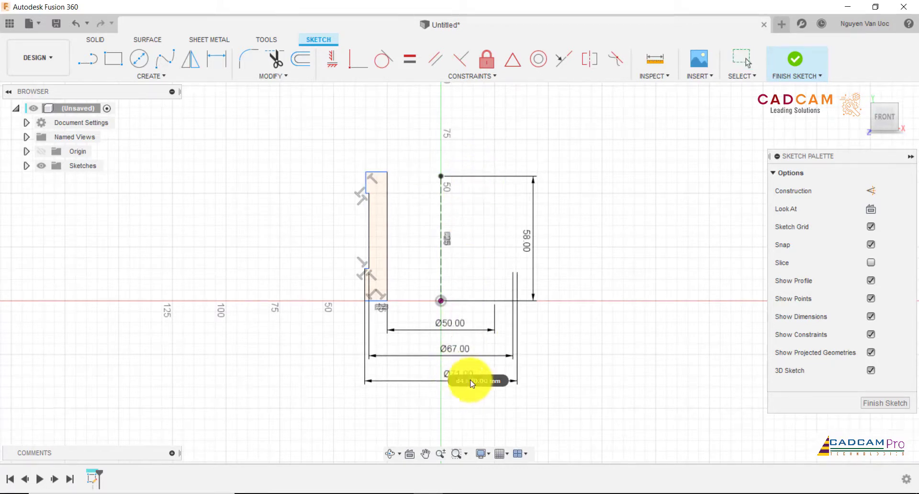
pyautogui.scroll(3, 556, 350)
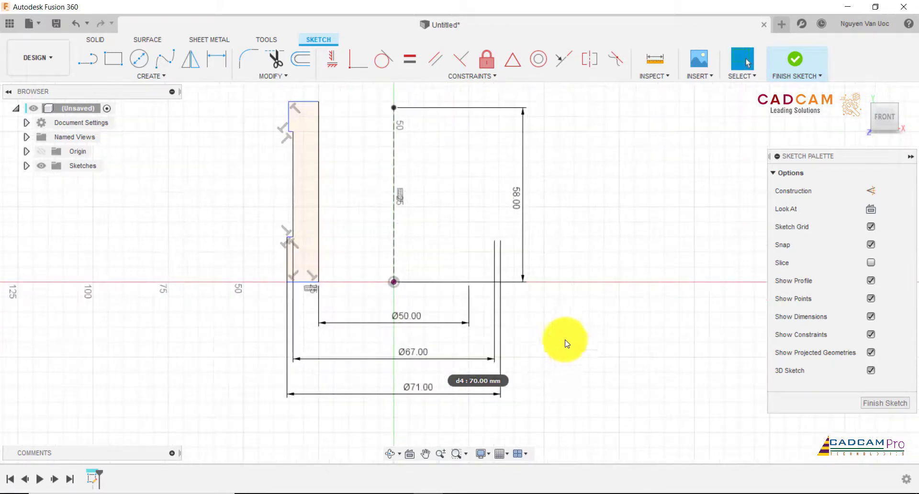
pyautogui.scroll(-2, 369, 236)
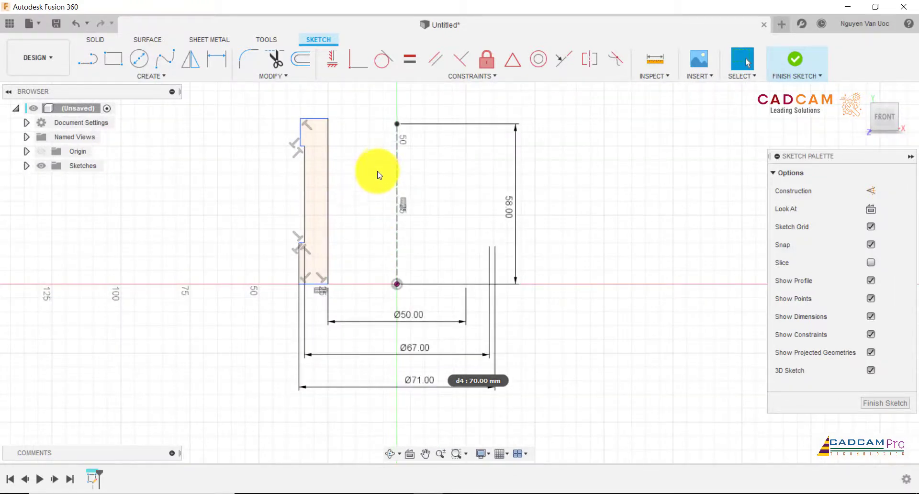
# Step: Apply an Equal constraint to the outer vertical edges of the upper and lower flanges
pyautogui.click(409, 59)
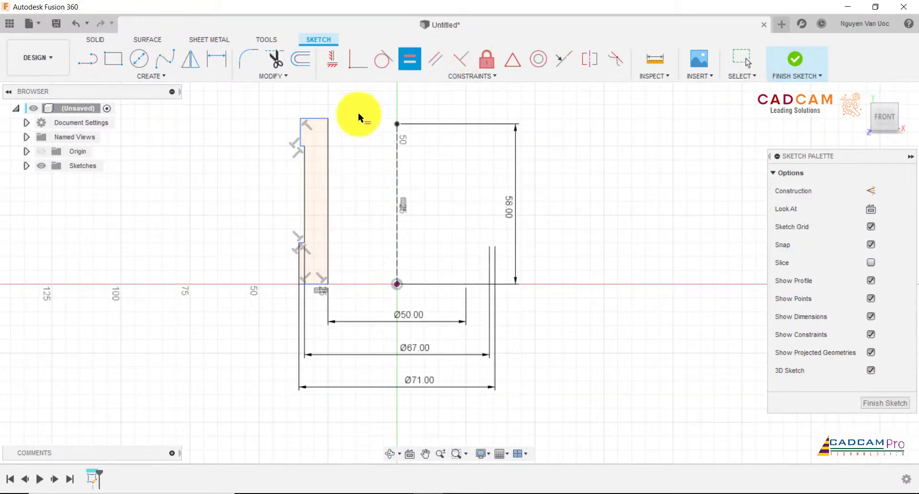
pyautogui.click(301, 135)
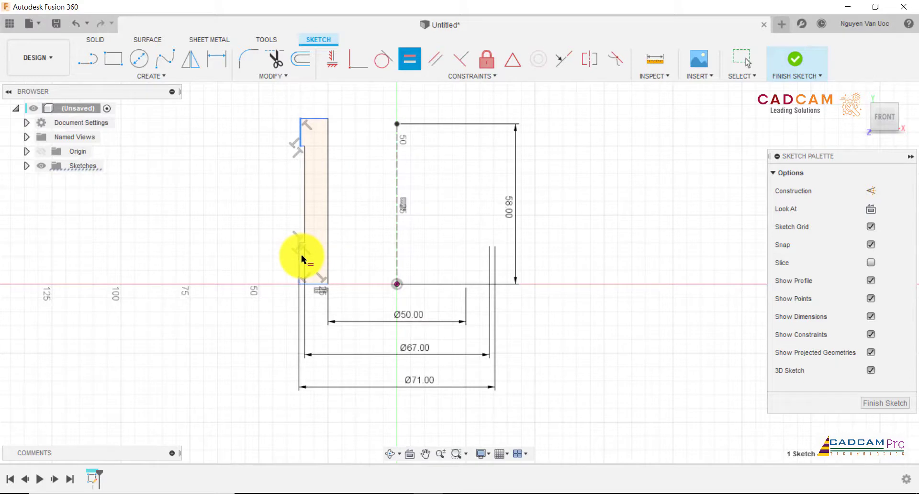
pyautogui.click(302, 259)
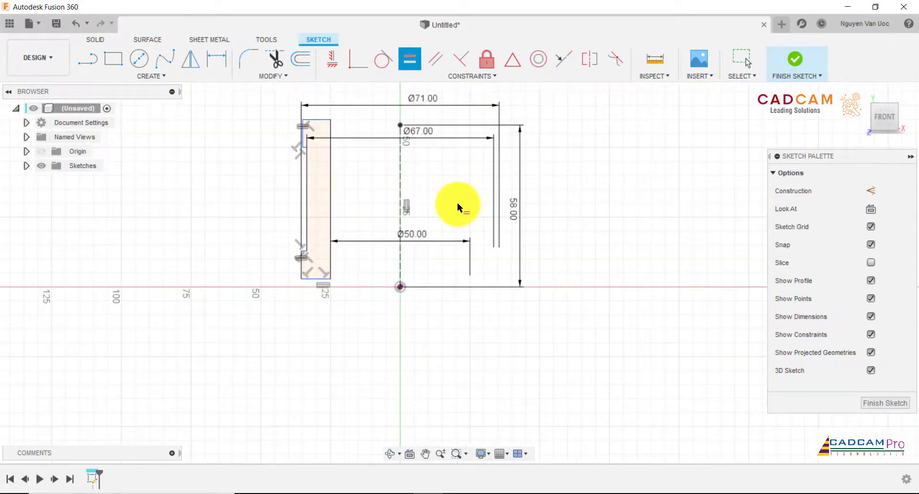
# Step: Align the profile's inner top corner horizontally with the axis's upper endpoint and its inner bottom corner with the origin
pyautogui.click(332, 58)
pyautogui.click(331, 127)
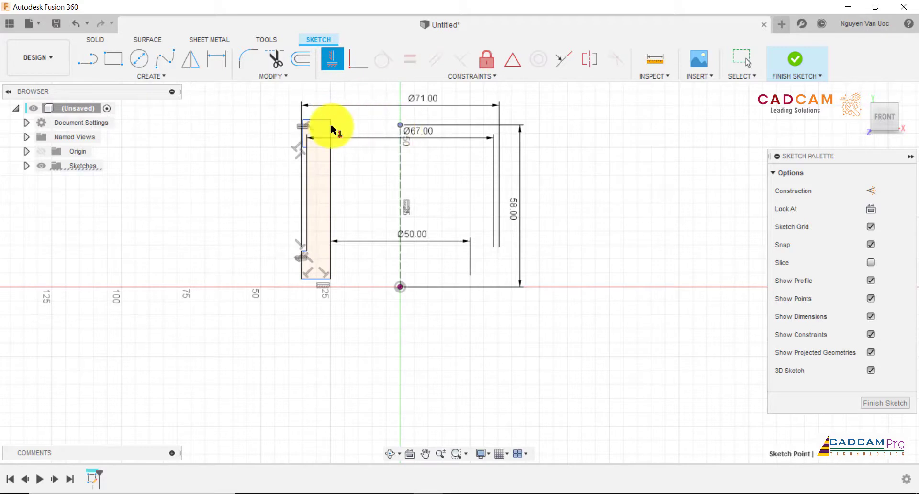
pyautogui.click(330, 121)
pyautogui.click(330, 273)
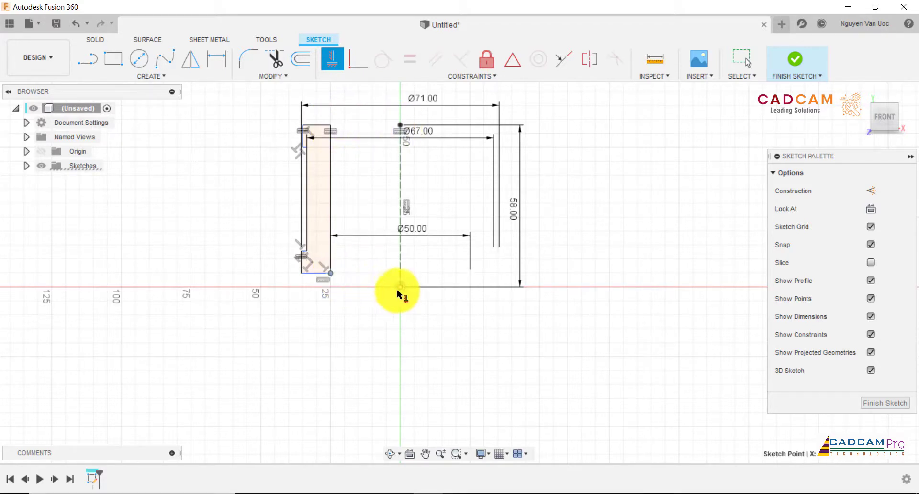
pyautogui.click(399, 286)
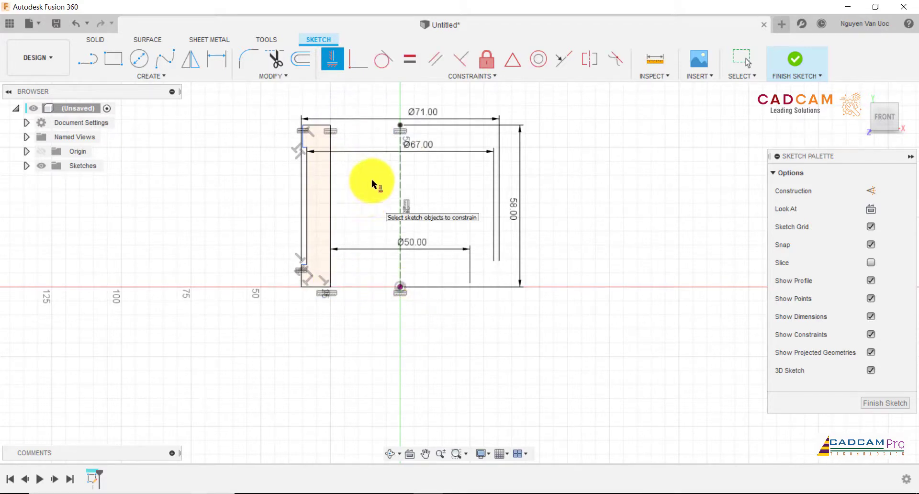
# Step: Dimension the upper flange's outer vertical edge to 7 mm
pyautogui.click(216, 59)
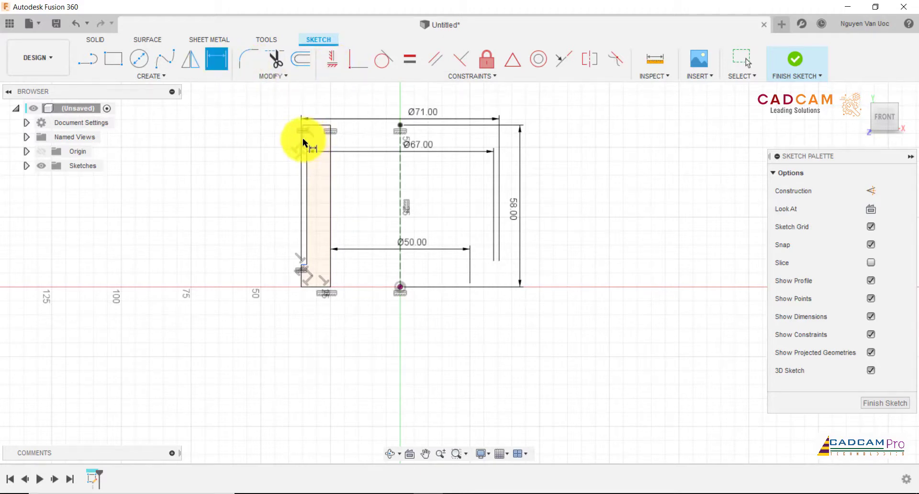
pyautogui.click(301, 139)
pyautogui.click(282, 137)
pyautogui.write('7')
pyautogui.press('Return')
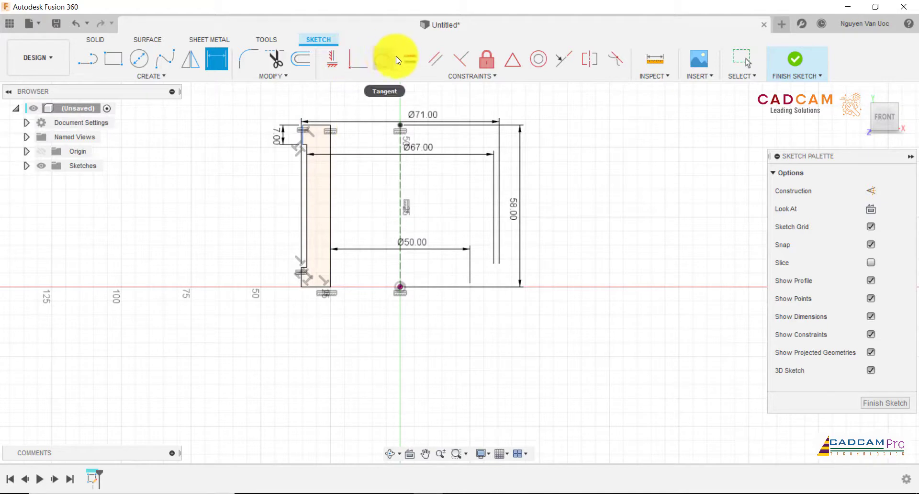
# Step: Constrain the outer corners of the upper and lower flanges, where they meet the recess, to align vertically
pyautogui.click(332, 58)
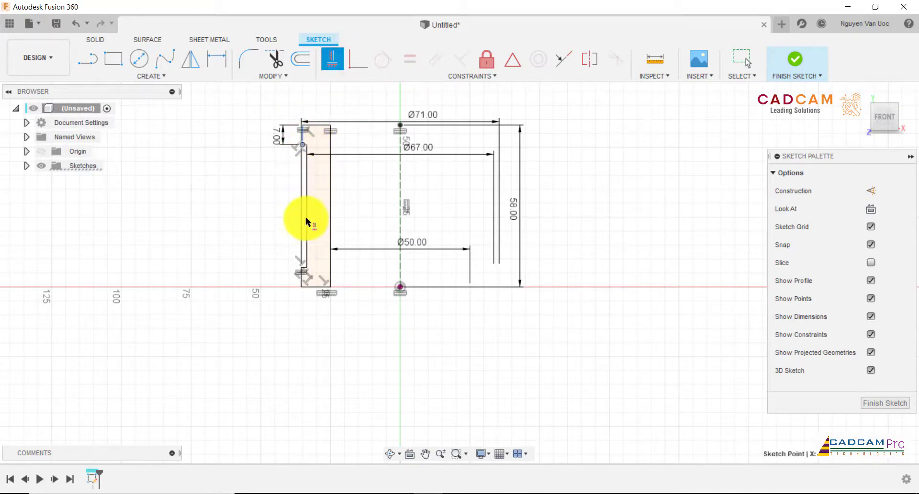
pyautogui.click(303, 272)
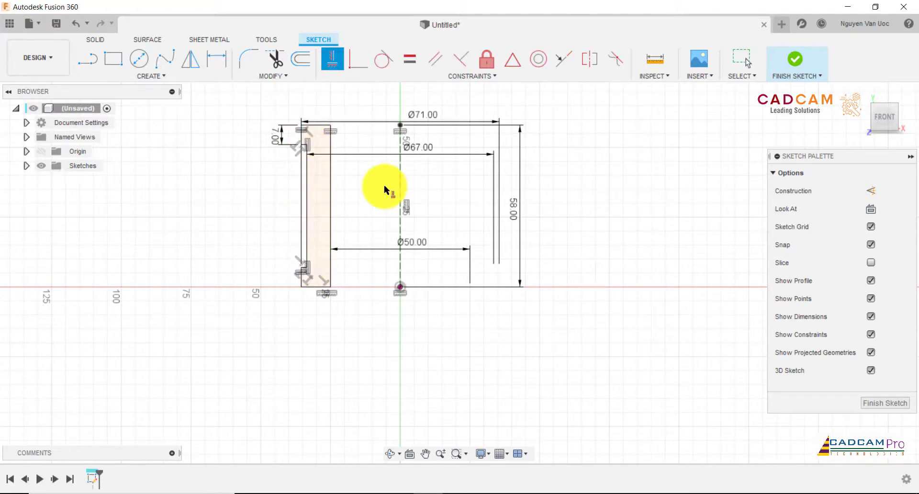
pyautogui.press('Escape')
# Step: Reposition the Ø50, Ø67 and Ø71 diameter dimensions in a spaced stack below the profile
pyautogui.moveTo(417, 248); pyautogui.dragTo(417, 319)
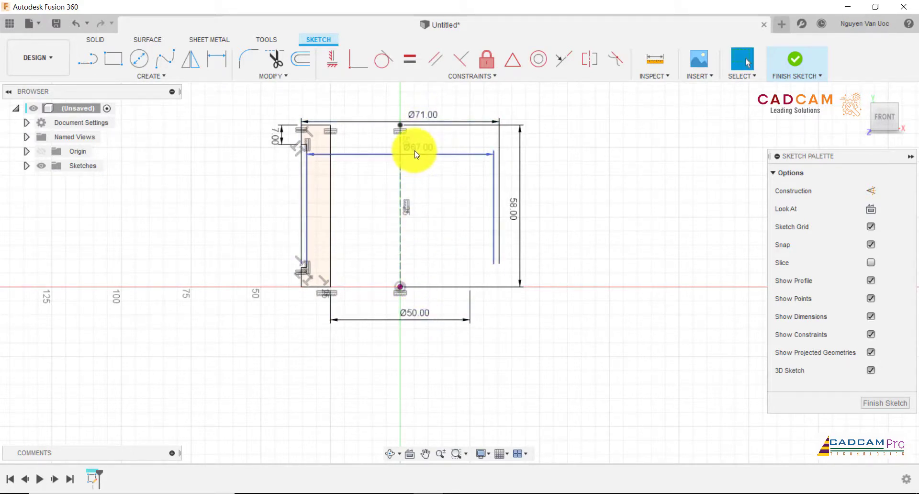
pyautogui.moveTo(416, 150); pyautogui.dragTo(419, 343)
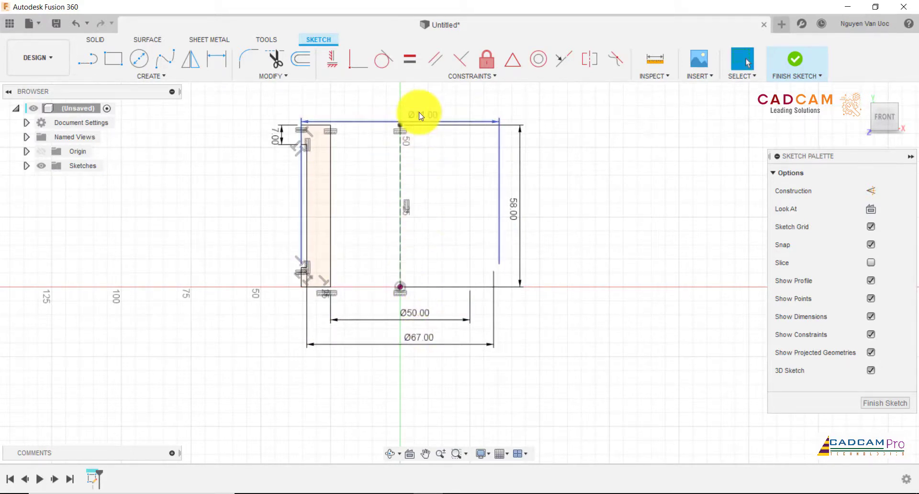
pyautogui.moveTo(416, 115)
pyautogui.mouseDown()
pyautogui.moveTo(412, 383)
pyautogui.moveTo(416, 363)
pyautogui.mouseUp()
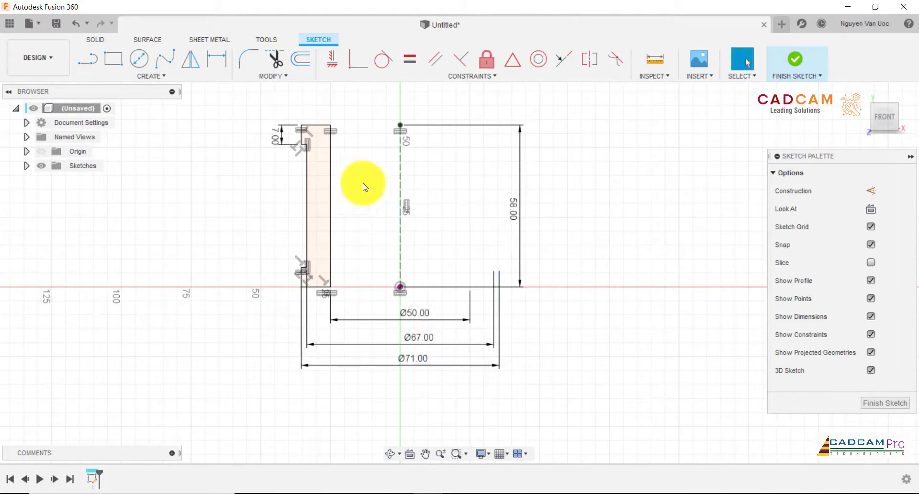
pyautogui.scroll(-3, 367, 188)
pyautogui.scroll(2, 367, 189)
pyautogui.scroll(1, 338, 157)
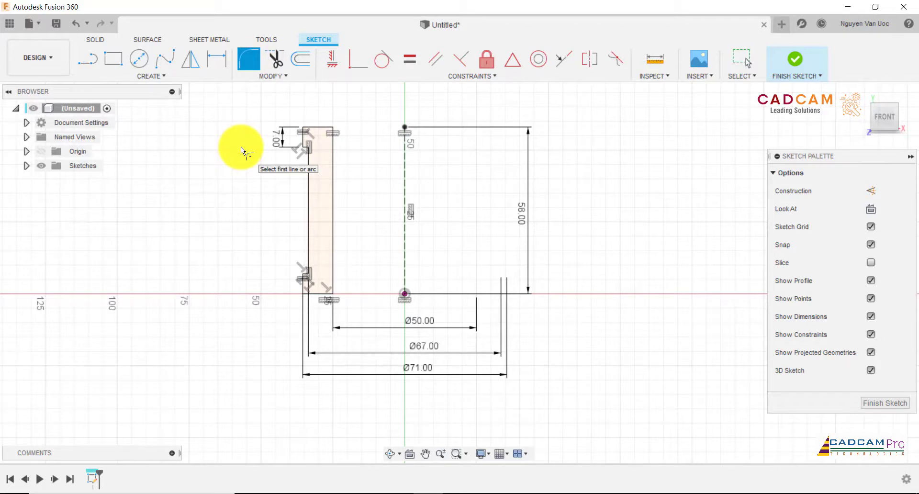
# Step: Fillet the recess's upper and lower inner corners and the profile's outer bottom corner with a 1 mm radius
pyautogui.scroll(2, 294, 158)
pyautogui.click(319, 139)
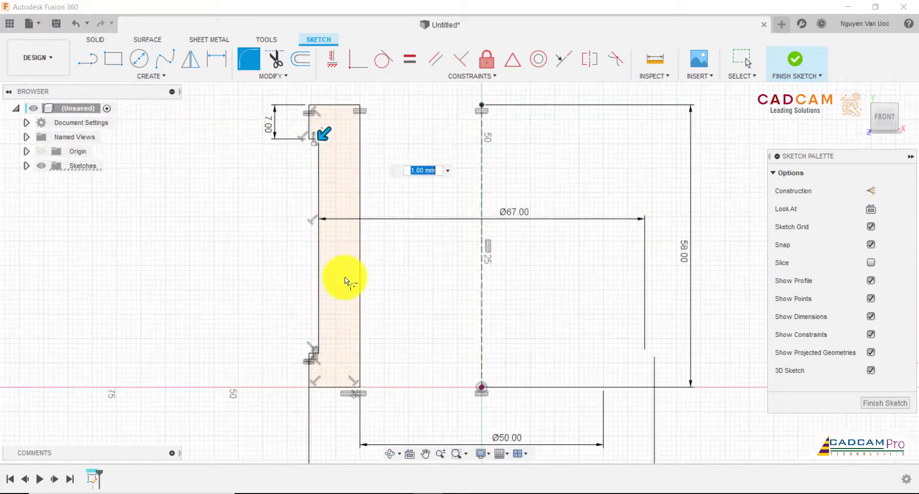
pyautogui.click(323, 354)
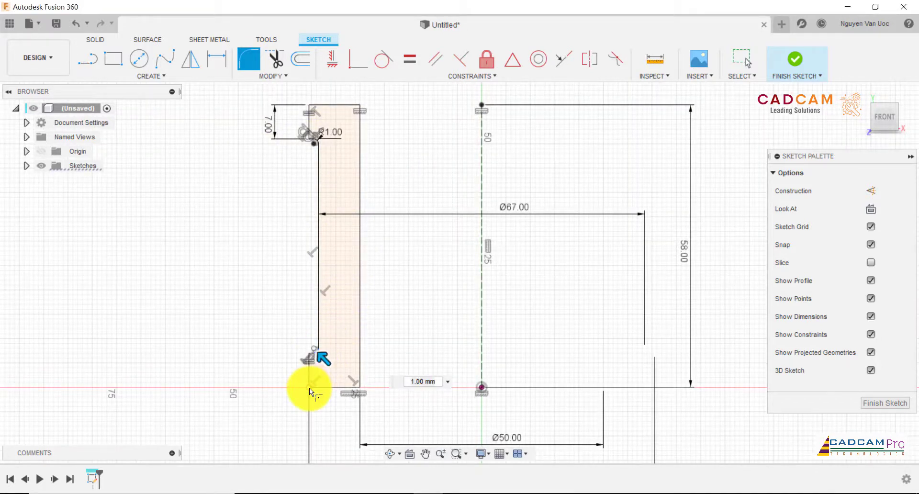
# Step: Fillet the profile's outer top corner with a 2 mm radius
pyautogui.click(312, 107)
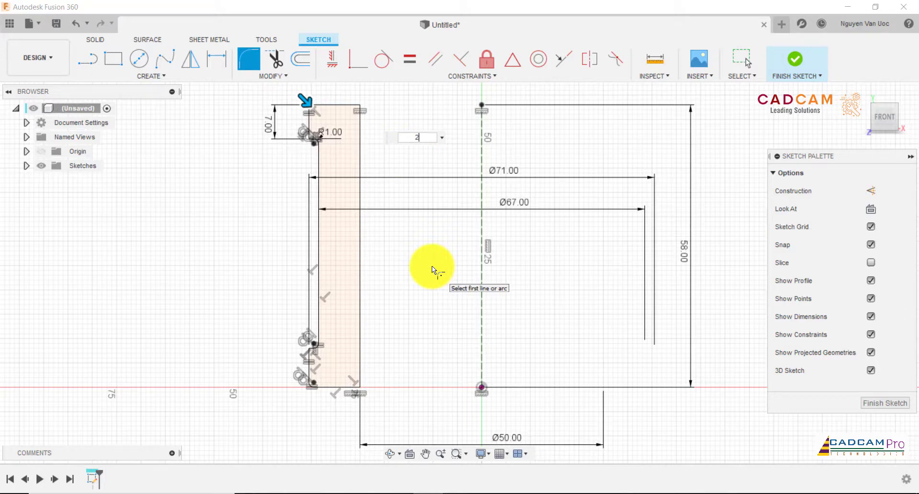
pyautogui.press('Escape')
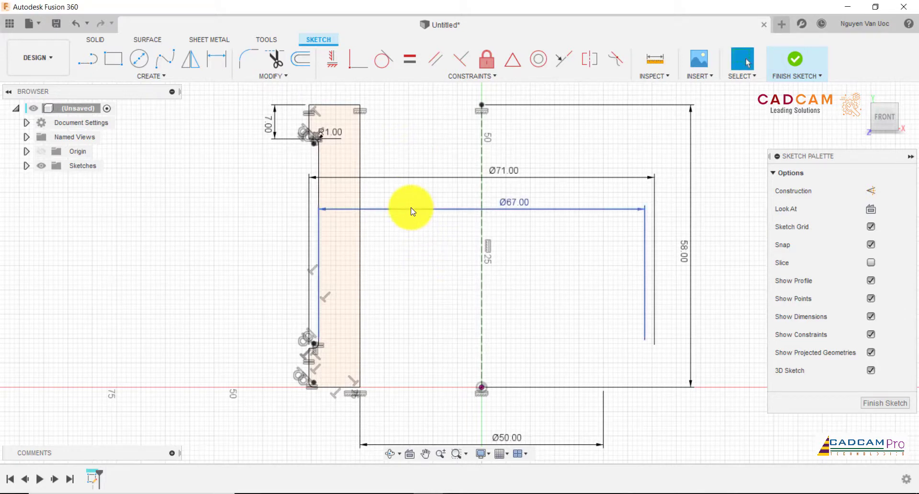
pyautogui.click(249, 59)
pyautogui.click(307, 106)
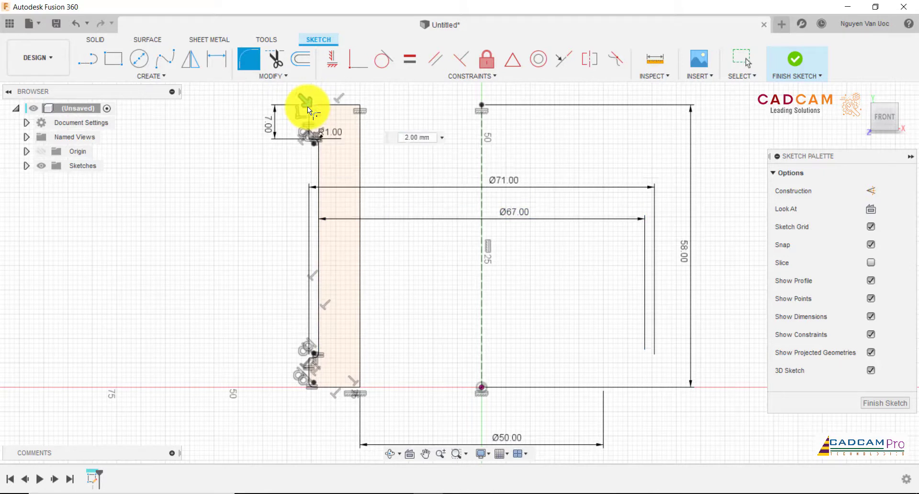
pyautogui.press('Return')
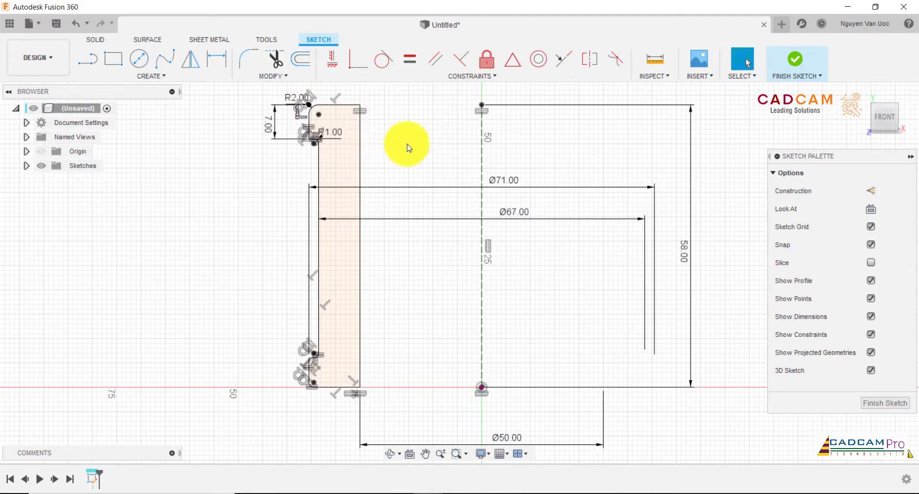
# Step: Move the Ø67 and Ø71 dimensions back below the profile and finish the sketch
pyautogui.scroll(-3, 421, 199)
pyautogui.moveTo(479, 191)
pyautogui.mouseDown()
pyautogui.moveTo(476, 375)
pyautogui.moveTo(476, 365)
pyautogui.mouseUp()
pyautogui.moveTo(476, 207); pyautogui.dragTo(475, 422)
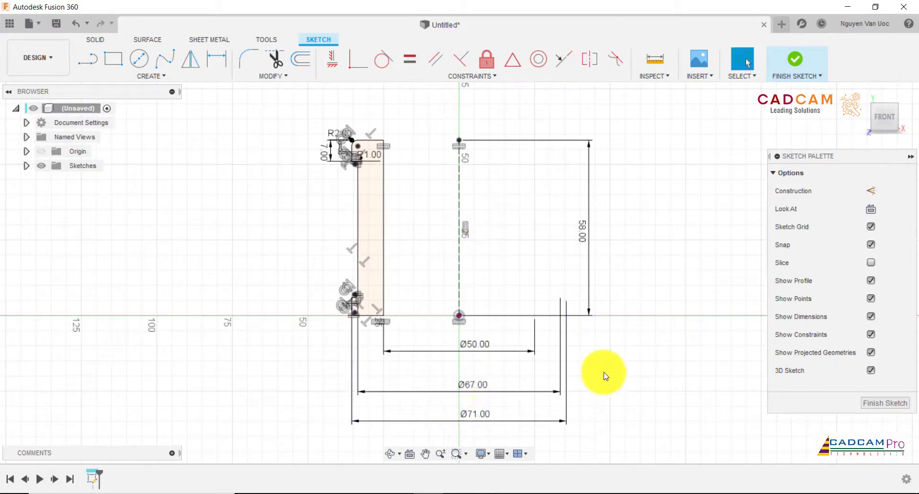
pyautogui.scroll(-2, 486, 248)
pyautogui.click(883, 412)
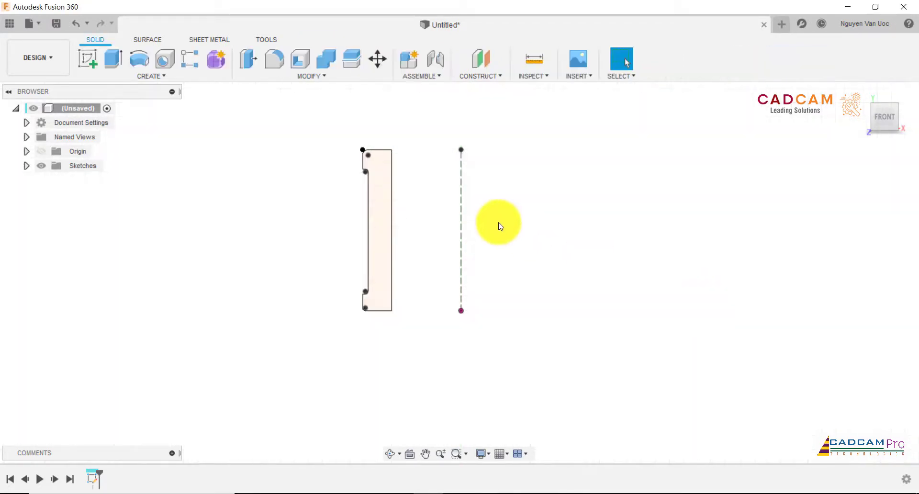
# Step: Revolve the wall profile 360 degrees about the dashed centre axis as a new body
pyautogui.click(139, 59)
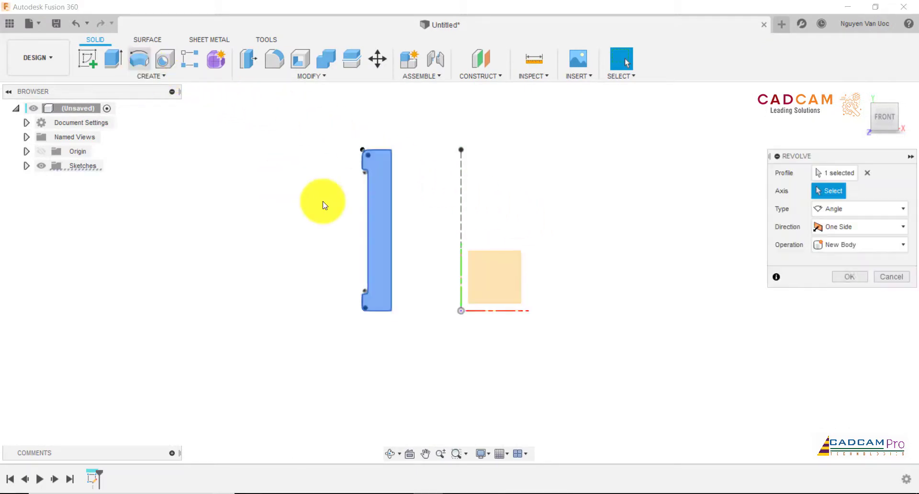
pyautogui.click(461, 219)
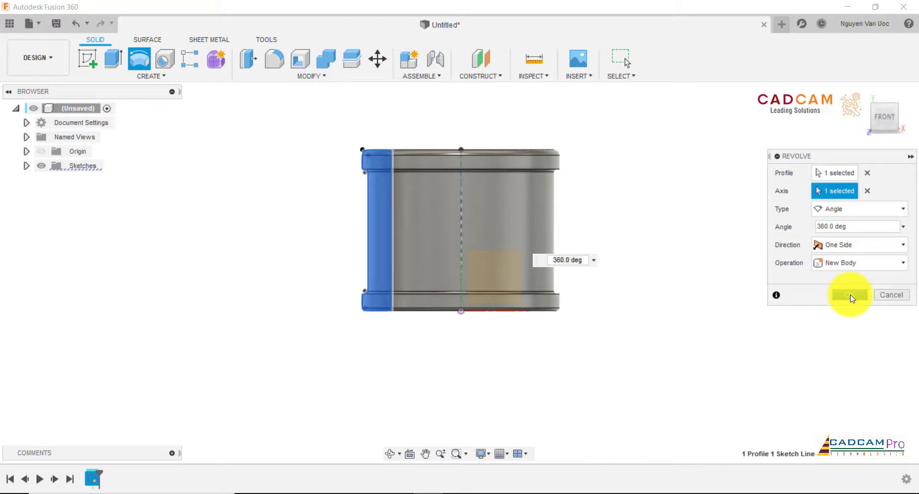
pyautogui.click(849, 295)
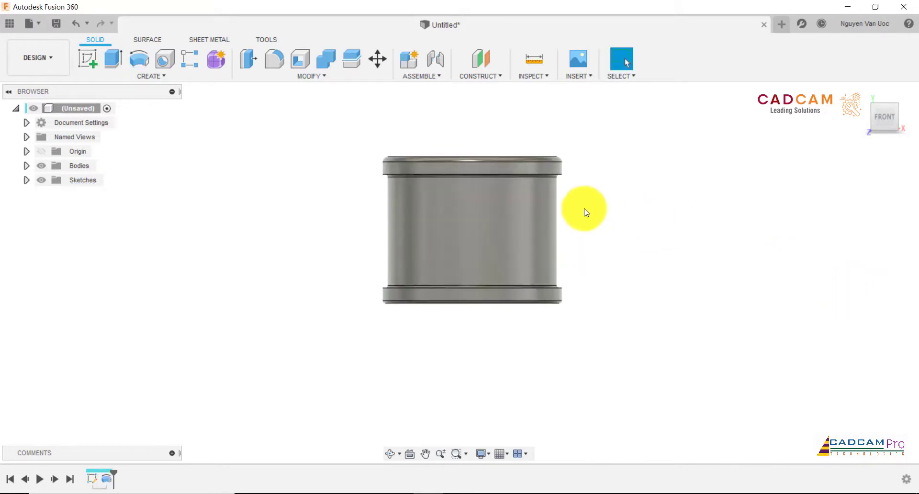
# Step: Start a sketch on the front origin plane and check the side lug's dimensions on the reference drawing in PowerPoint
pyautogui.scroll(2, 584, 211)
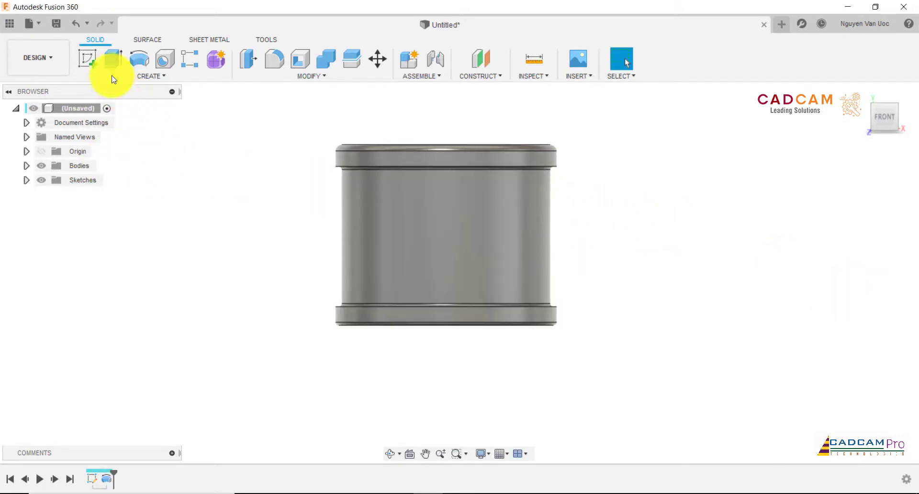
pyautogui.click(88, 59)
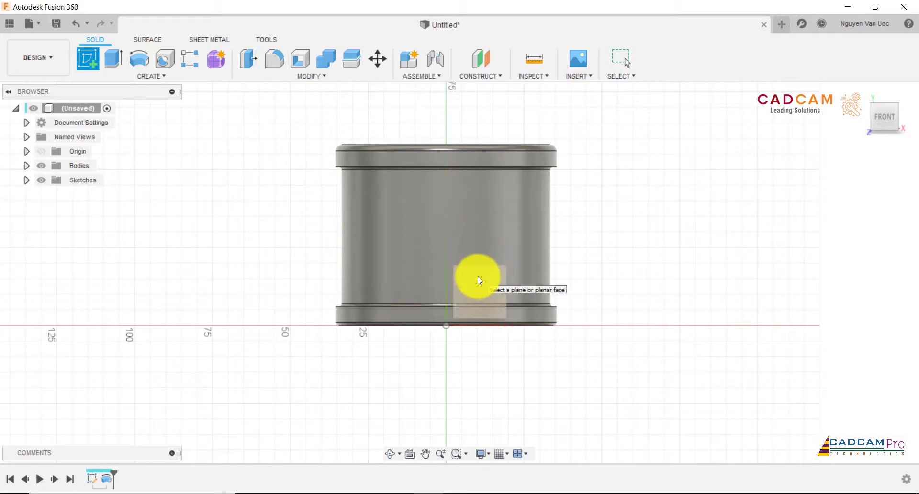
pyautogui.click(478, 277)
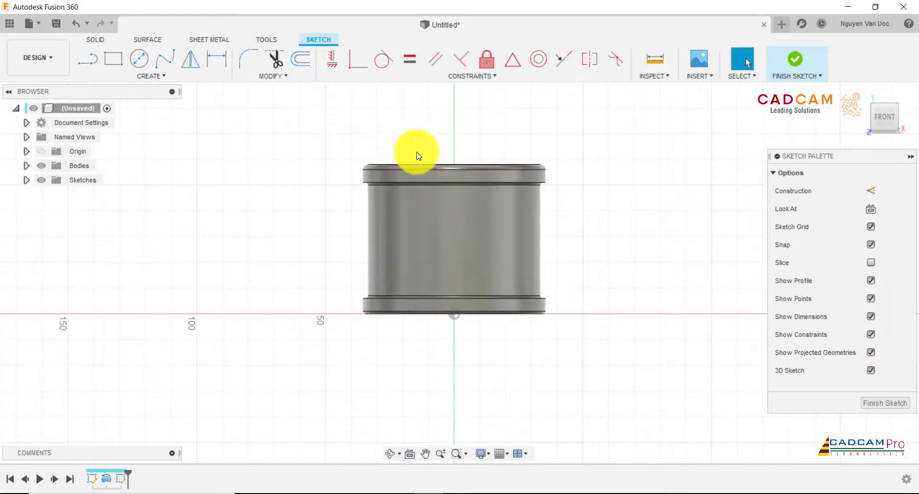
pyautogui.click(456, 493)
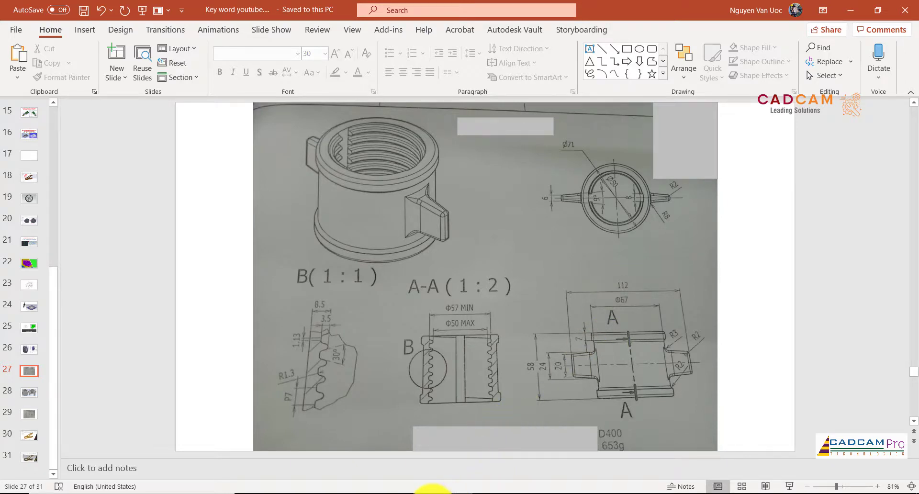
pyautogui.click(433, 493)
# Step: Sketch a closed trapezoid beside the coupling body, with its outer vertical edge about 10 mm long and the edge facing the body longer
pyautogui.click(97, 63)
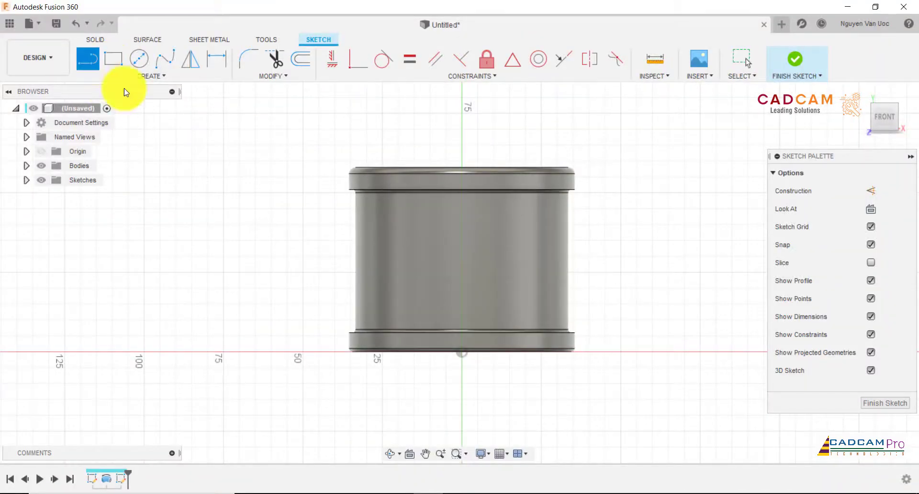
pyautogui.click(239, 270)
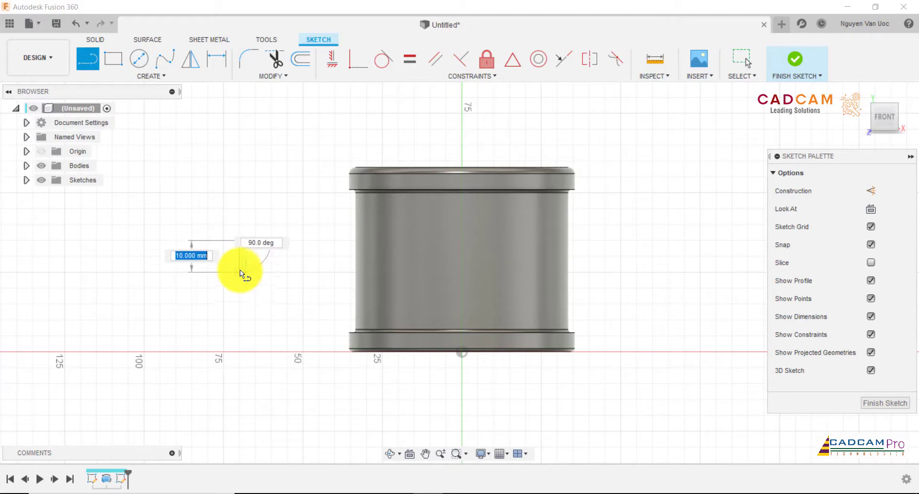
pyautogui.click(285, 295)
pyautogui.click(286, 215)
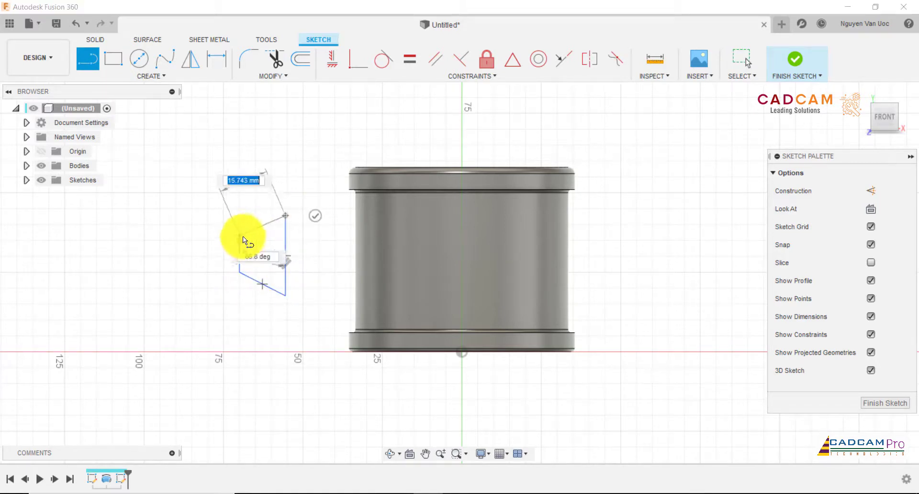
pyautogui.click(240, 239)
pyautogui.click(239, 271)
pyautogui.press('Escape')
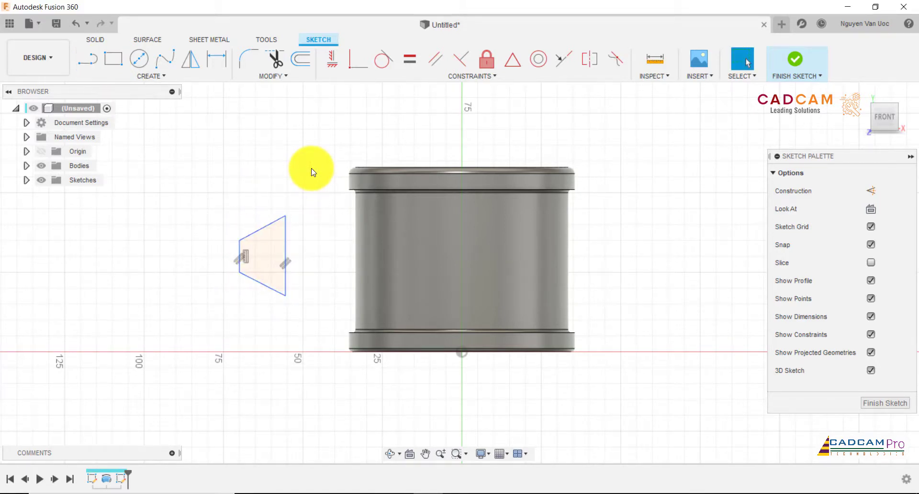
# Step: Dimension the trapezoid's outer vertical edge to 20 mm
pyautogui.scroll(-2, 397, 246)
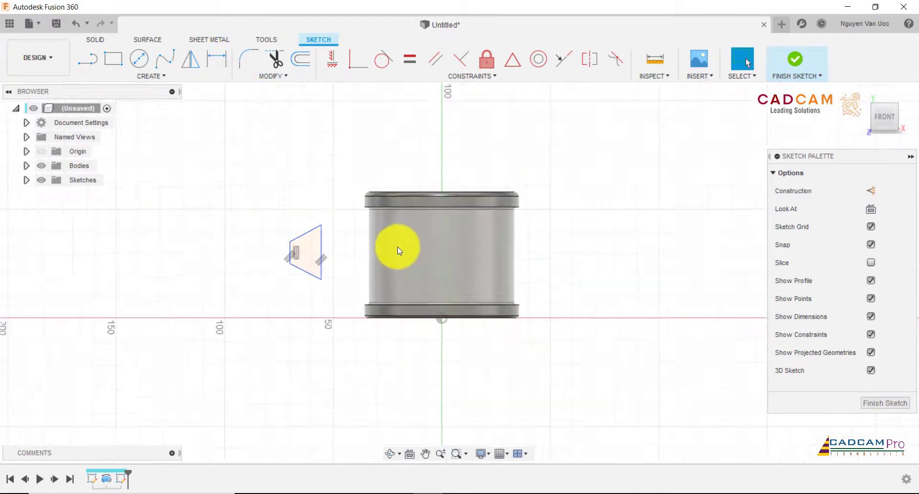
pyautogui.scroll(2, 344, 248)
pyautogui.click(216, 59)
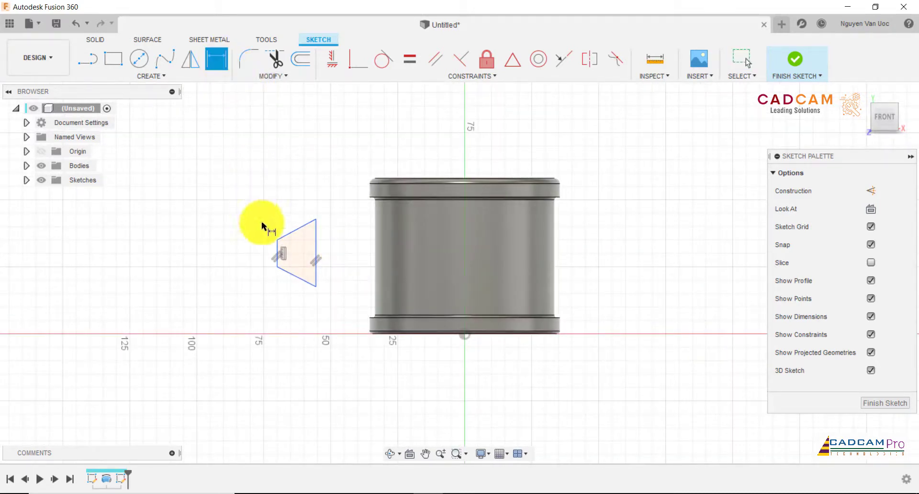
pyautogui.click(277, 253)
pyautogui.click(255, 254)
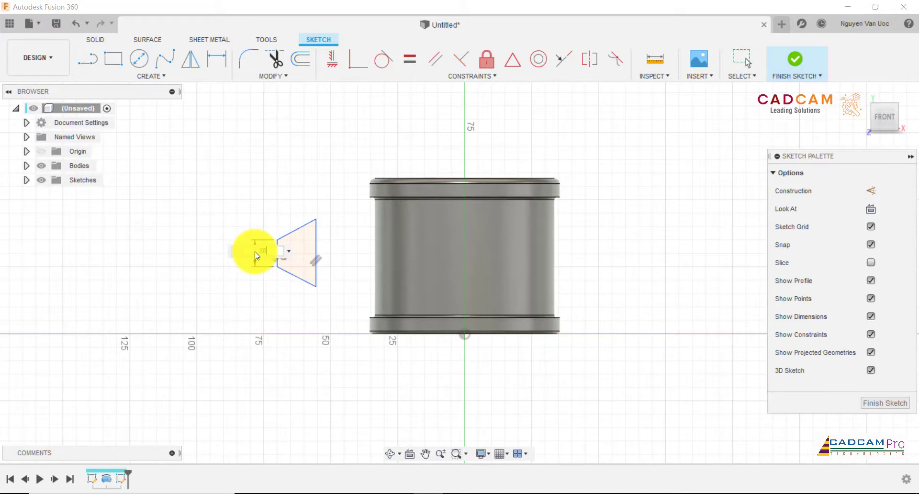
pyautogui.write('20')
pyautogui.press('Return')
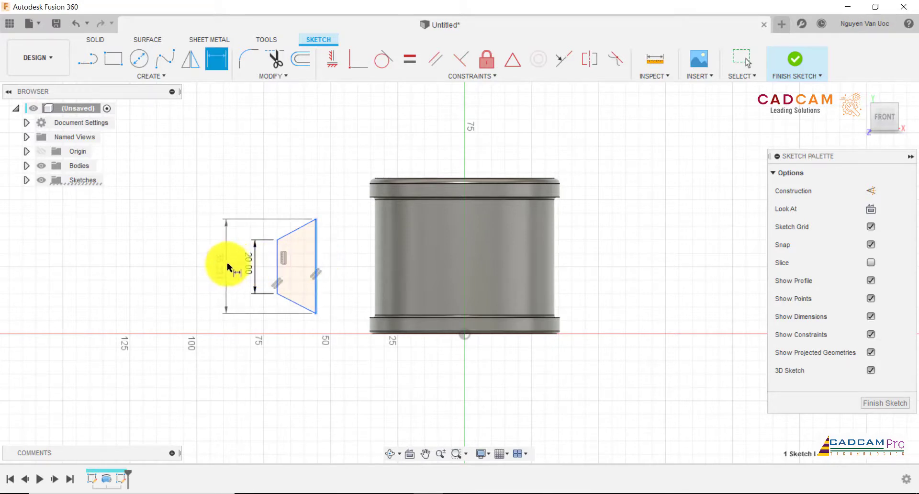
# Step: Dimension the trapezoid's vertical edge facing the coupling body to 24 mm
pyautogui.click(229, 265)
pyautogui.write('24')
pyautogui.press('Return')
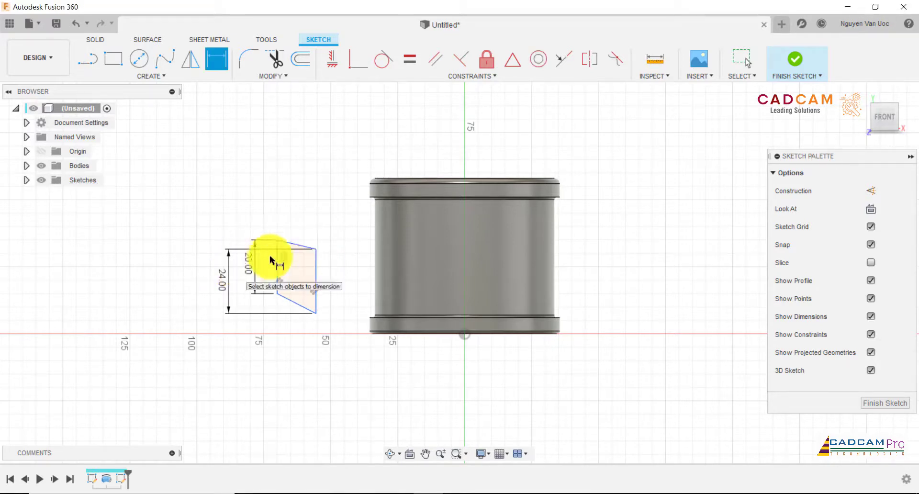
# Step: Move the upper corner facing the body upward so the 24 mm edge extends beyond both ends of the 20 mm edge
pyautogui.scroll(1, 309, 235)
pyautogui.press('Escape')
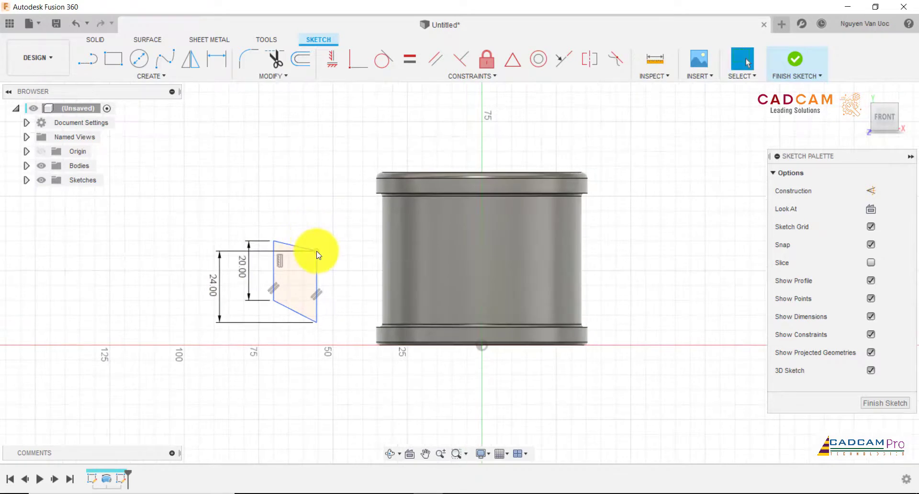
pyautogui.moveTo(315, 250); pyautogui.dragTo(316, 234)
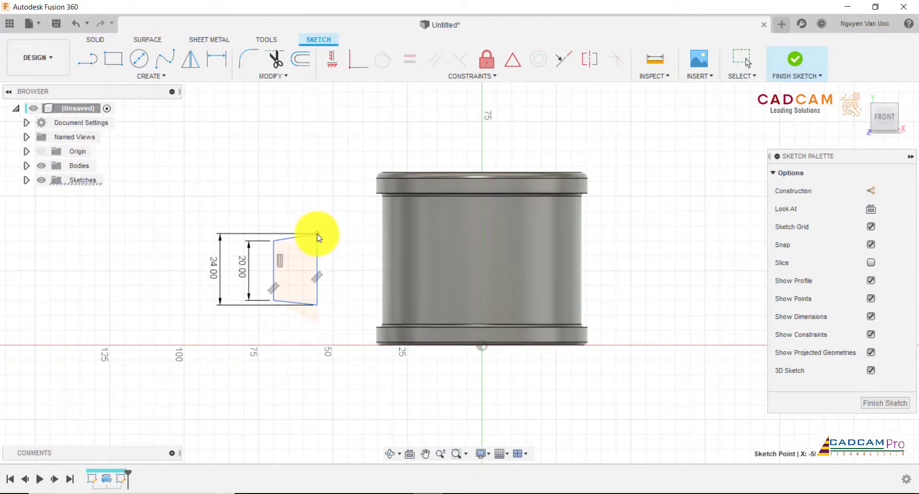
# Step: Dimension the vertical offset between the trapezoid's two lower corners to 2 mm
pyautogui.click(217, 58)
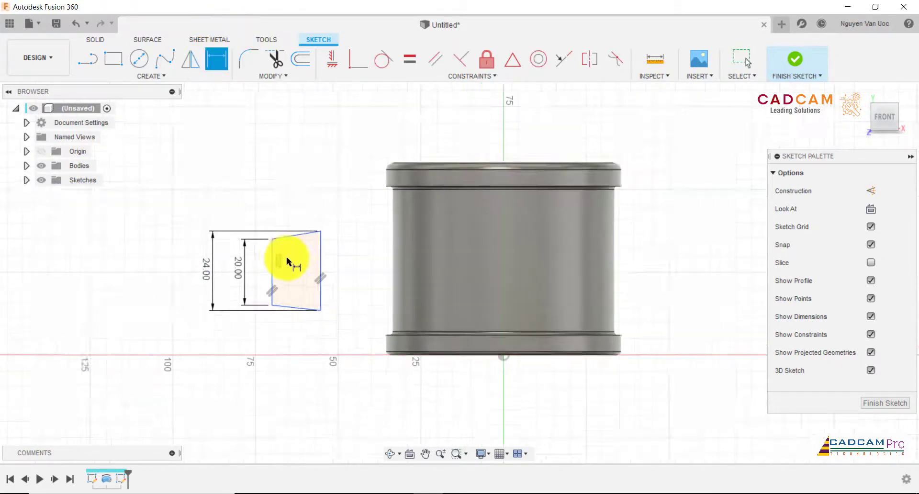
pyautogui.scroll(2, 287, 257)
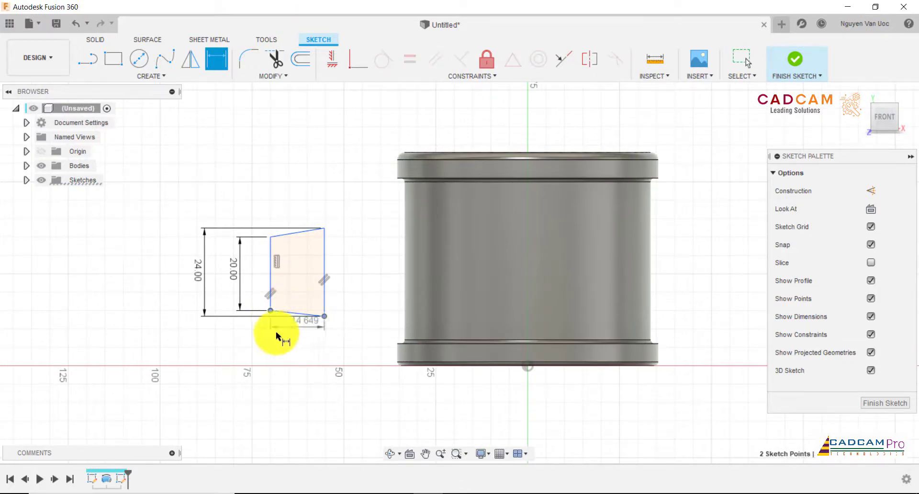
pyautogui.click(226, 314)
pyautogui.write('2')
pyautogui.press('Return')
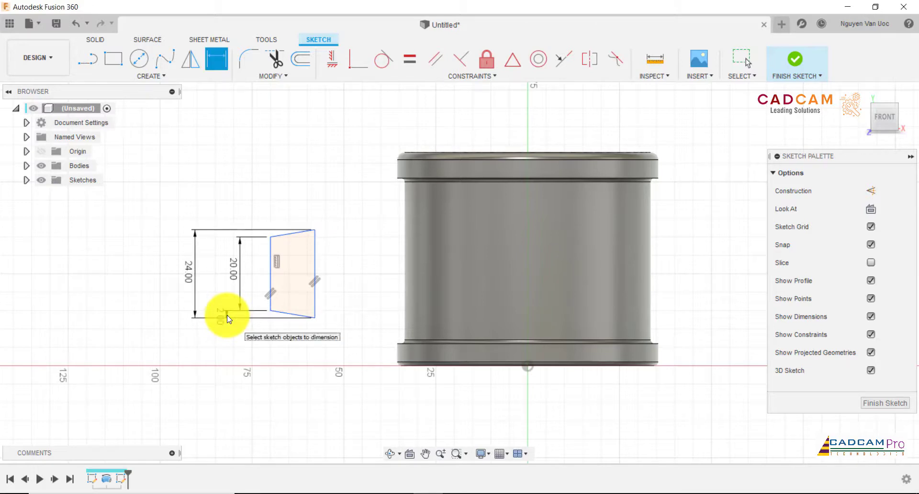
pyautogui.press('Escape')
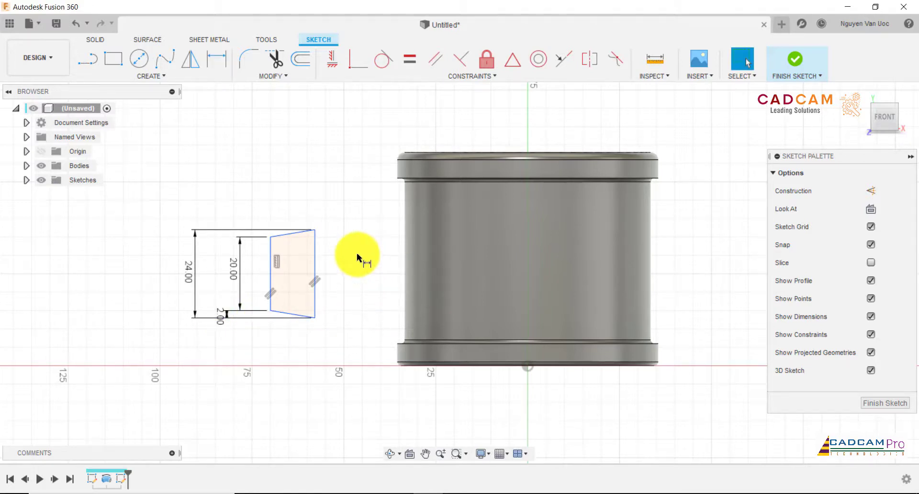
pyautogui.scroll(-2, 361, 256)
pyautogui.scroll(2, 372, 261)
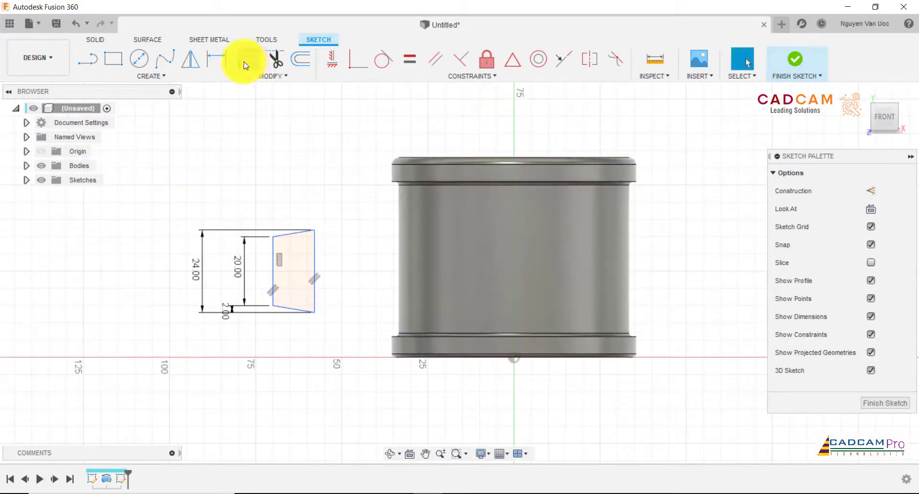
# Step: Intersect the coupling's outer cylindrical wall face with the sketch plane to bring its two side lines into the sketch
pyautogui.click(160, 78)
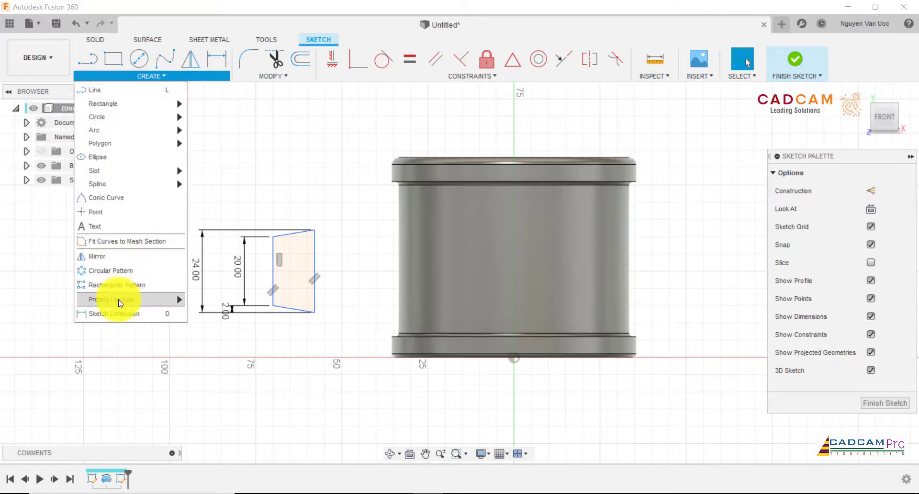
pyautogui.moveTo(119, 300)
pyautogui.click(205, 315)
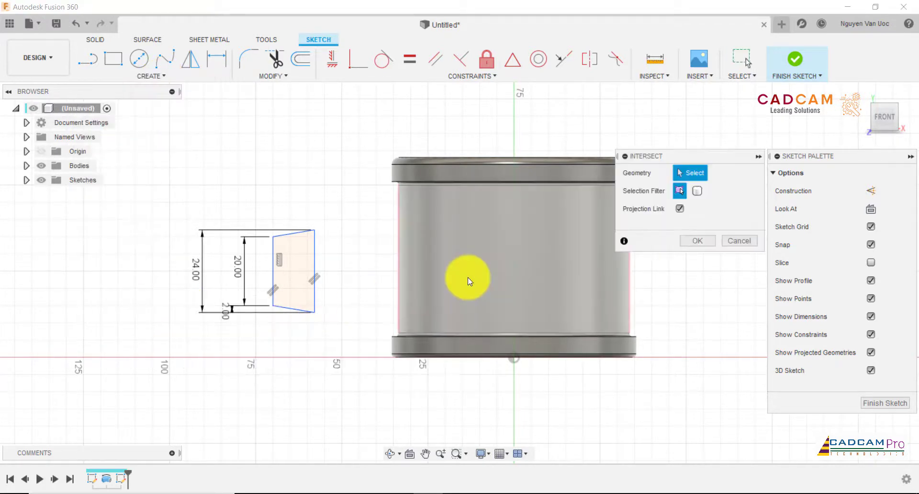
pyautogui.click(447, 271)
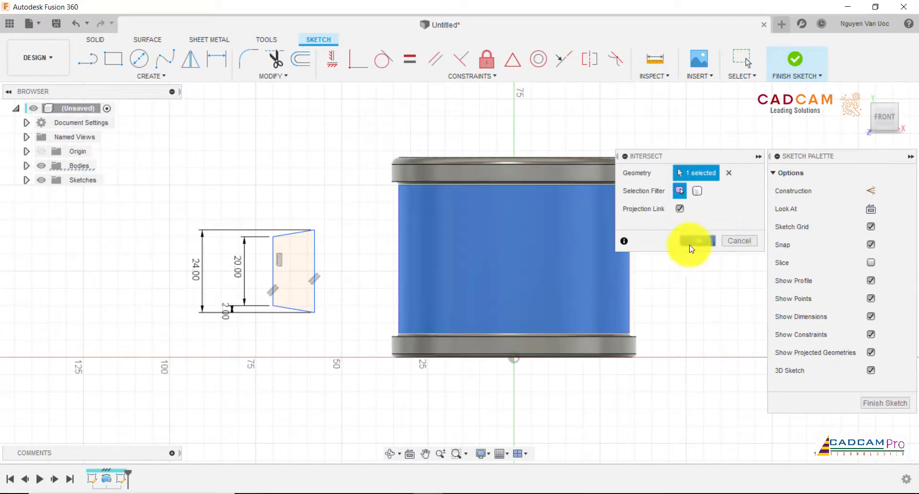
pyautogui.click(696, 241)
# Step: Convert the two intersected side lines of the coupling wall to construction lines
pyautogui.moveTo(349, 179)
pyautogui.mouseDown()
pyautogui.moveTo(641, 338)
pyautogui.moveTo(676, 348)
pyautogui.moveTo(670, 338)
pyautogui.mouseUp()
pyautogui.rightClick(665, 317)
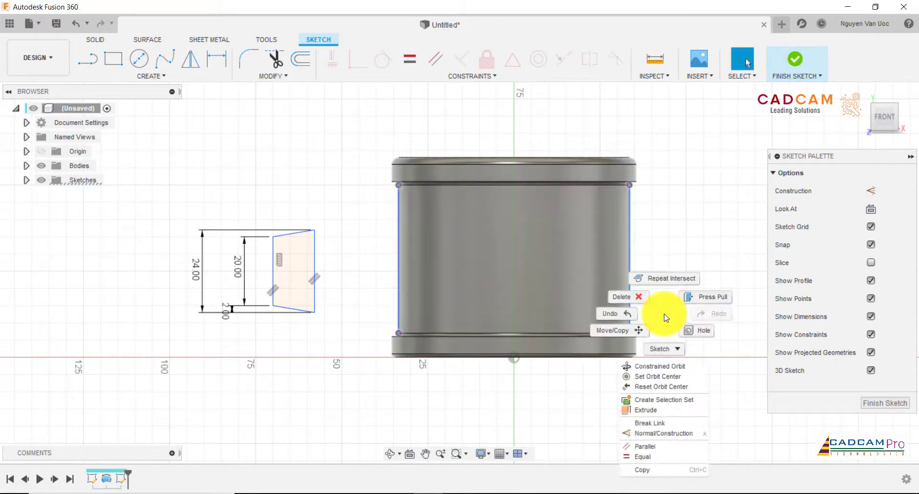
pyautogui.click(657, 432)
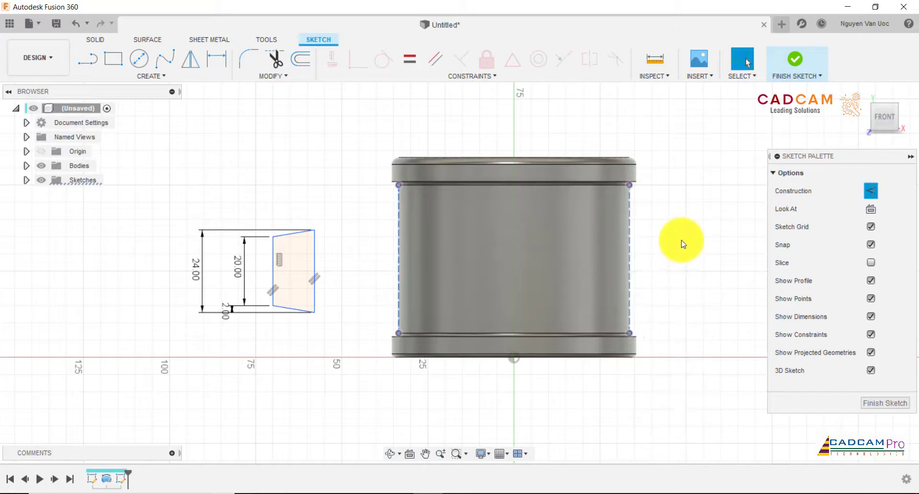
pyautogui.click(676, 243)
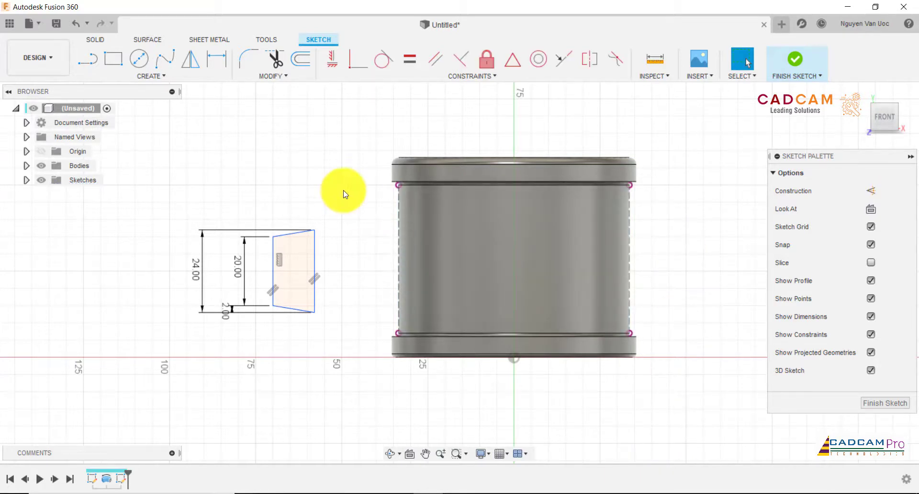
# Step: Make the trapezoid's upper corner facing the coupling coincident with the nearest construction line on the wall
pyautogui.click(365, 67)
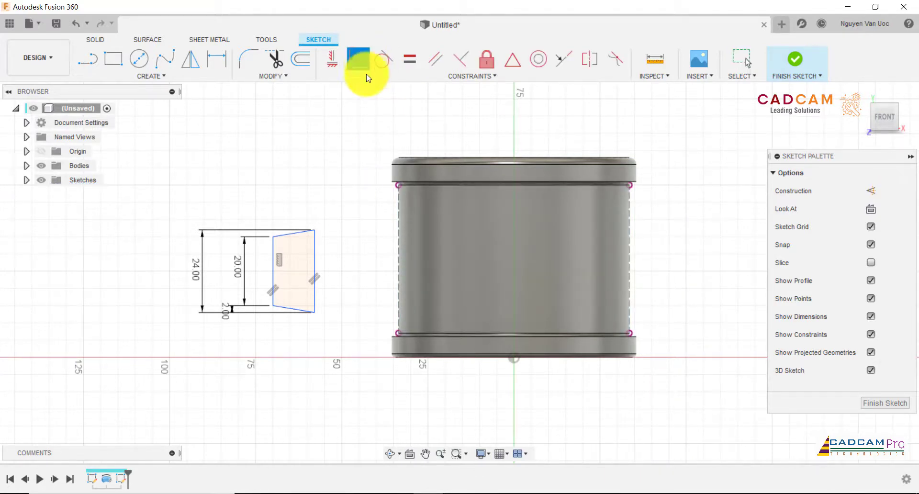
pyautogui.click(317, 276)
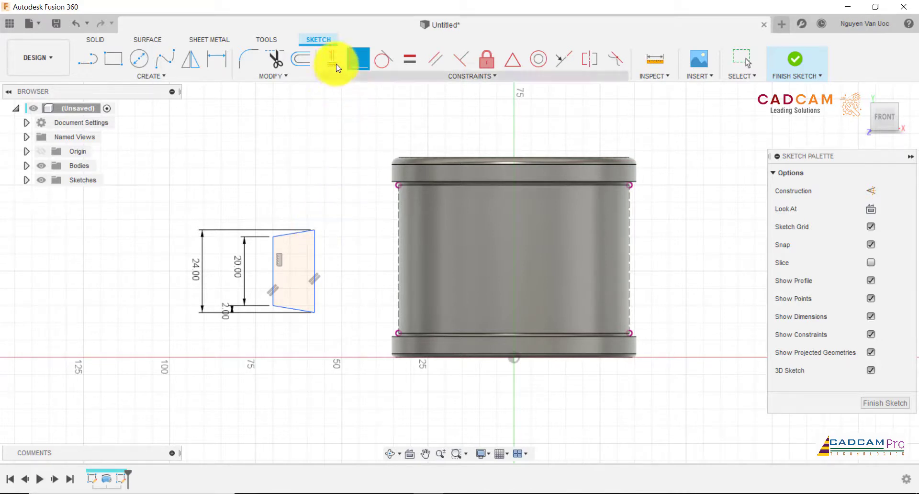
pyautogui.click(315, 230)
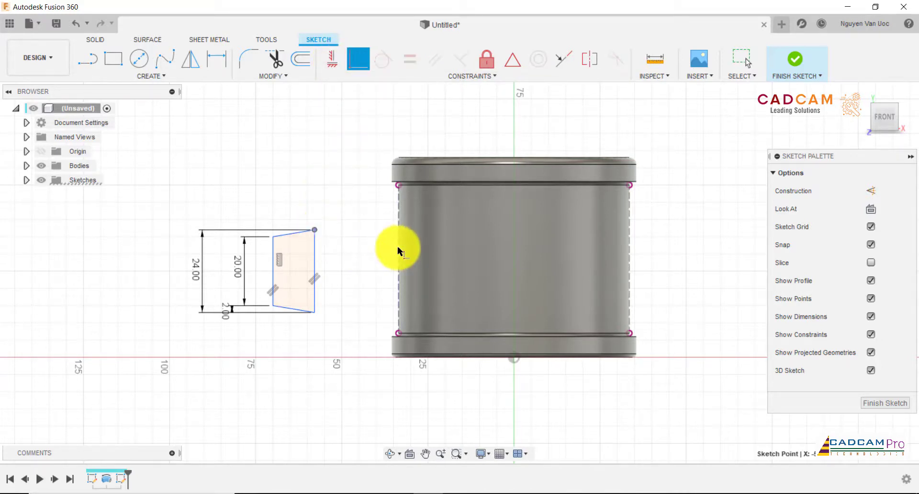
pyautogui.click(397, 248)
# Step: Dimension the vertical distance from the origin to the trapezoid's lower corner on the wall to 17 mm
pyautogui.click(217, 59)
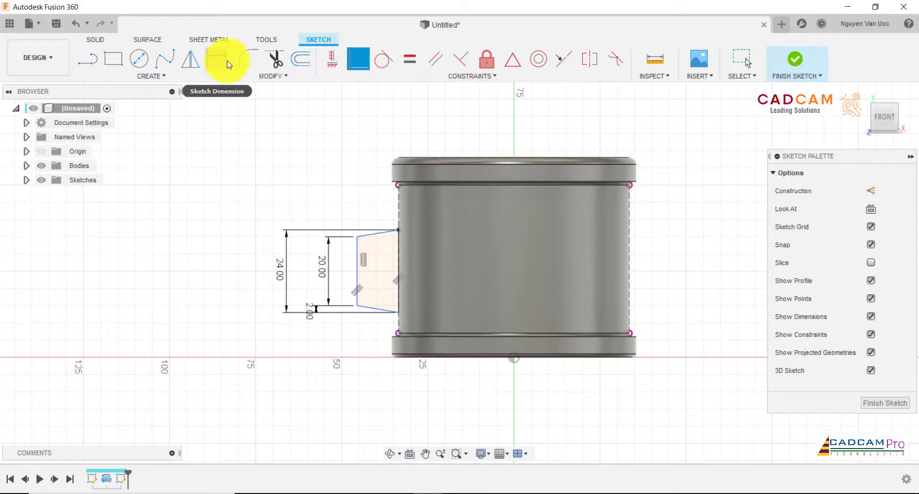
pyautogui.click(514, 358)
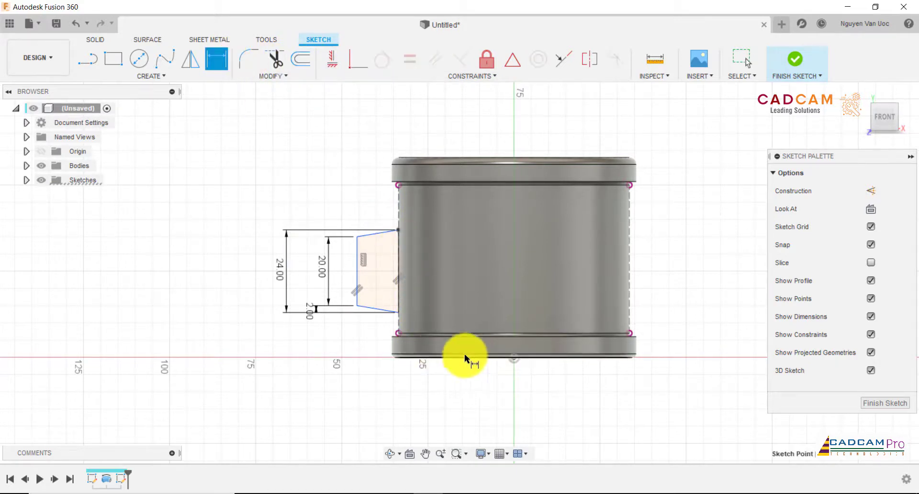
pyautogui.click(398, 312)
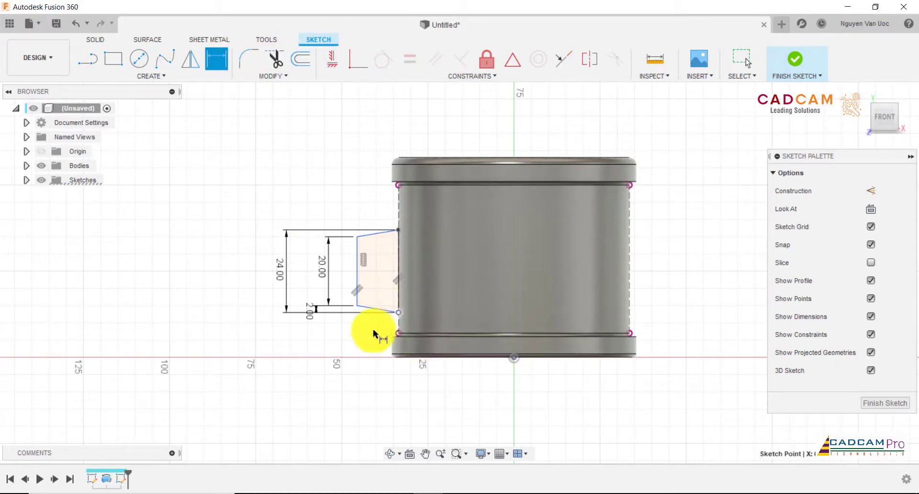
pyautogui.click(332, 338)
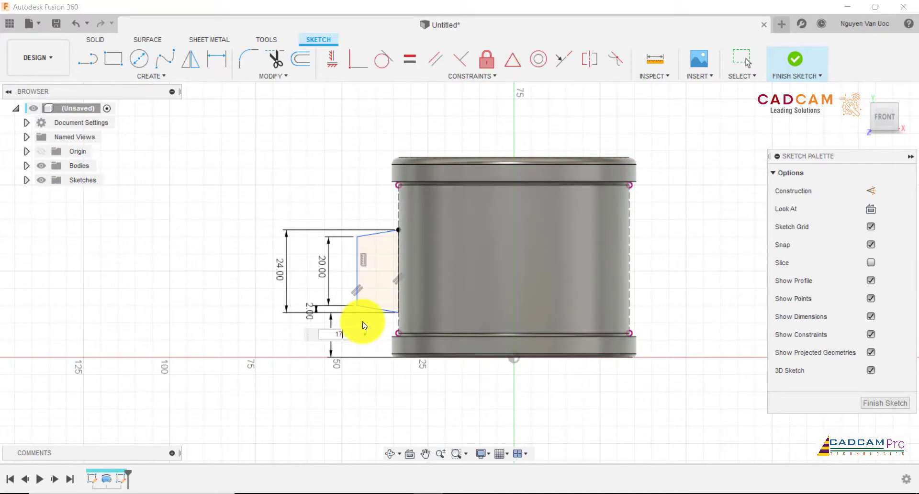
pyautogui.press('Return')
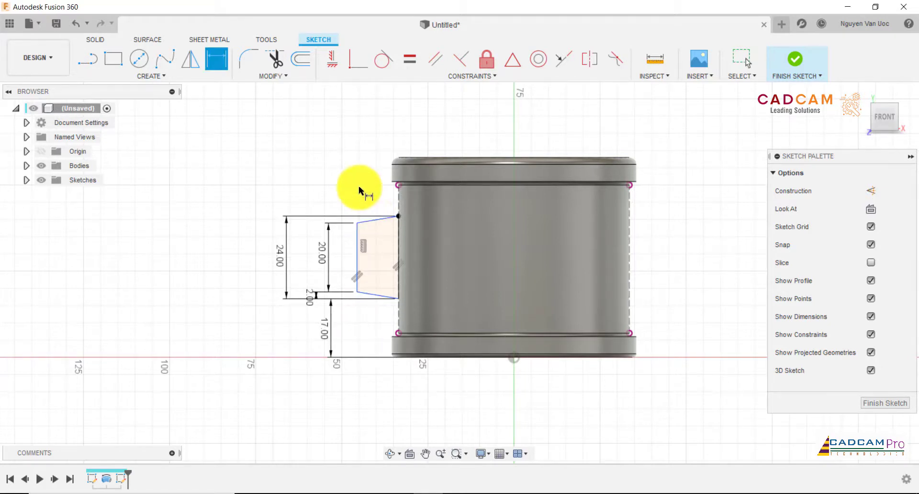
# Step: Dimension the horizontal distance from the trapezoid's outer vertical edge to the origin to 56 mm, half of 112 mm
pyautogui.click(358, 229)
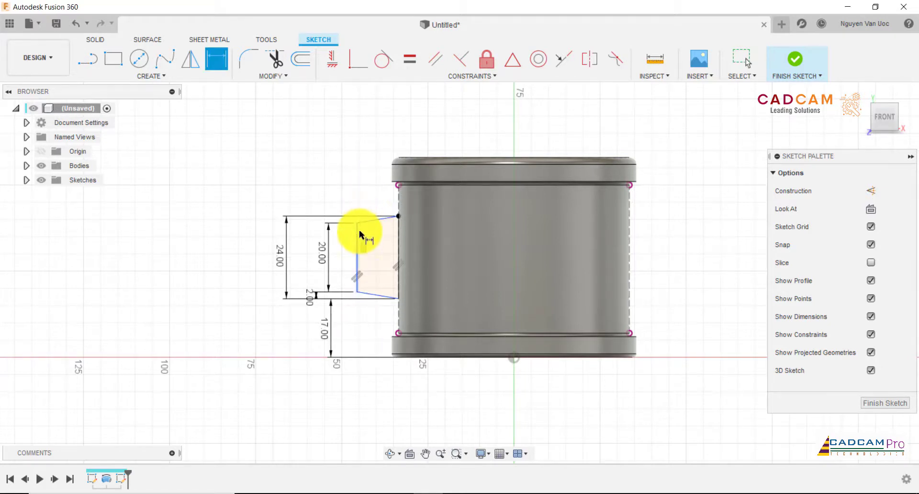
pyautogui.click(514, 358)
pyautogui.click(434, 392)
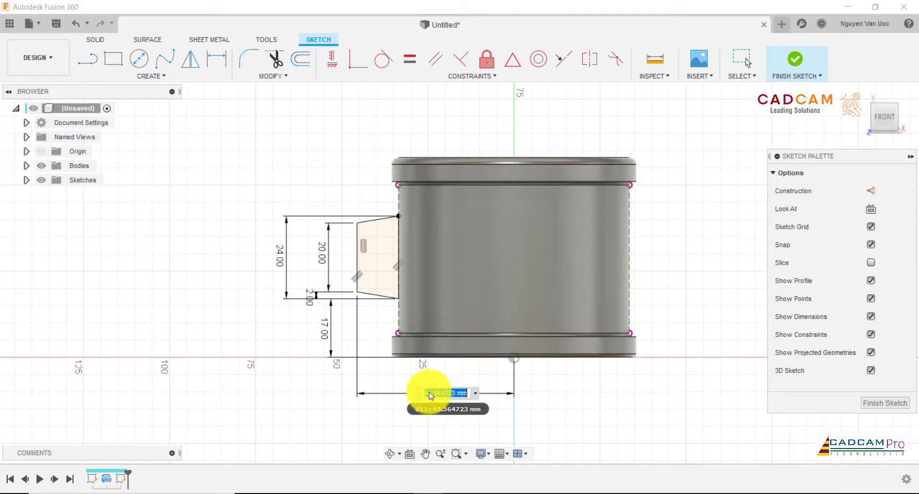
pyautogui.write('112')
pyautogui.press('Return')
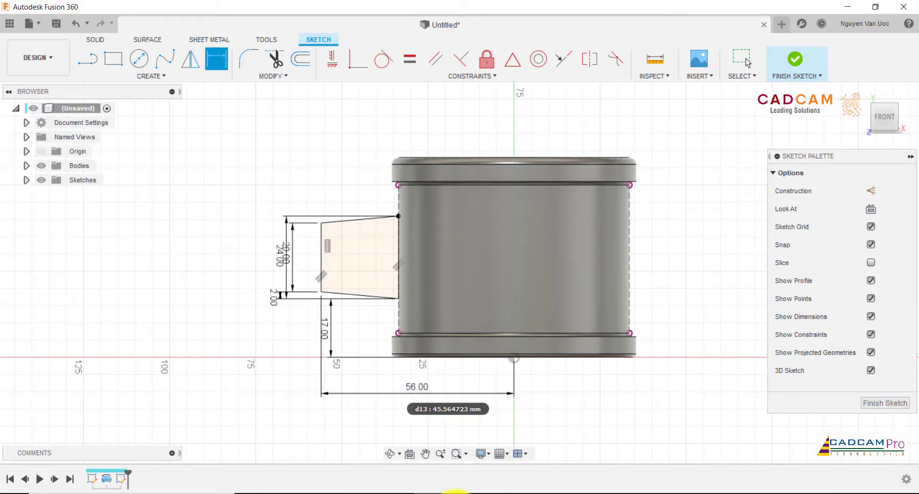
# Step: Check the lug's dimensions on the reference drawing in PowerPoint, return to Fusion 360 and finish the lug sketch
pyautogui.click(459, 493)
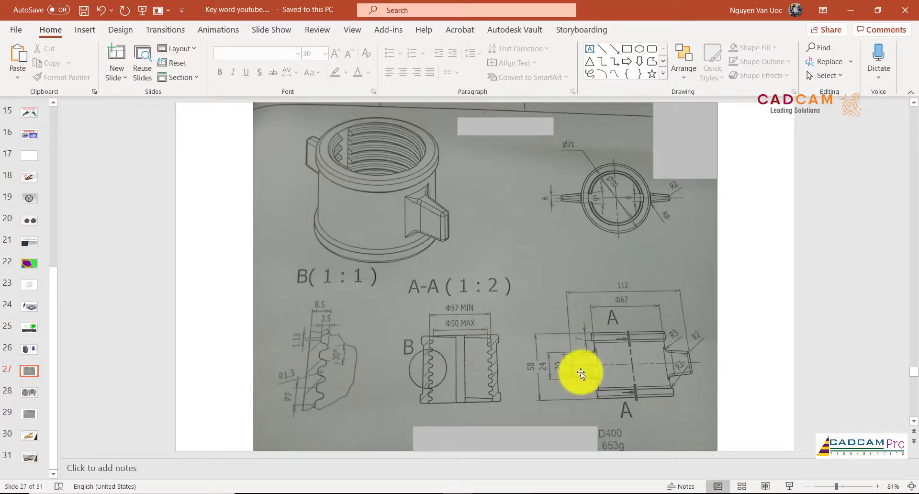
pyautogui.click(424, 492)
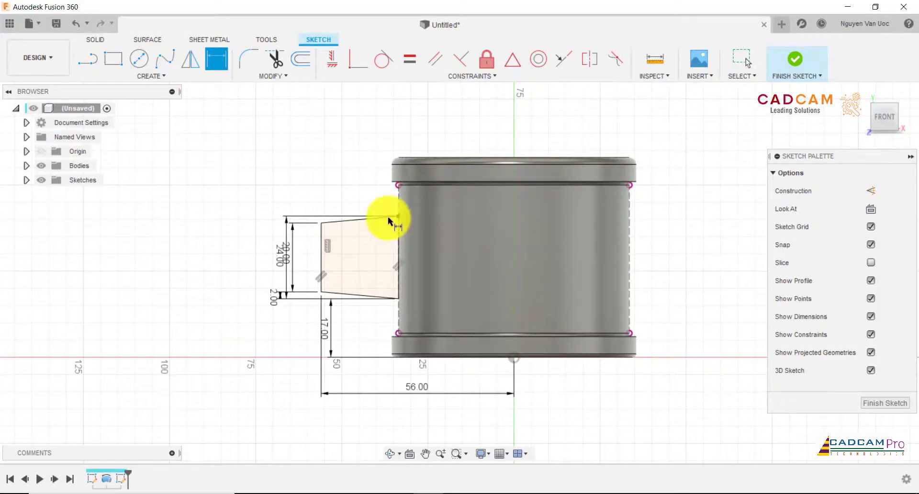
pyautogui.scroll(-3, 402, 225)
pyautogui.scroll(2, 605, 255)
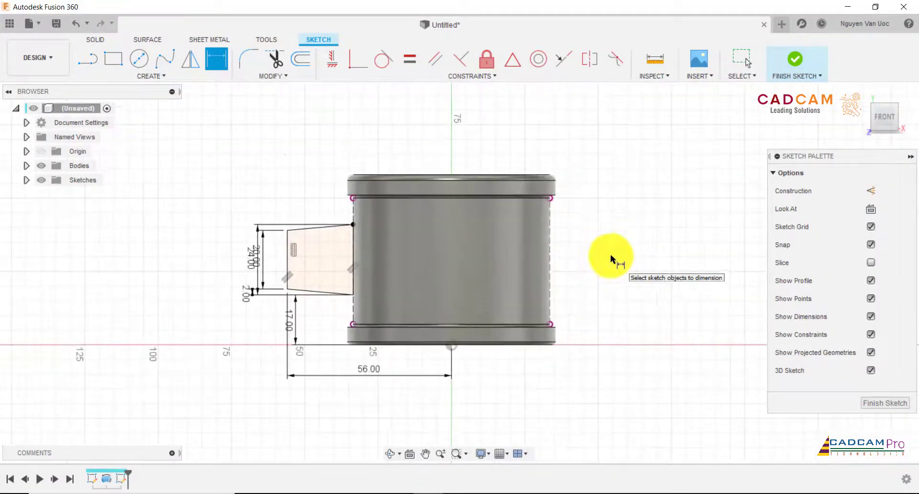
pyautogui.click(880, 402)
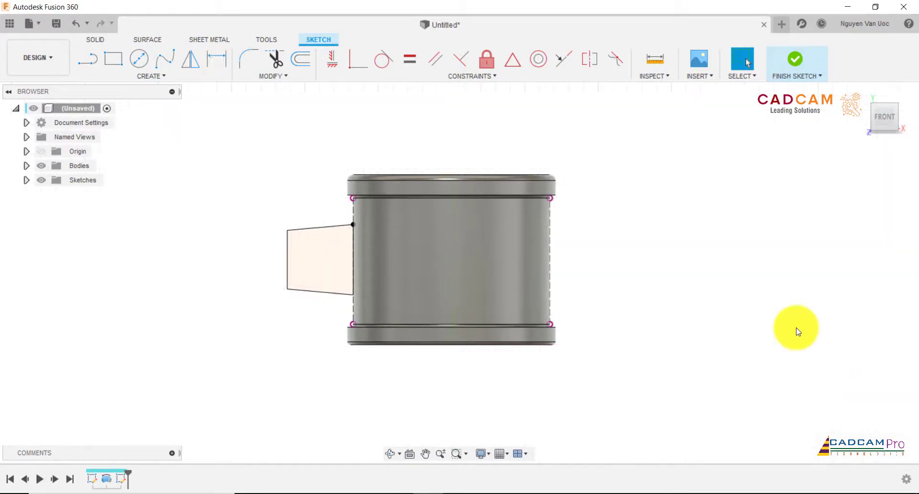
# Step: Extrude the trapezoidal lug profile symmetrically to a whole thickness of 6 mm as a new body, consulting the reference drawing
pyautogui.click(120, 66)
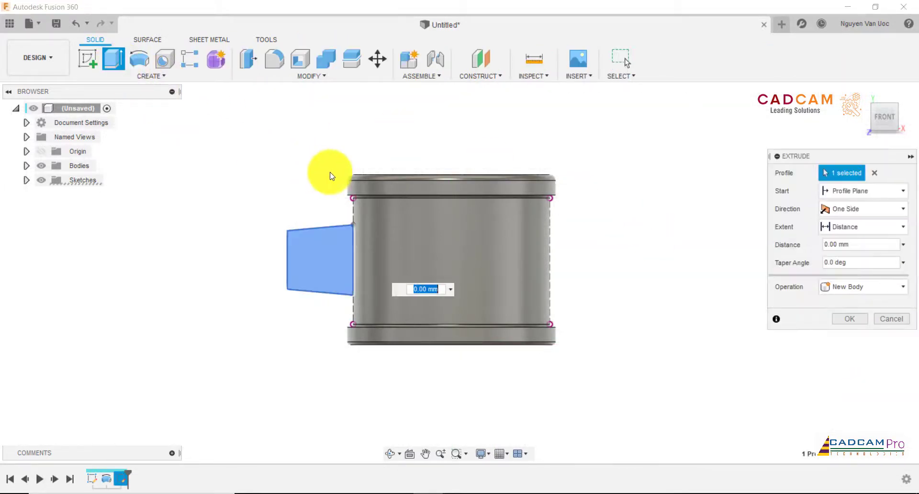
pyautogui.click(462, 493)
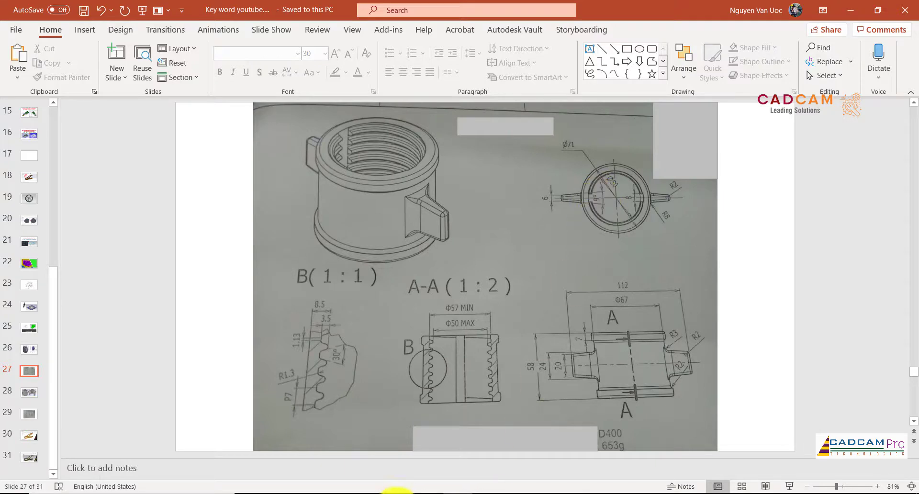
pyautogui.click(427, 493)
pyautogui.keyDown('shift'); pyautogui.moveTo(651, 224); pyautogui.dragTo(670, 239, button='middle'); pyautogui.keyUp('shift')
pyautogui.click(859, 209)
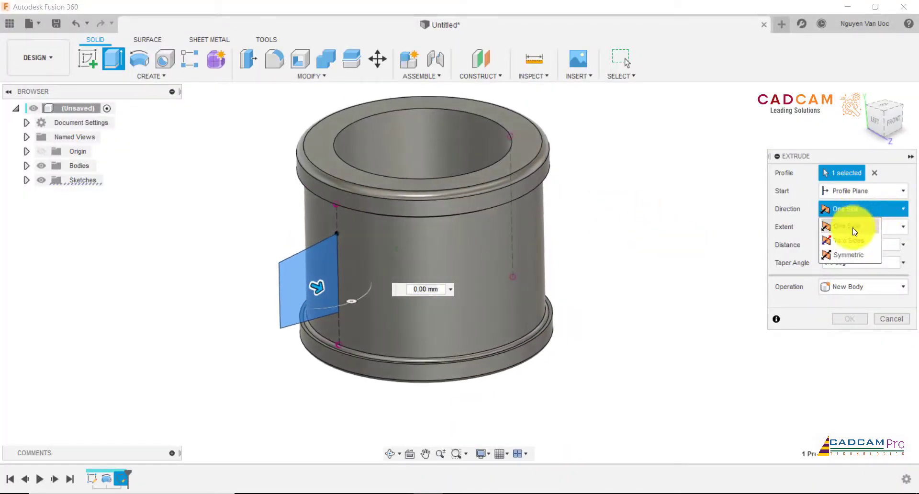
pyautogui.click(850, 255)
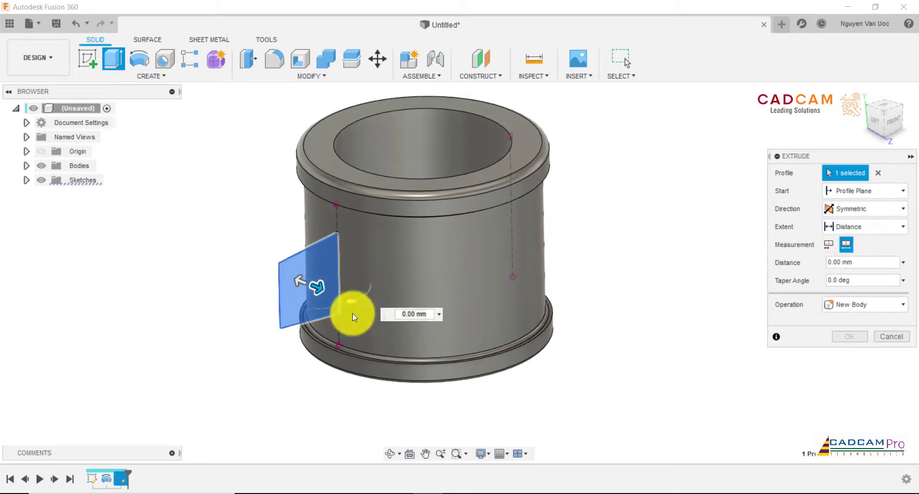
pyautogui.moveTo(325, 291); pyautogui.dragTo(328, 292)
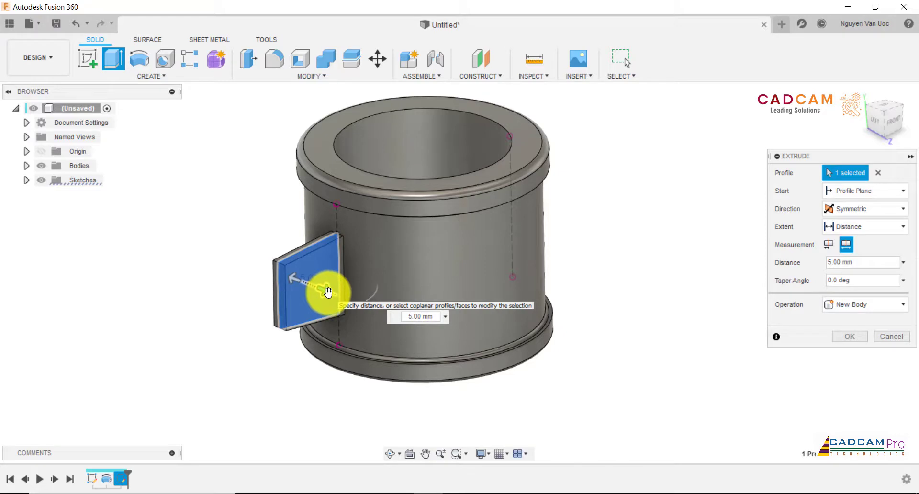
pyautogui.click(417, 317)
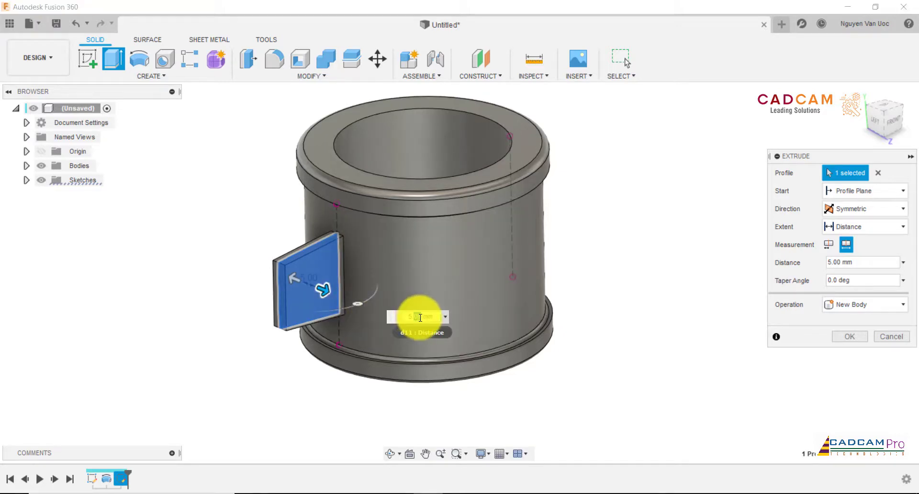
pyautogui.write('6')
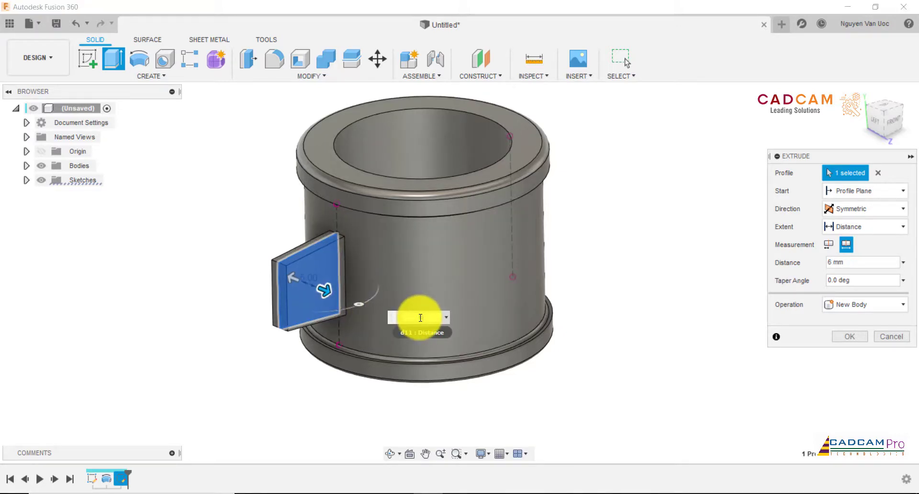
pyautogui.press('Return')
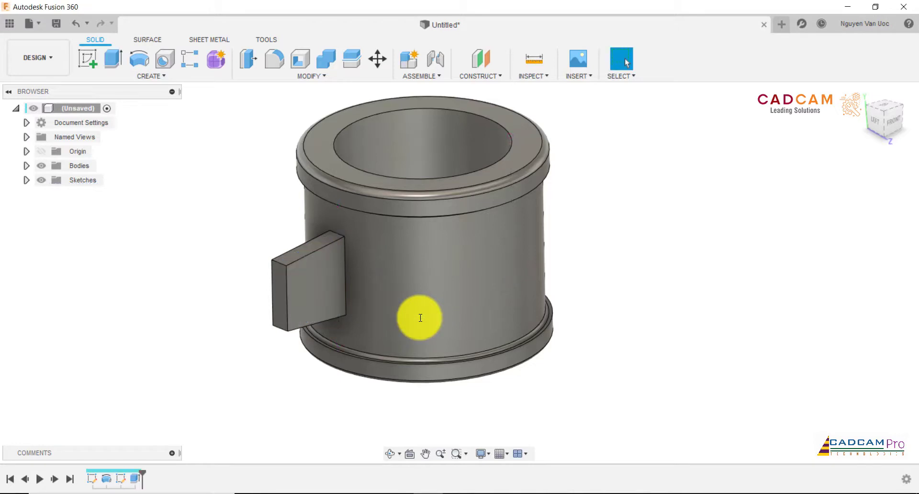
# Step: Rotate the lug's back-facing side face by a Y angle of 4.5 degrees using Move/Copy on faces
pyautogui.keyDown('shift'); pyautogui.moveTo(640, 304); pyautogui.dragTo(665, 213, button='middle'); pyautogui.keyUp('shift')
pyautogui.rightClick(626, 243)
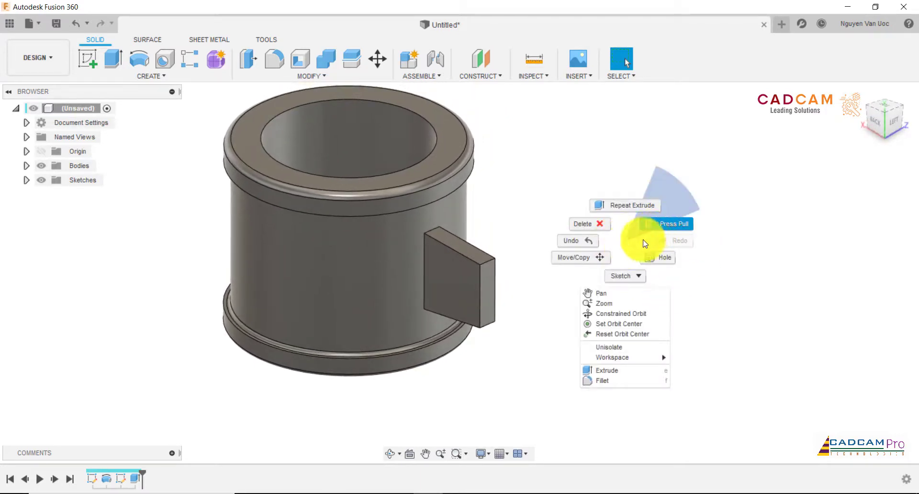
pyautogui.click(595, 257)
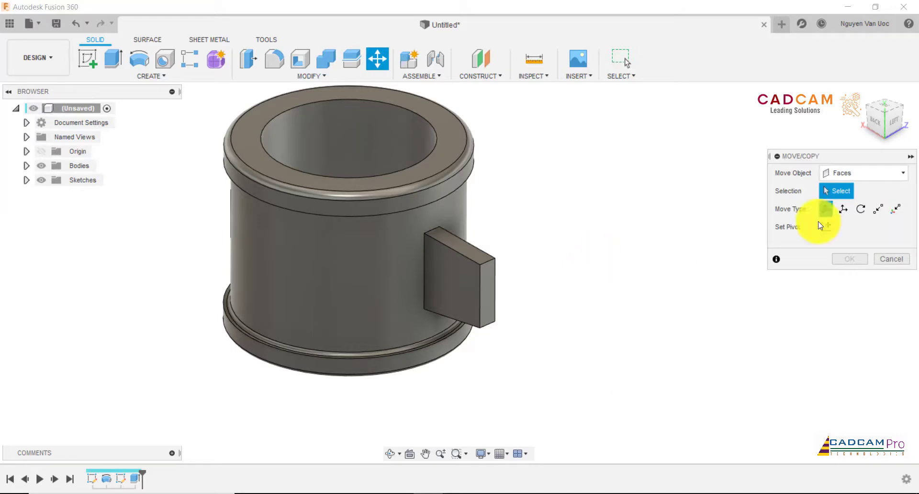
pyautogui.click(851, 175)
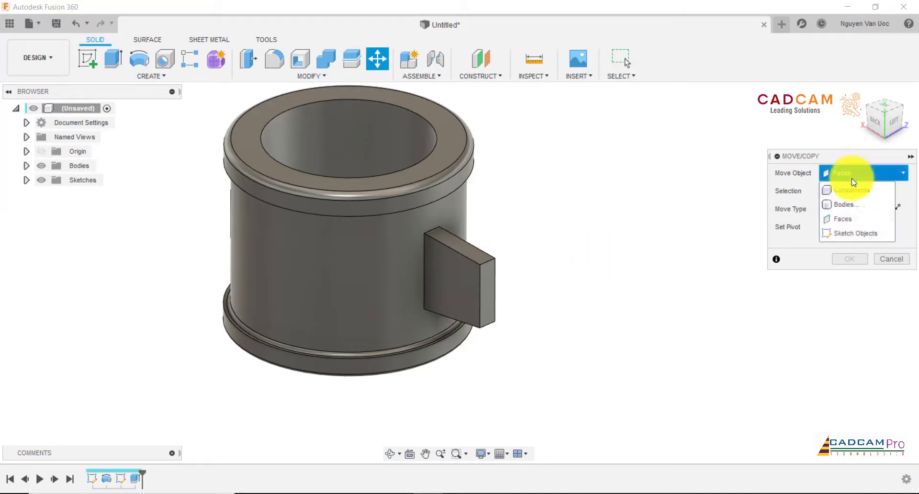
pyautogui.click(847, 219)
pyautogui.click(479, 293)
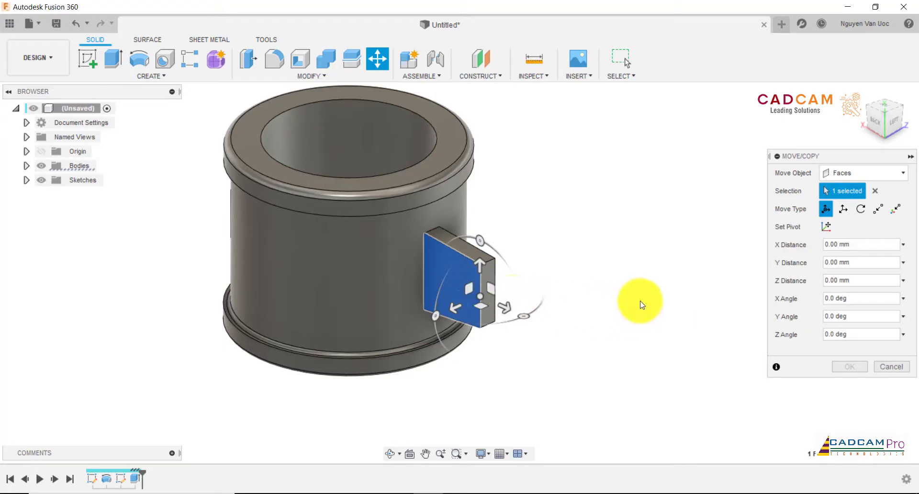
pyautogui.keyDown('shift'); pyautogui.moveTo(584, 317); pyautogui.dragTo(480, 382, button='middle'); pyautogui.keyUp('shift')
pyautogui.moveTo(480, 383); pyautogui.dragTo(487, 384)
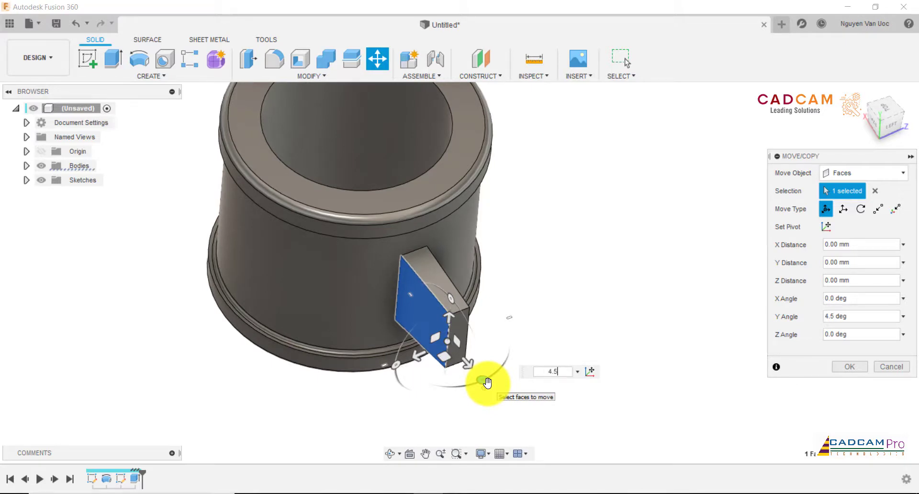
pyautogui.press('Return')
# Step: Rotate the lug's opposite side face by a Y angle of -4.5 degrees using Move/Copy on faces
pyautogui.keyDown('shift'); pyautogui.moveTo(535, 324); pyautogui.dragTo(512, 397, button='middle'); pyautogui.keyUp('shift')
pyautogui.rightClick(511, 396)
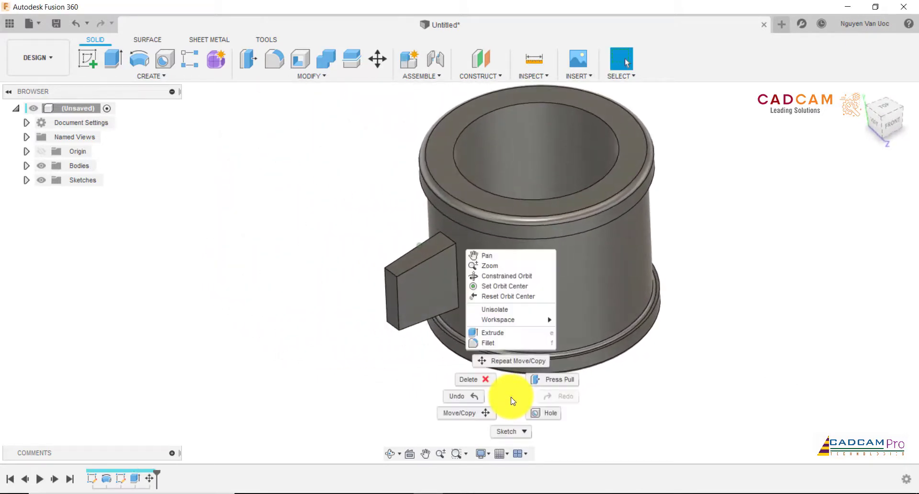
pyautogui.click(526, 363)
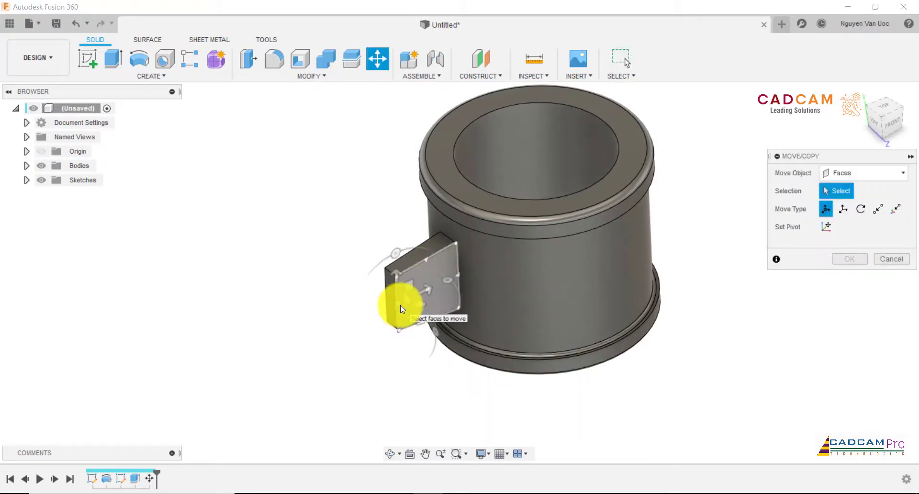
pyautogui.click(399, 306)
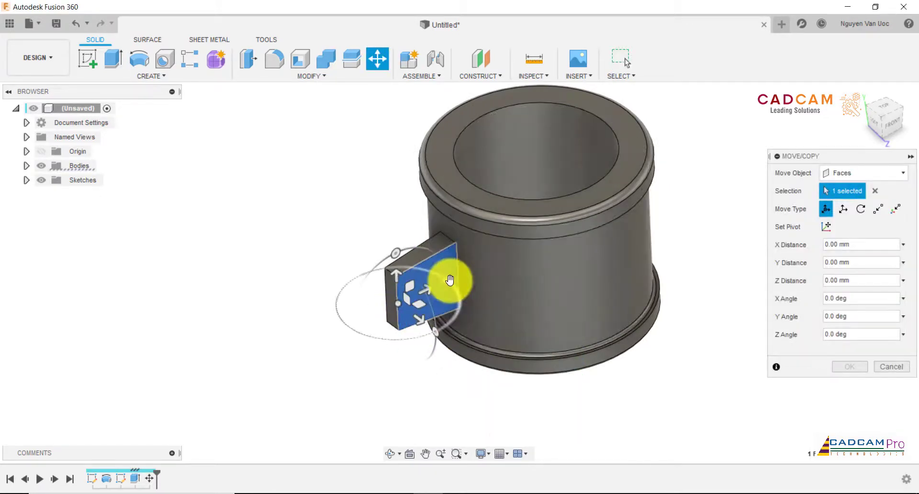
pyautogui.moveTo(450, 279); pyautogui.dragTo(455, 285)
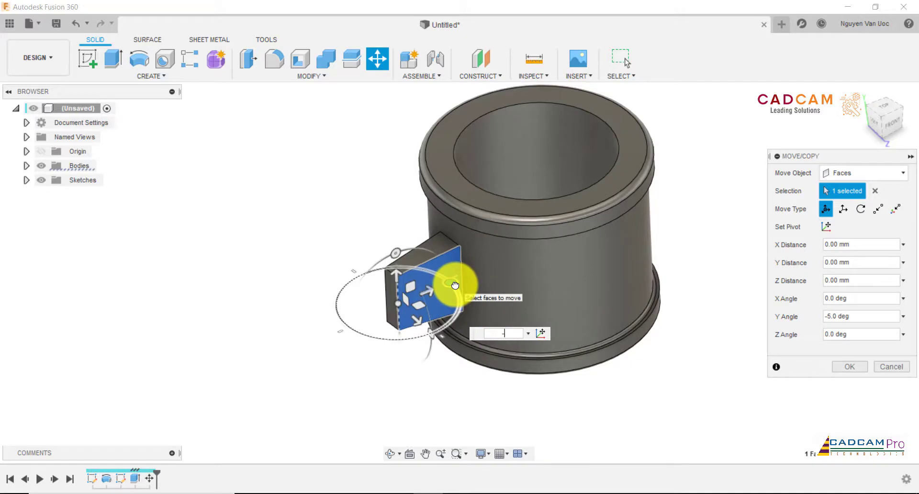
pyautogui.press('Return')
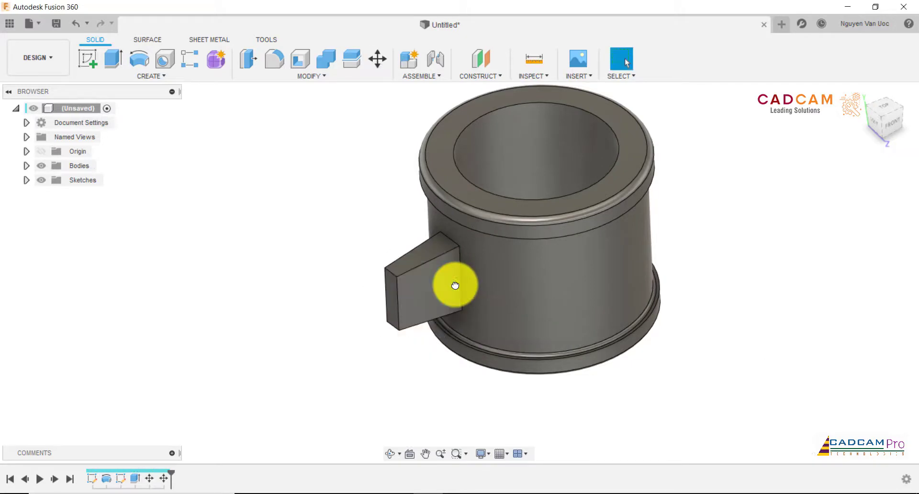
pyautogui.rightClick(358, 231)
pyautogui.click(359, 229)
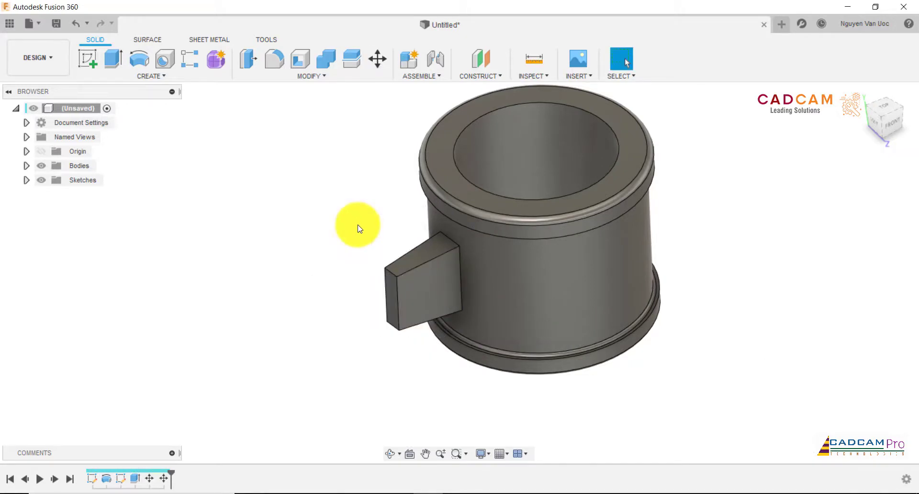
# Step: Measure the angle between the lug's two tapered side faces
pyautogui.click(533, 58)
pyautogui.click(420, 304)
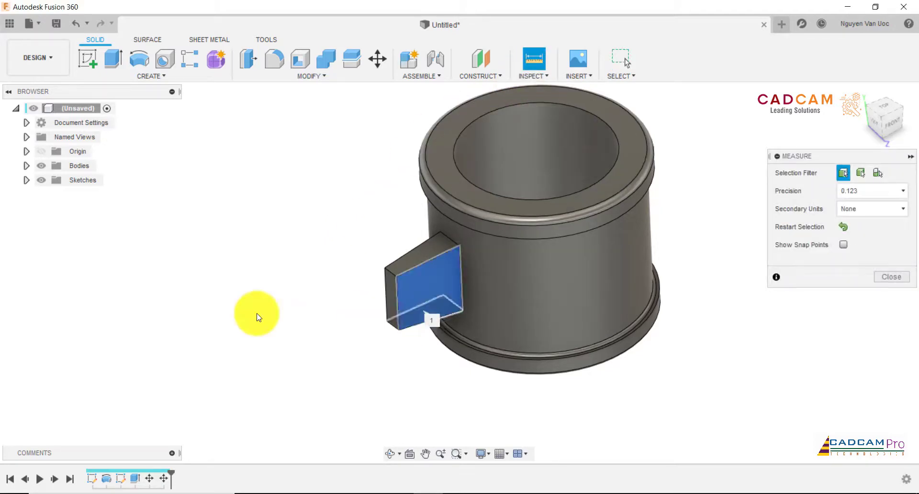
pyautogui.keyDown('shift'); pyautogui.moveTo(252, 312); pyautogui.dragTo(512, 277, button='middle'); pyautogui.keyUp('shift')
pyautogui.click(511, 282)
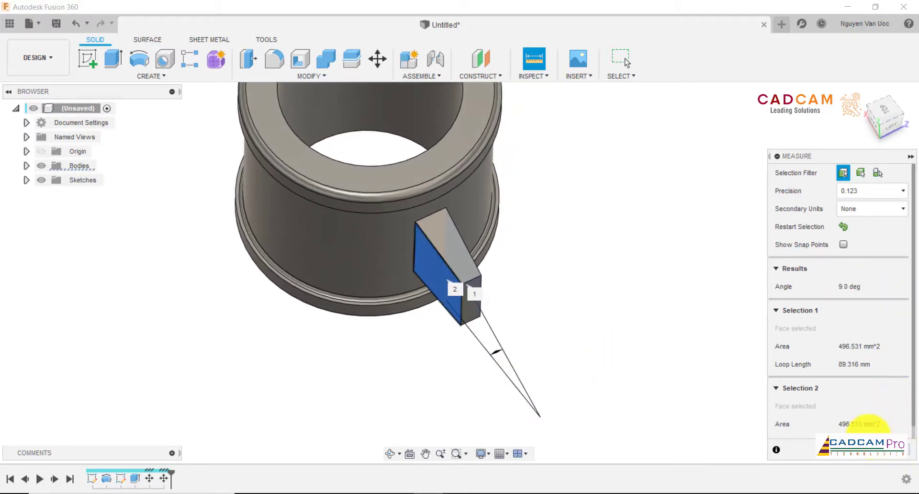
pyautogui.click(885, 450)
# Step: Move the lug's inner end face 2 mm along Z into the coupling wall using Move/Copy on faces
pyautogui.keyDown('shift'); pyautogui.moveTo(580, 317); pyautogui.dragTo(582, 310, button='middle'); pyautogui.keyUp('shift')
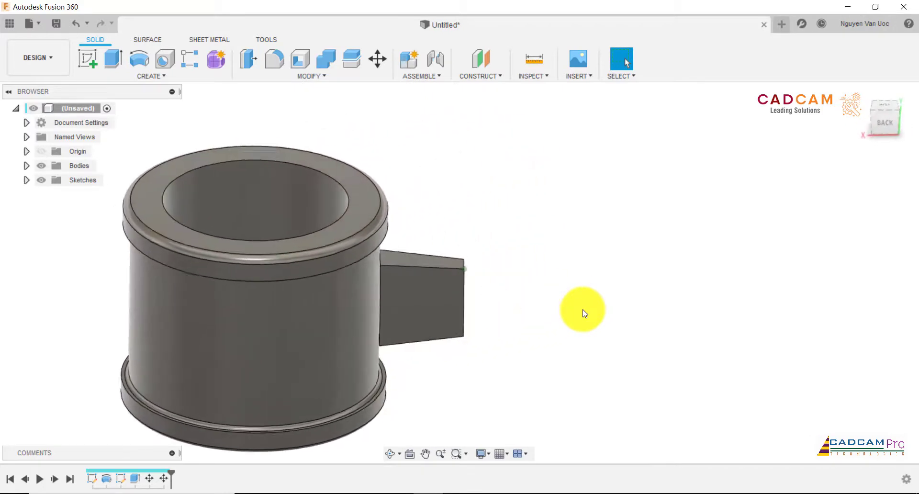
pyautogui.rightClick(553, 239)
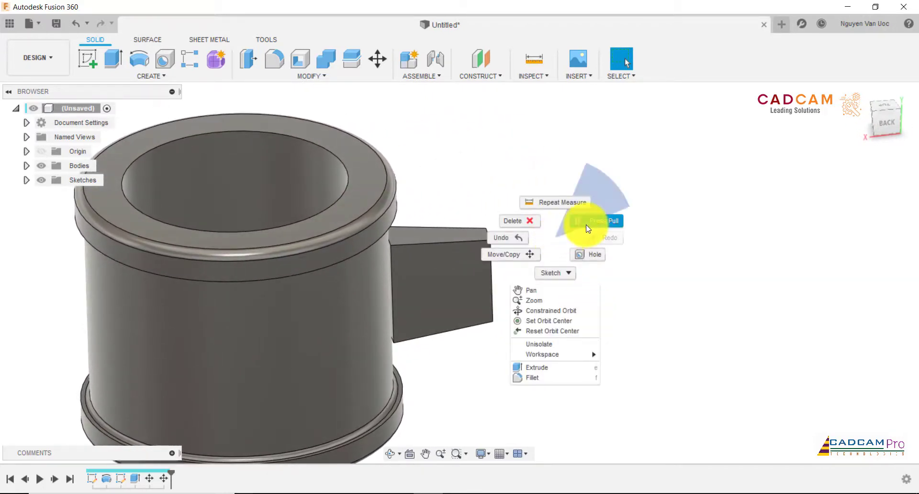
pyautogui.click(528, 254)
pyautogui.click(389, 257)
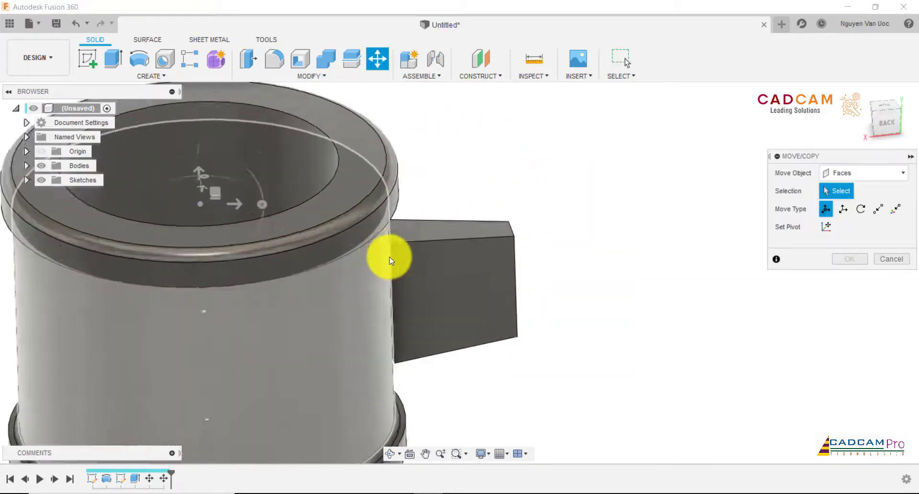
pyautogui.scroll(3, 389, 256)
pyautogui.click(389, 257)
pyautogui.scroll(-2, 508, 219)
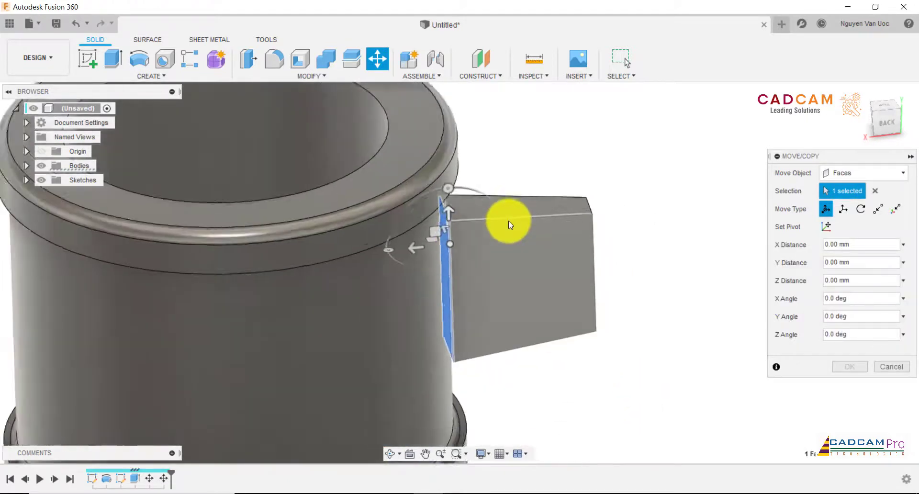
pyautogui.scroll(-2, 509, 222)
pyautogui.keyDown('shift'); pyautogui.moveTo(508, 222); pyautogui.dragTo(422, 263, button='middle'); pyautogui.keyUp('shift')
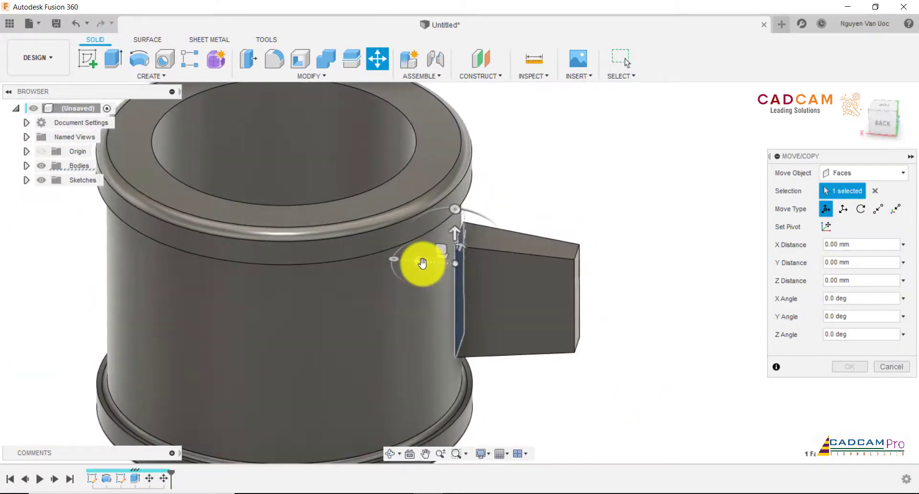
pyautogui.moveTo(422, 262); pyautogui.dragTo(412, 265)
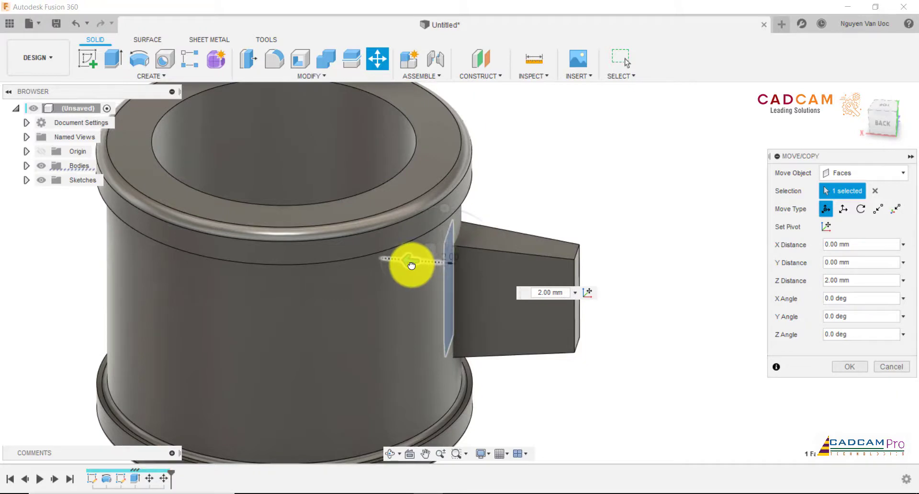
pyautogui.click(843, 366)
pyautogui.press('F6')
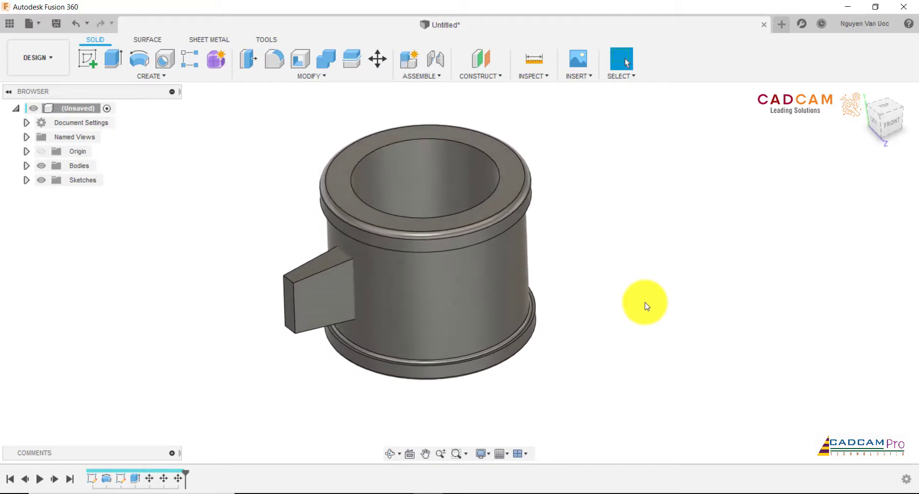
# Step: Mirror the lug body across the YZ origin plane to the opposite side of the coupling
pyautogui.click(156, 75)
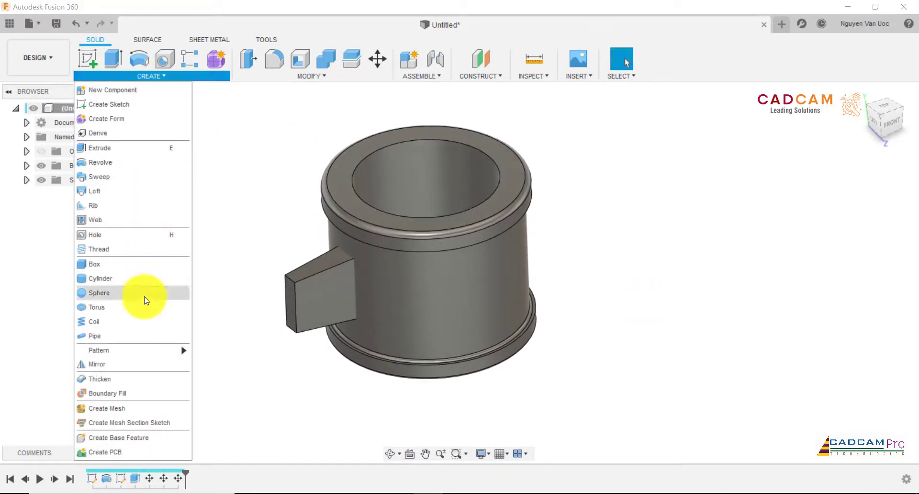
pyautogui.click(132, 369)
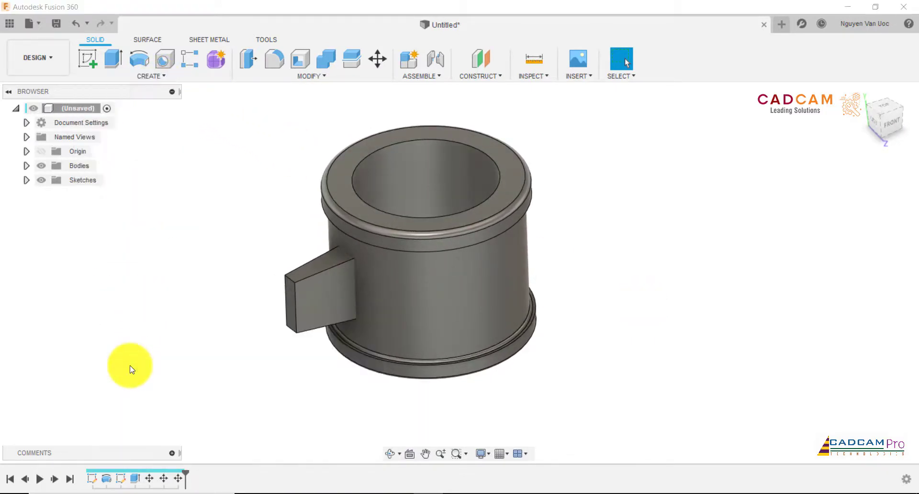
pyautogui.click(856, 175)
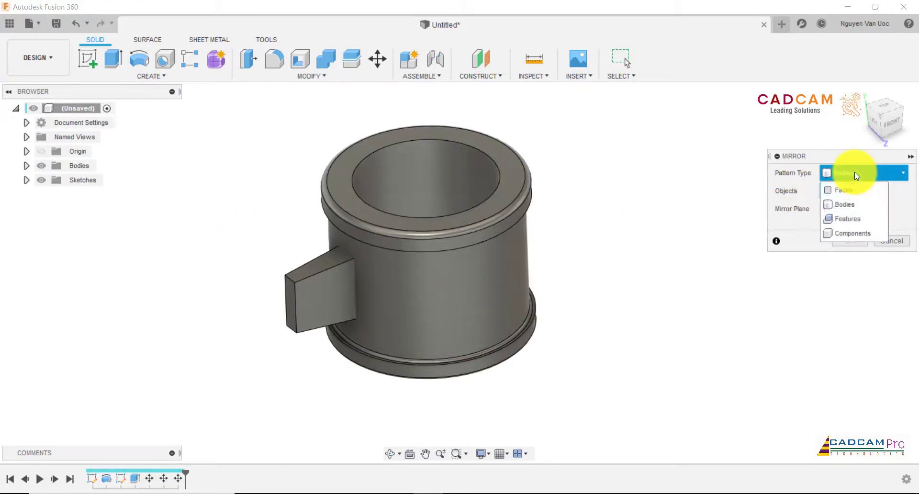
pyautogui.click(836, 205)
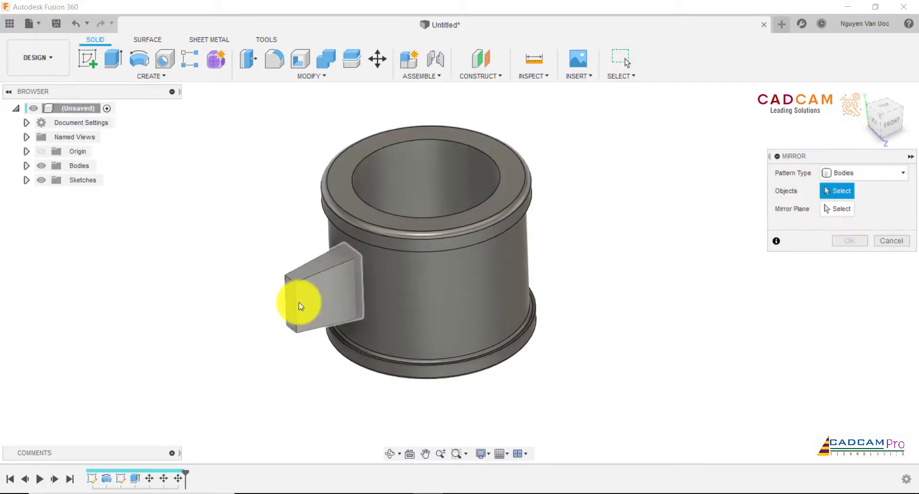
pyautogui.click(297, 303)
pyautogui.click(837, 209)
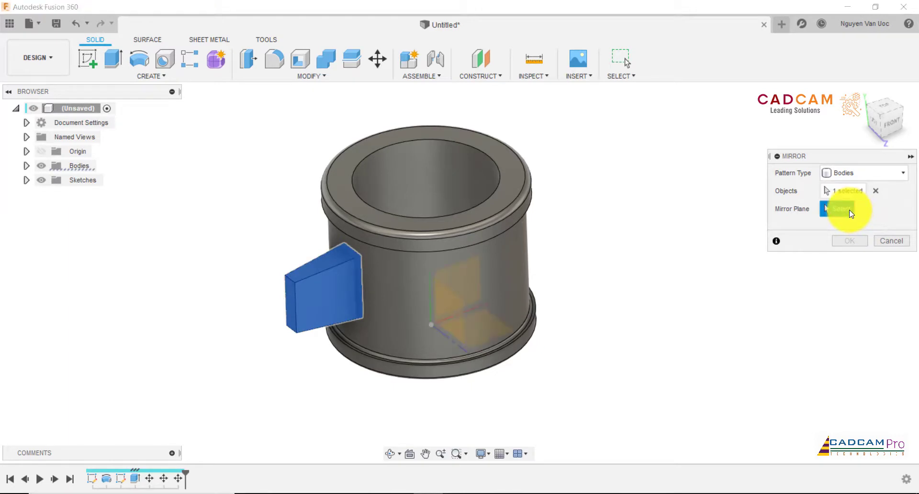
pyautogui.click(458, 311)
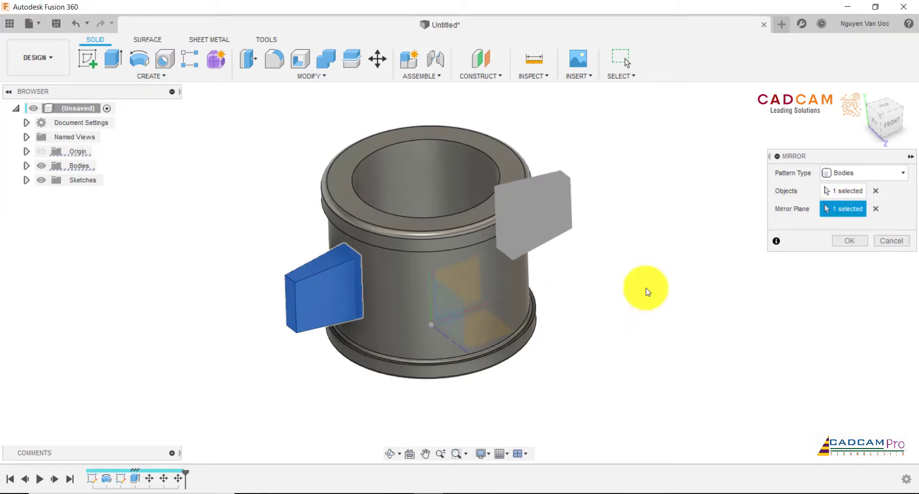
pyautogui.click(849, 240)
pyautogui.keyDown('shift'); pyautogui.moveTo(656, 255); pyautogui.dragTo(656, 255, button='middle'); pyautogui.keyUp('shift')
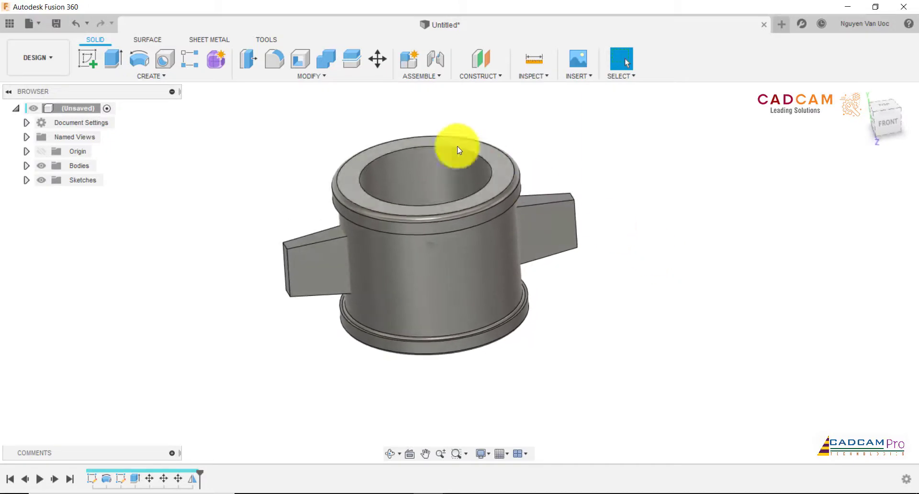
# Step: Combine the coupling body with both lug bodies using the Join operation, without keeping the tools
pyautogui.click(331, 68)
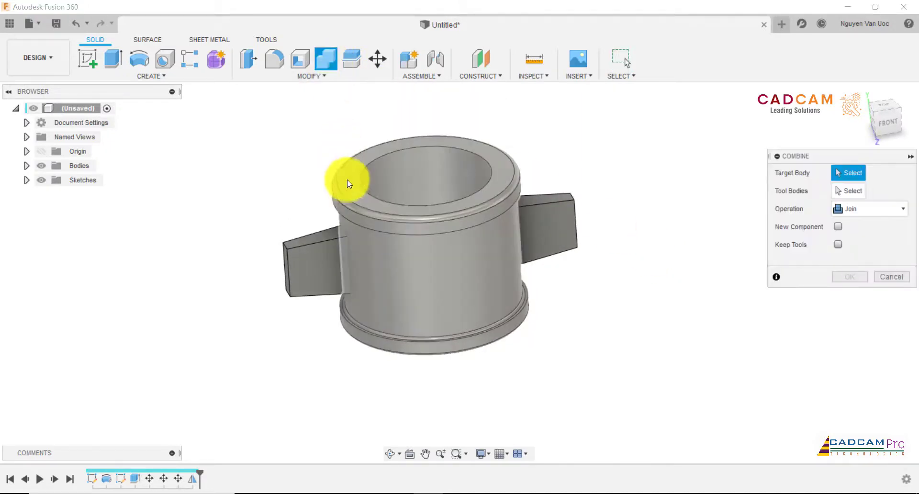
pyautogui.click(346, 204)
pyautogui.click(320, 252)
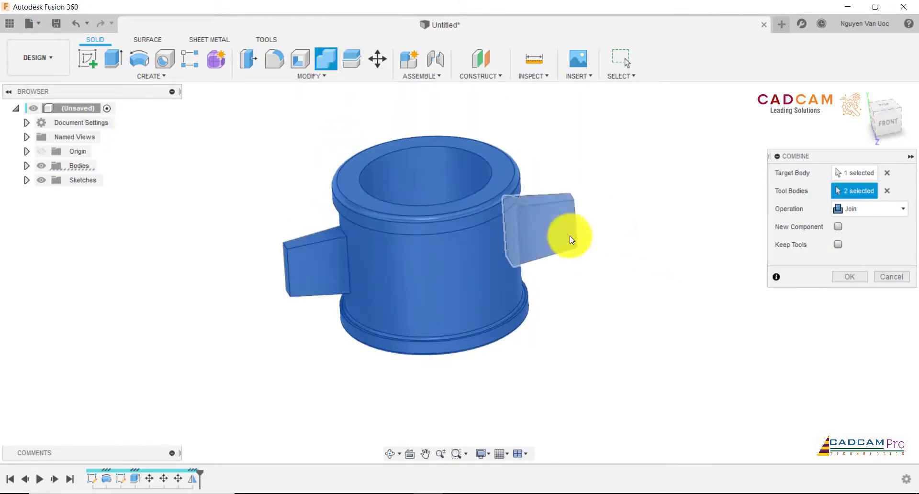
pyautogui.click(569, 236)
pyautogui.click(866, 209)
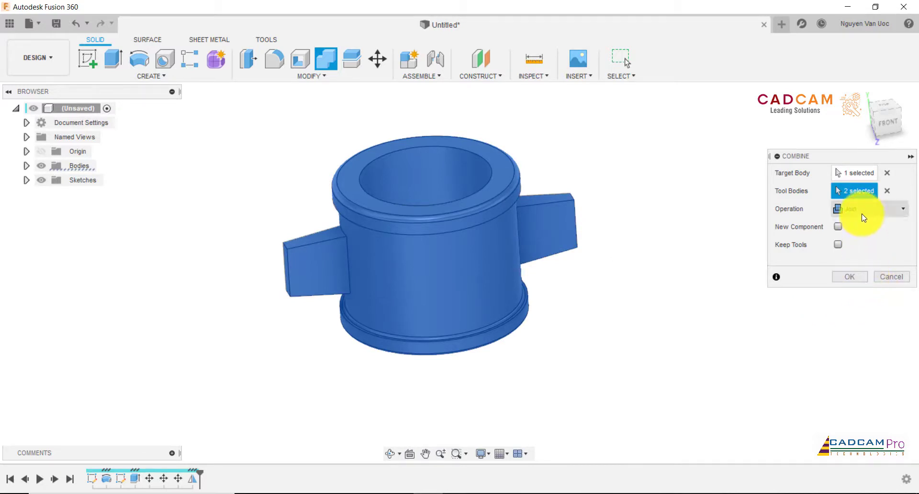
pyautogui.click(860, 227)
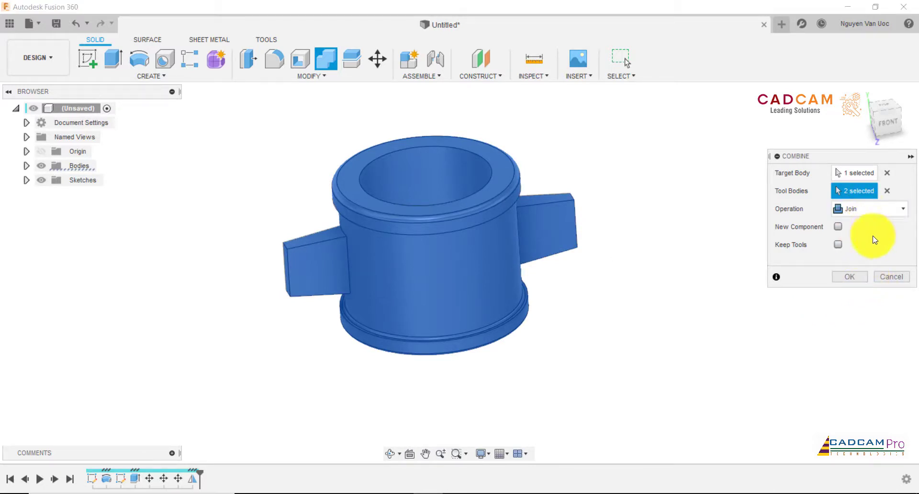
pyautogui.click(859, 281)
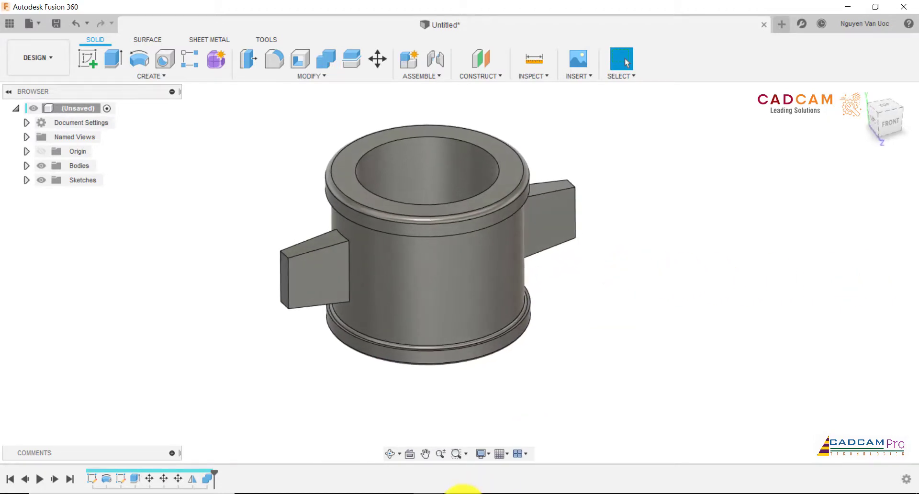
# Step: Check the lug fillet radii on the reference drawing in PowerPoint and return to Fusion 360
pyautogui.click(462, 490)
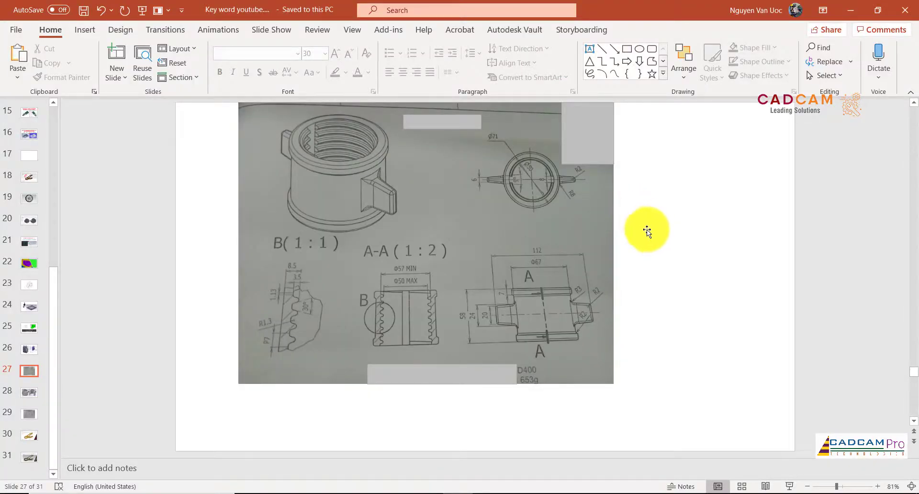
pyautogui.click(34, 371)
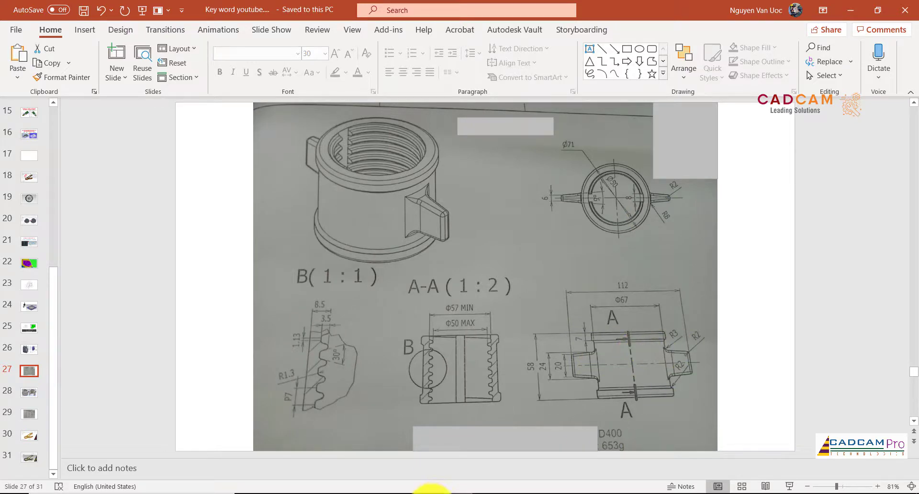
pyautogui.click(432, 493)
# Step: Fillet the four vertical edges where the two lugs meet the coupling wall with a constant radius of 8 mm
pyautogui.click(270, 65)
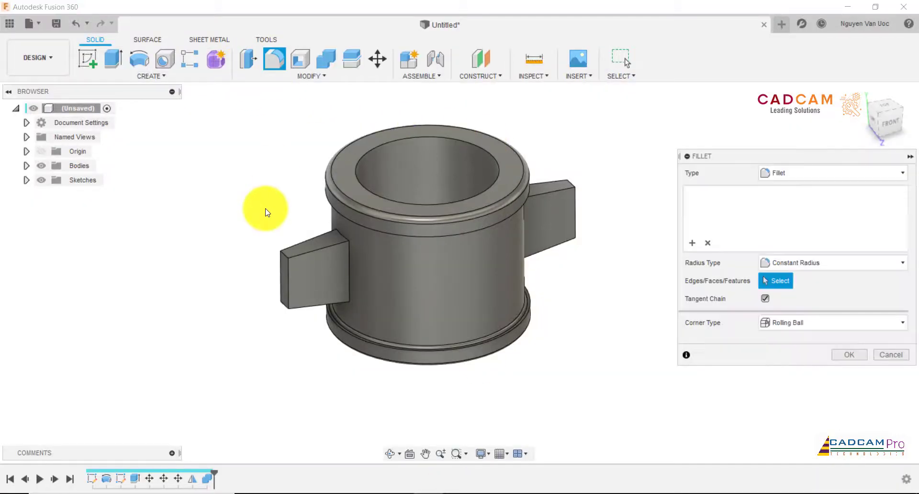
pyautogui.click(350, 265)
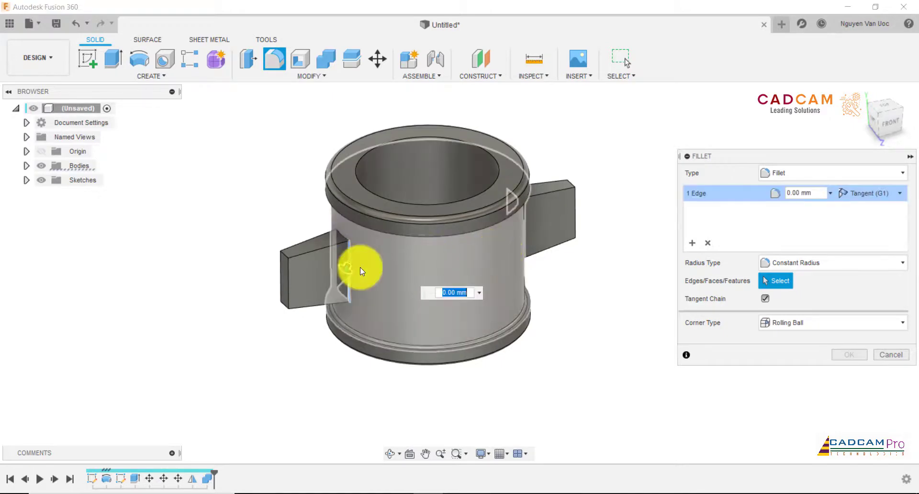
pyautogui.keyDown('shift'); pyautogui.moveTo(331, 267); pyautogui.dragTo(430, 260, button='middle'); pyautogui.keyUp('shift')
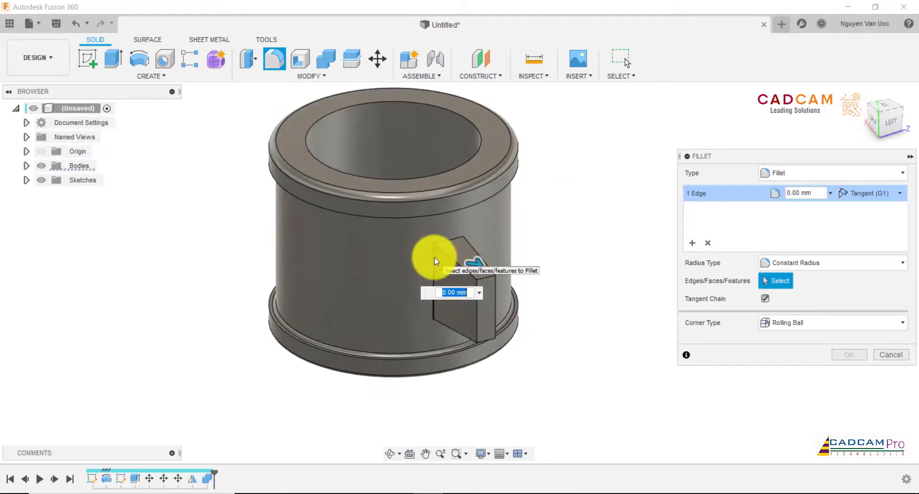
pyautogui.click(435, 259)
pyautogui.keyDown('shift'); pyautogui.moveTo(330, 268); pyautogui.dragTo(461, 242, button='middle'); pyautogui.keyUp('shift')
pyautogui.click(310, 255)
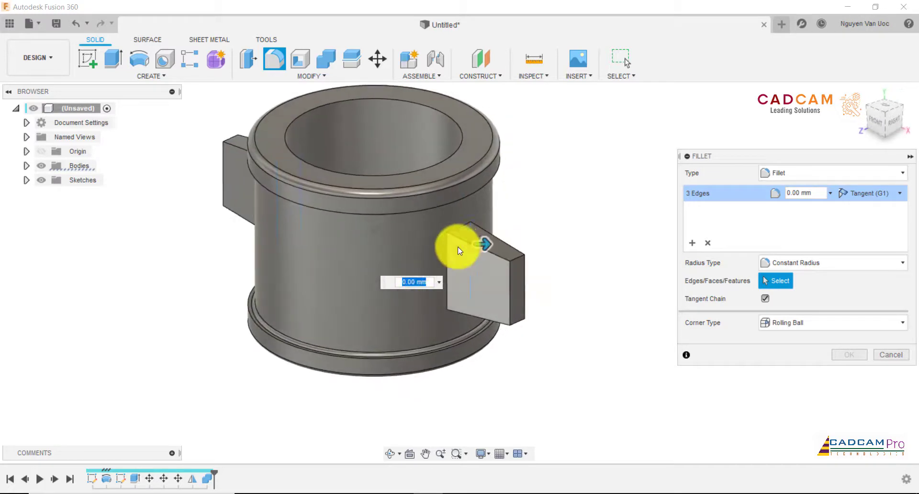
pyautogui.click(448, 251)
pyautogui.write('8')
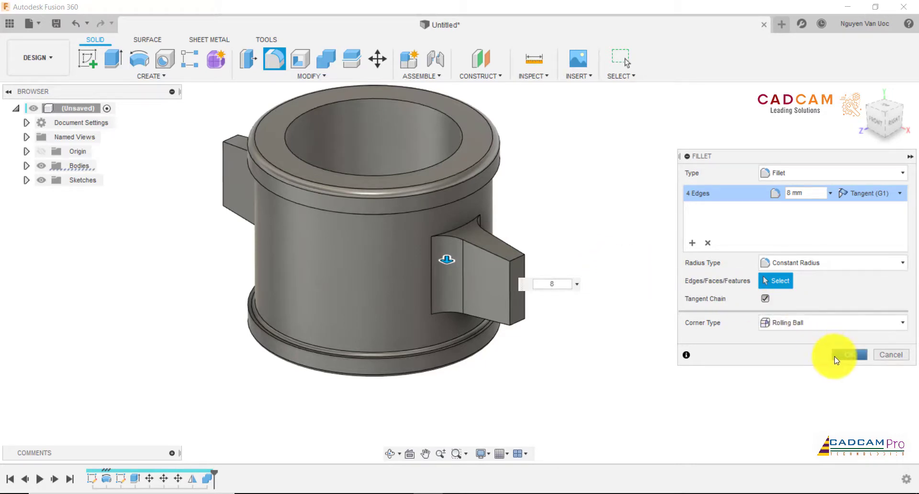
pyautogui.click(849, 354)
pyautogui.rightClick(580, 221)
pyautogui.click(580, 183)
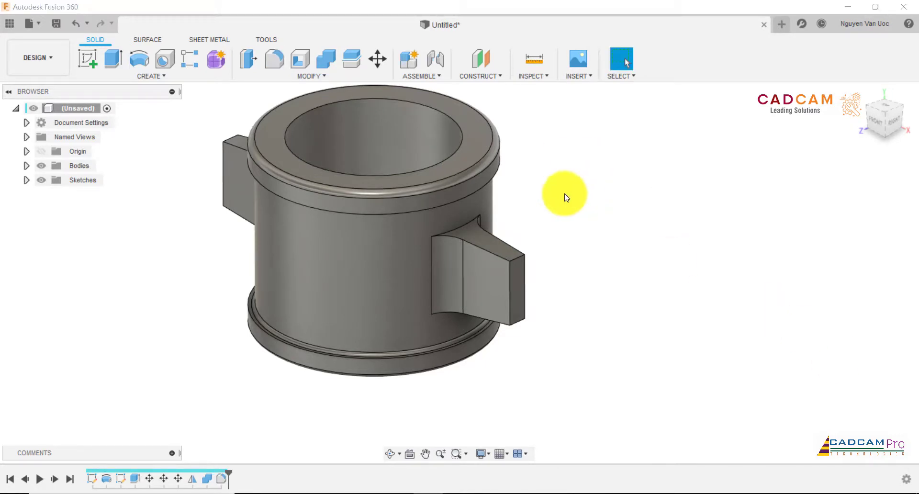
pyautogui.click(461, 225)
pyautogui.moveTo(461, 257)
pyautogui.keyDown('shift'); pyautogui.mouseDown(button='middle')
pyautogui.moveTo(455, 303)
pyautogui.moveTo(468, 268)
pyautogui.mouseUp(button='middle'); pyautogui.keyUp('shift')
pyautogui.click(467, 265)
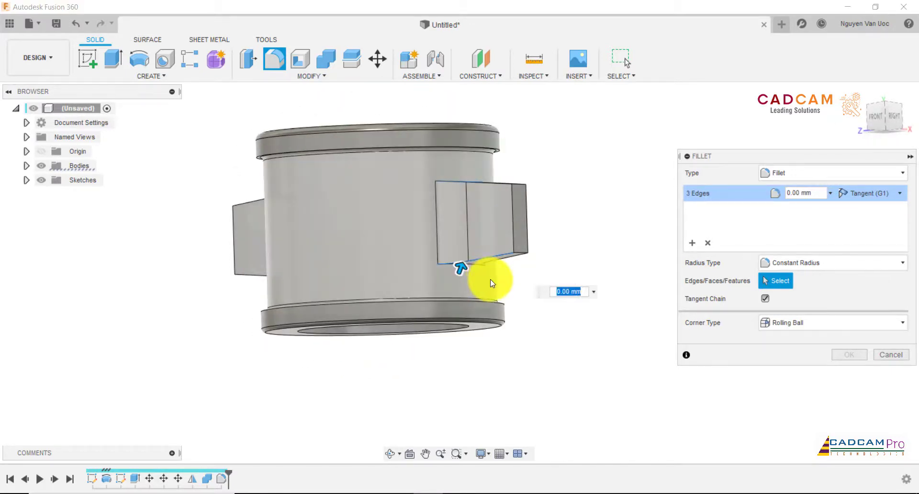
pyautogui.click(891, 355)
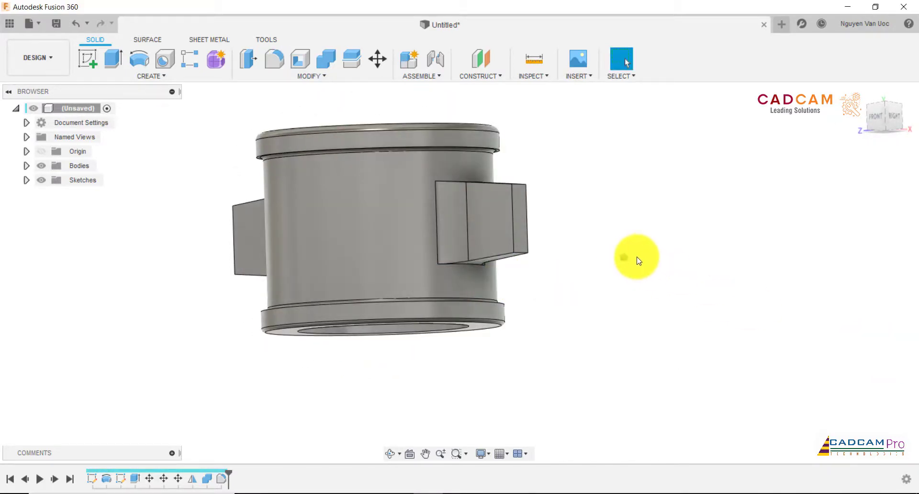
# Step: Fillet the four upper and lower edges where the two lugs meet the coupling wall with a constant radius of 3 mm
pyautogui.rightClick(643, 258)
pyautogui.click(621, 224)
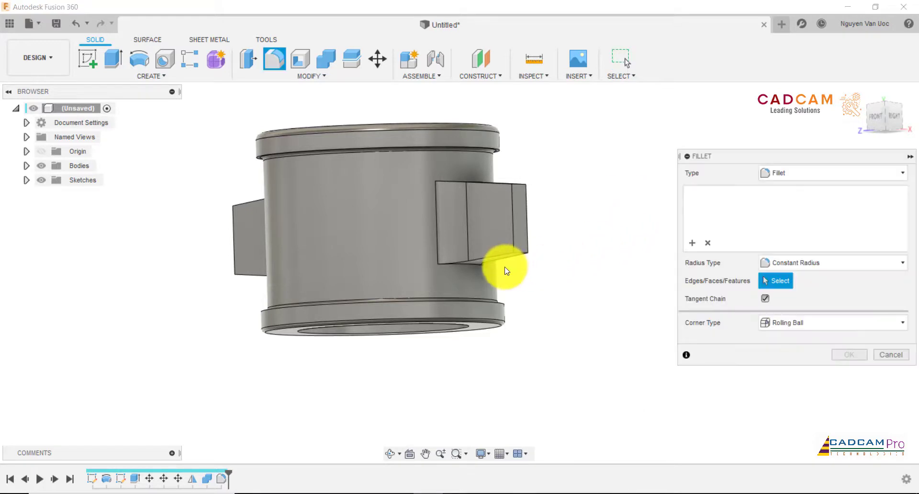
pyautogui.click(478, 266)
pyautogui.keyDown('shift'); pyautogui.moveTo(587, 240); pyautogui.dragTo(455, 214, button='middle'); pyautogui.keyUp('shift')
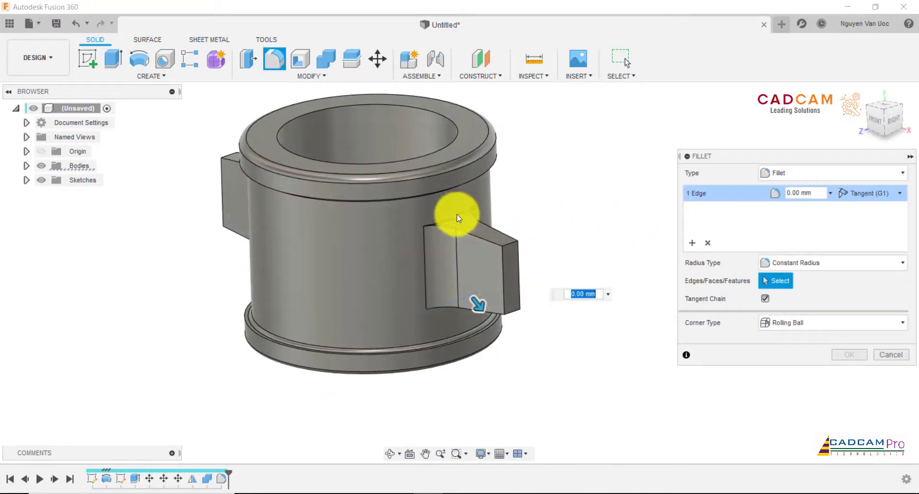
pyautogui.click(458, 219)
pyautogui.keyDown('shift'); pyautogui.moveTo(560, 212); pyautogui.dragTo(320, 266, button='middle'); pyautogui.keyUp('shift')
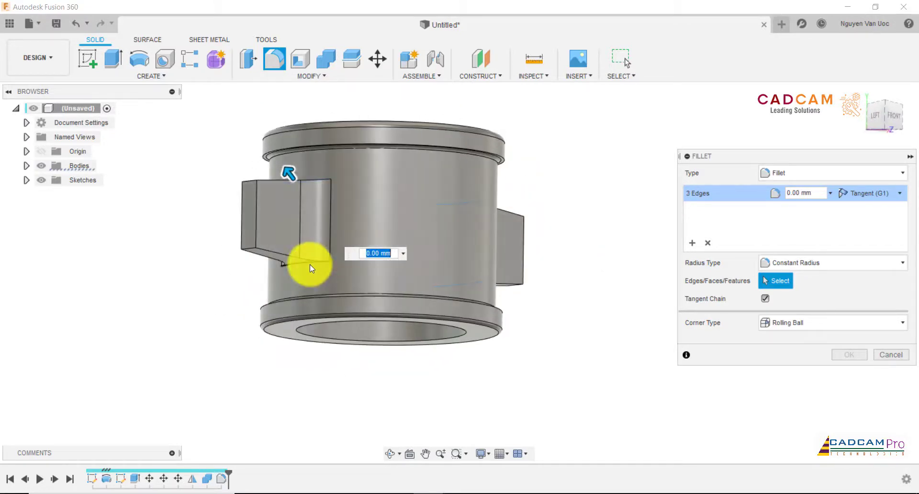
pyautogui.click(309, 264)
pyautogui.click(309, 263)
pyautogui.write('3')
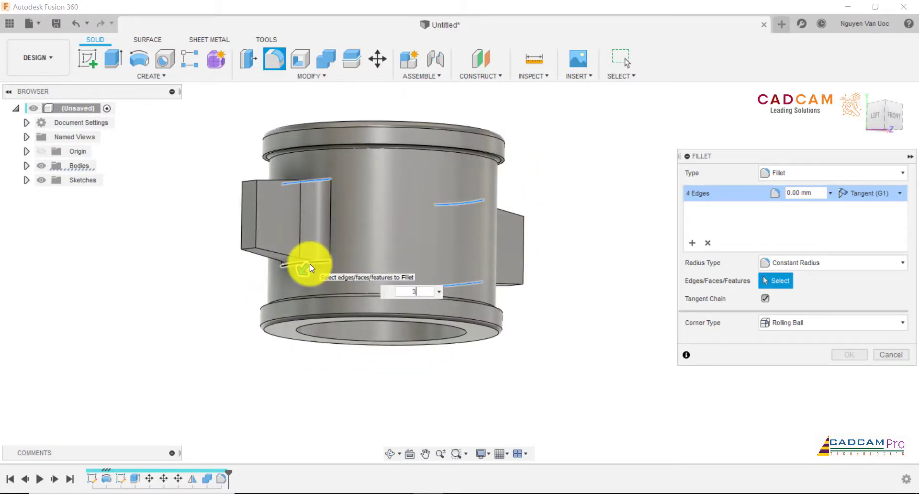
pyautogui.click(863, 354)
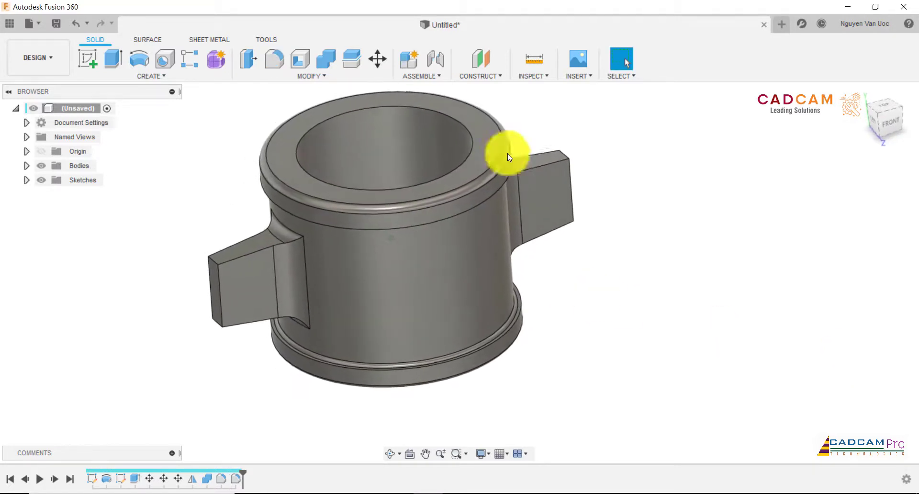
# Step: Fillet the four short upper and lower edges at the outer ends of both lugs with a constant radius of 2 mm
pyautogui.rightClick(624, 248)
pyautogui.click(634, 211)
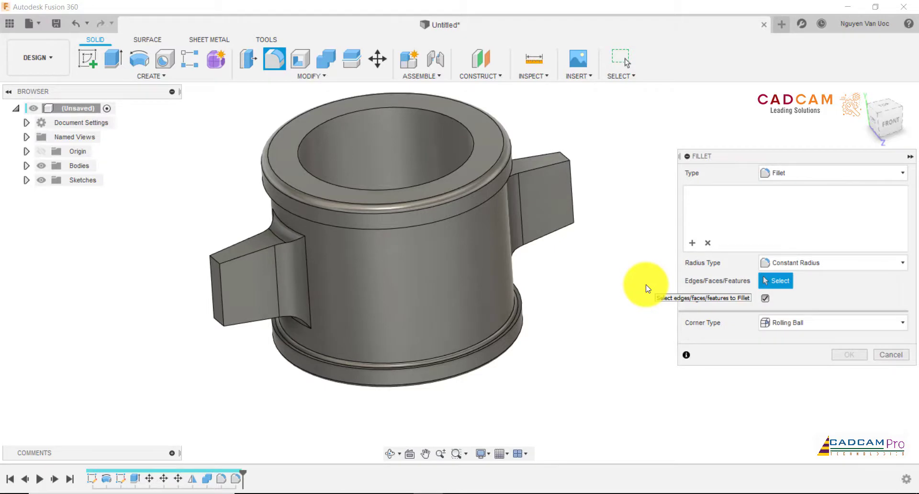
pyautogui.click(215, 261)
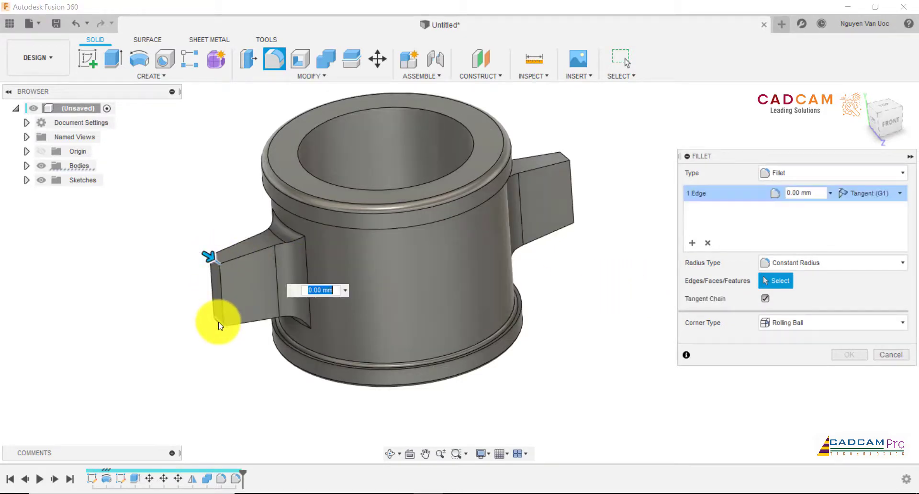
pyautogui.click(564, 157)
pyautogui.keyDown('shift'); pyautogui.moveTo(625, 219); pyautogui.dragTo(547, 232, button='middle'); pyautogui.keyUp('shift')
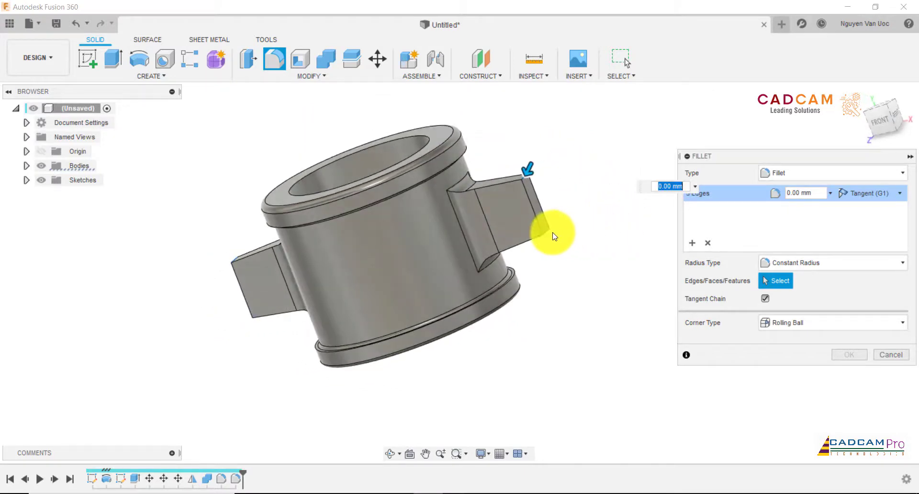
pyautogui.click(547, 232)
pyautogui.write('2')
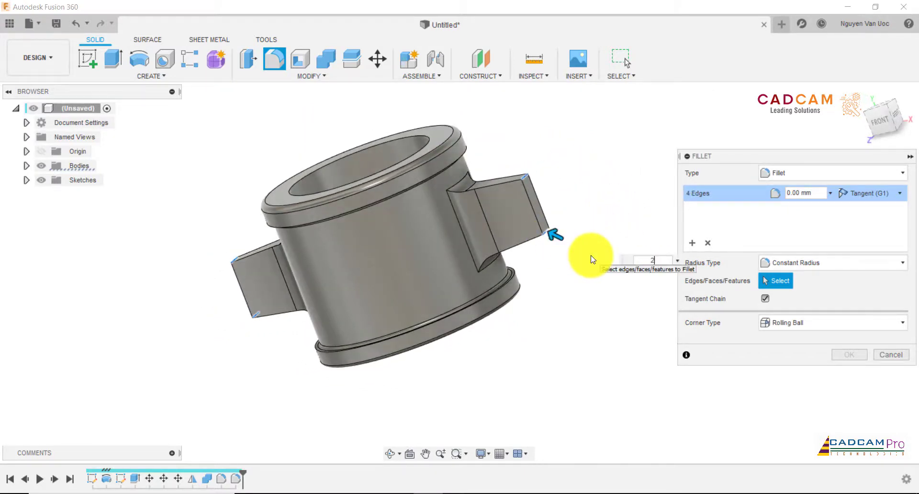
pyautogui.click(843, 354)
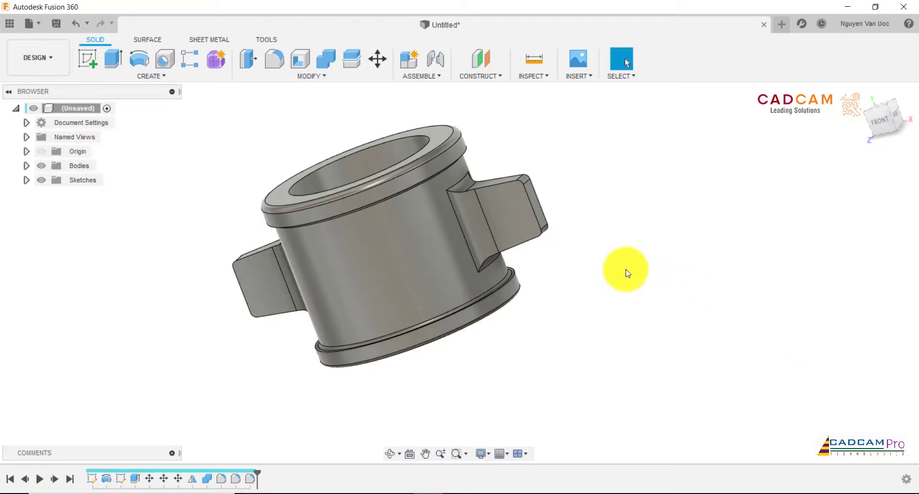
# Step: Fillet the tangent outline edges on both sides of each lug with a constant radius of 2 mm
pyautogui.keyDown('shift'); pyautogui.moveTo(622, 270); pyautogui.dragTo(636, 268, button='middle'); pyautogui.keyUp('shift')
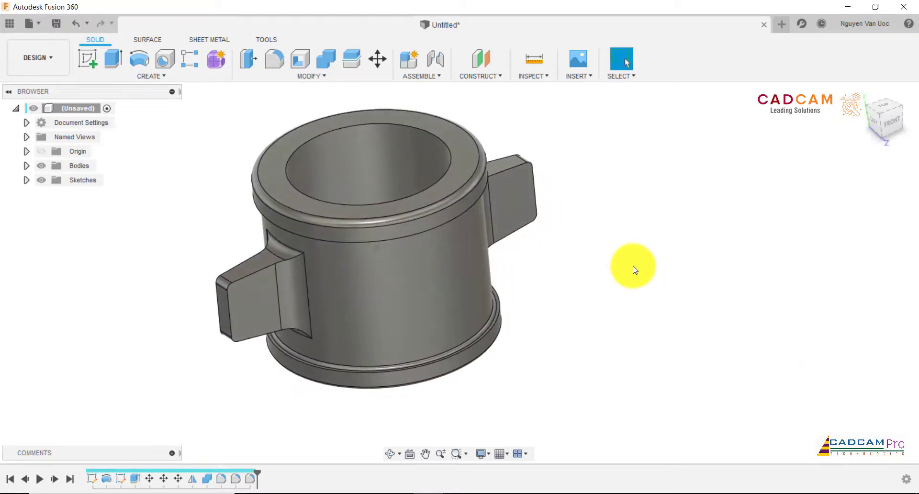
pyautogui.rightClick(634, 267)
pyautogui.click(640, 233)
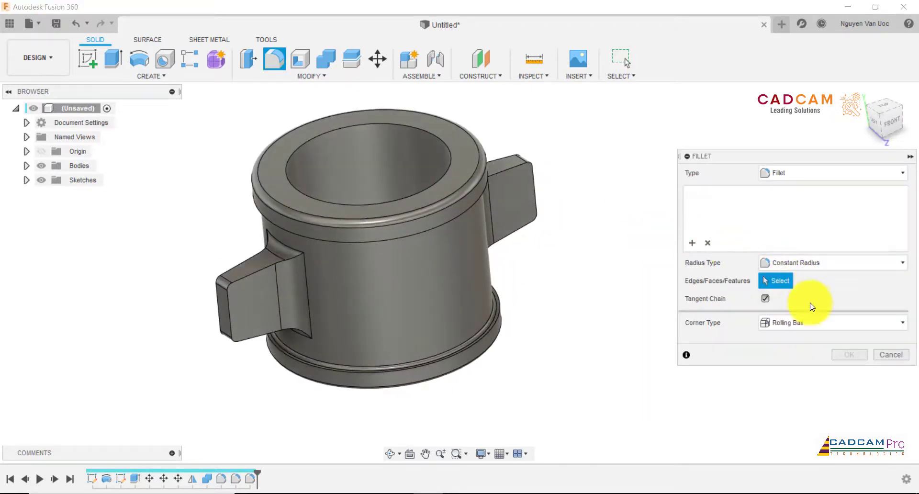
pyautogui.click(515, 165)
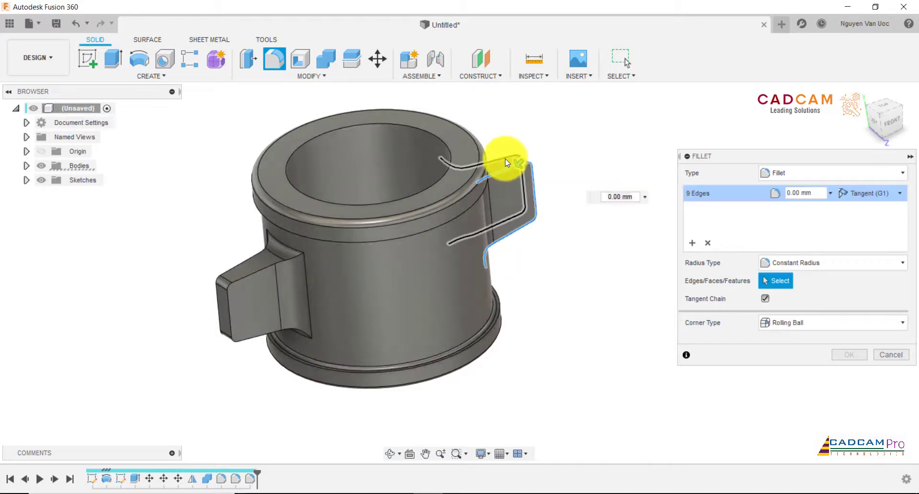
pyautogui.click(504, 159)
pyautogui.click(245, 263)
pyautogui.click(245, 263)
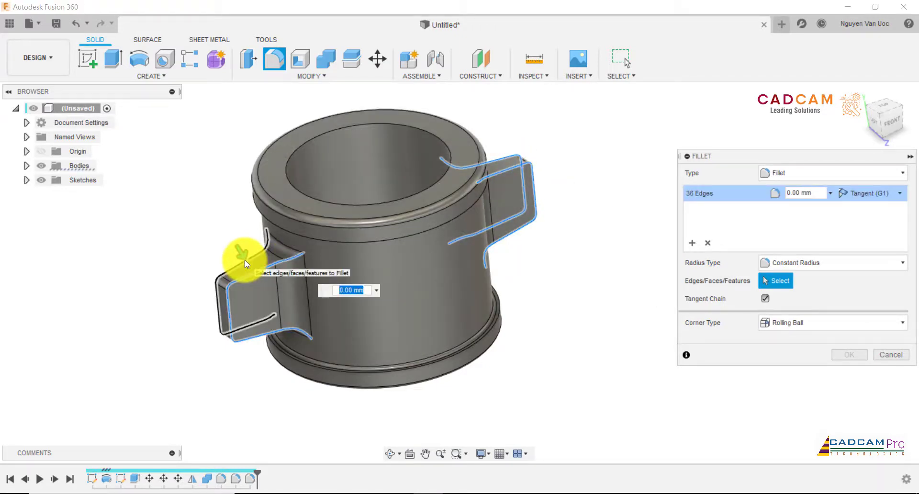
pyautogui.write('2')
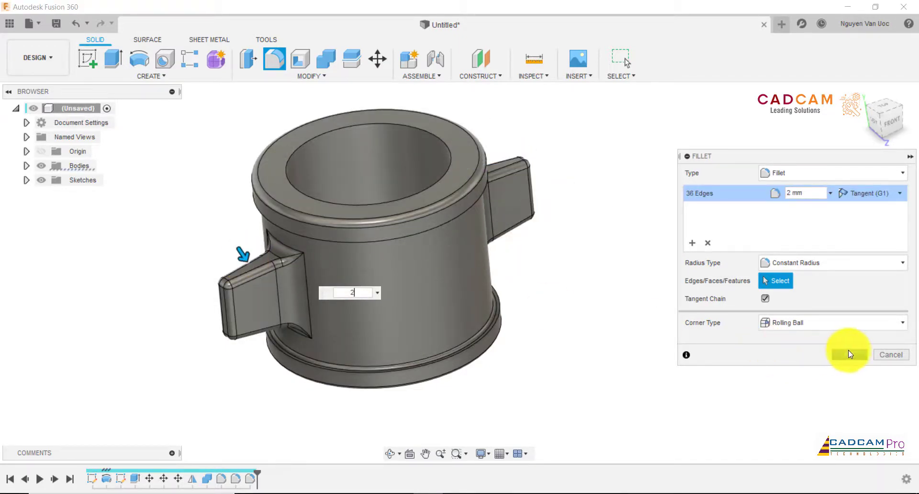
pyautogui.click(850, 356)
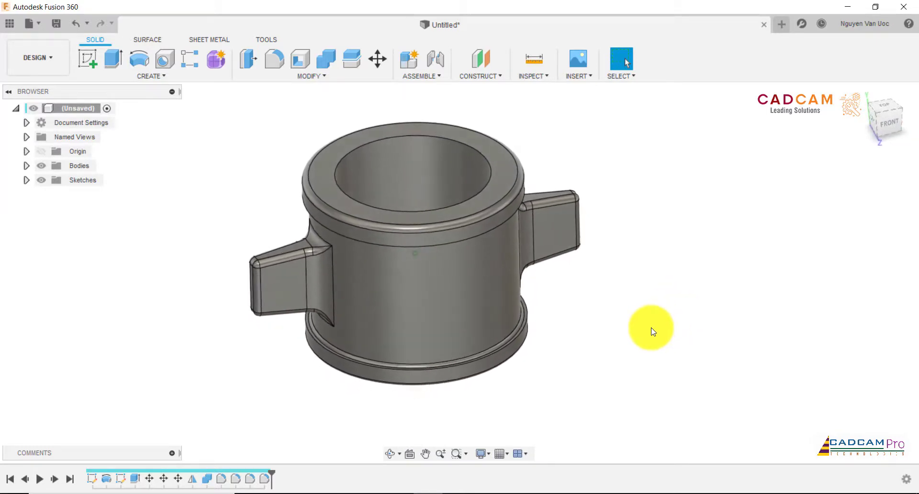
# Step: Check the thread on the reference drawing in PowerPoint and start a modeled, full-length thread on the coupling's inner bore in Fusion 360
pyautogui.click(457, 493)
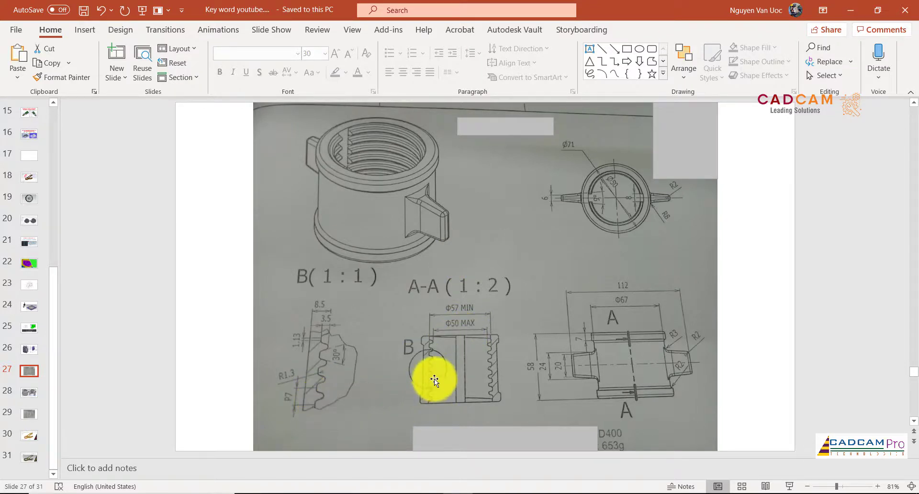
pyautogui.click(433, 493)
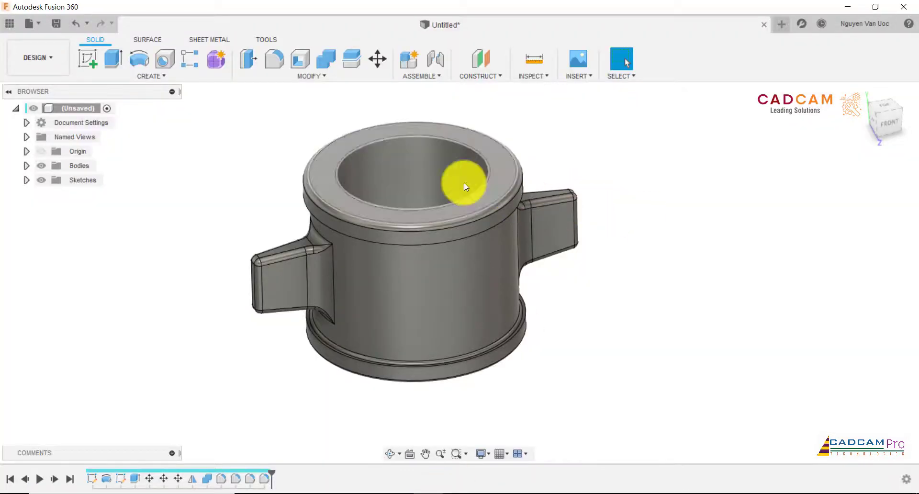
pyautogui.click(158, 80)
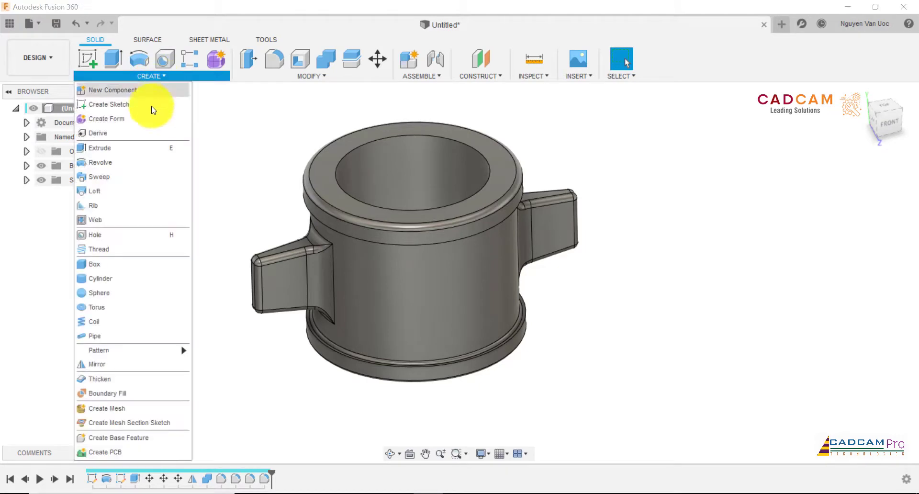
pyautogui.click(101, 250)
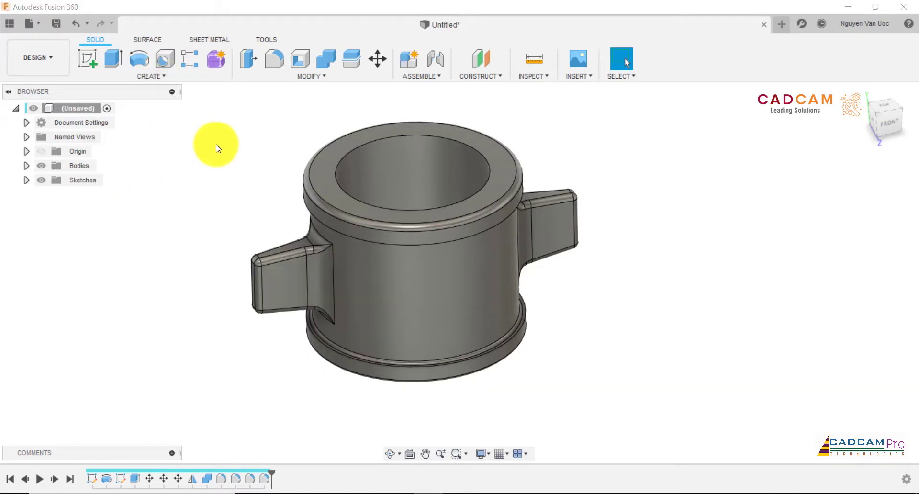
pyautogui.click(405, 173)
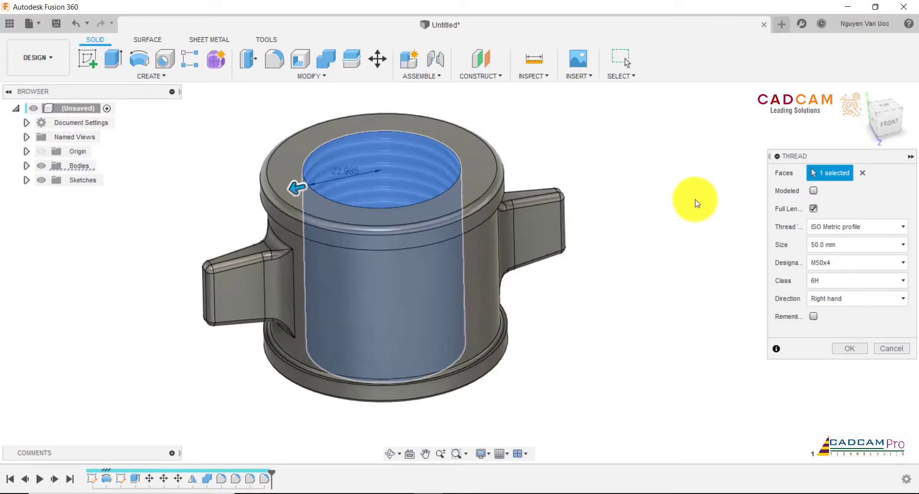
pyautogui.click(815, 192)
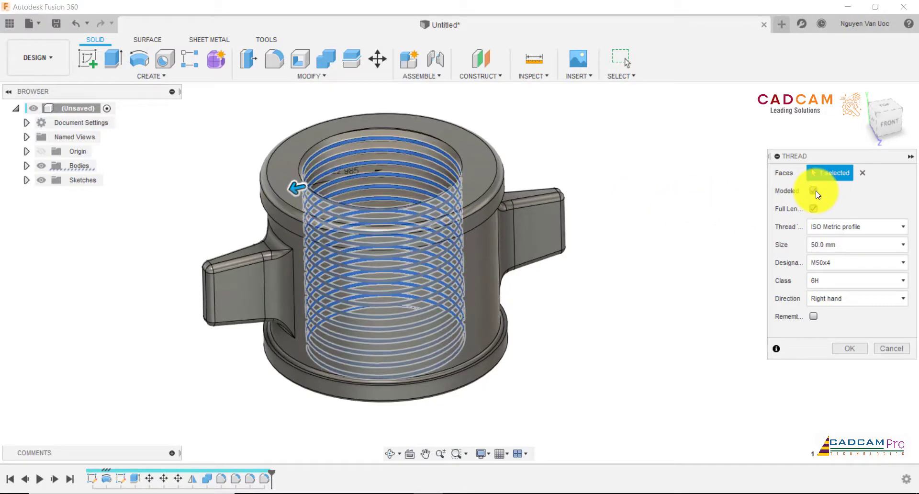
# Step: Set the bore thread's size to 56.0 mm with designation M56x6.5 and create the thread
pyautogui.click(834, 242)
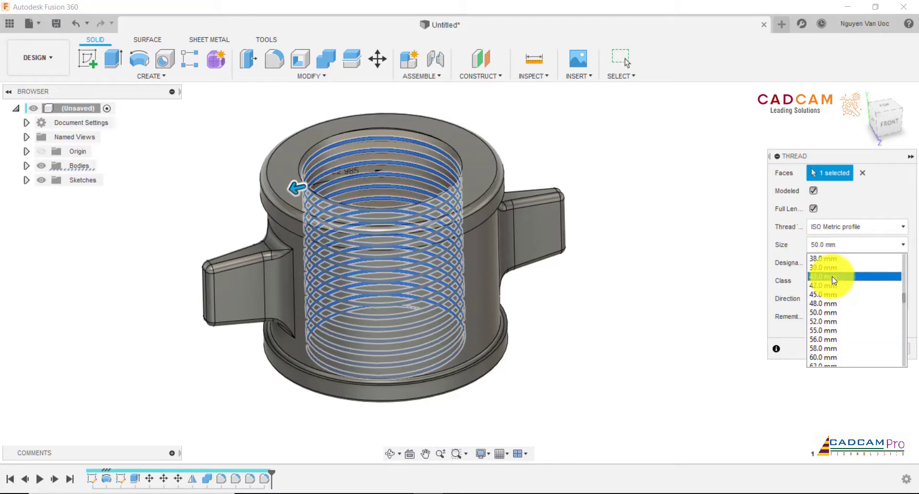
pyautogui.click(830, 339)
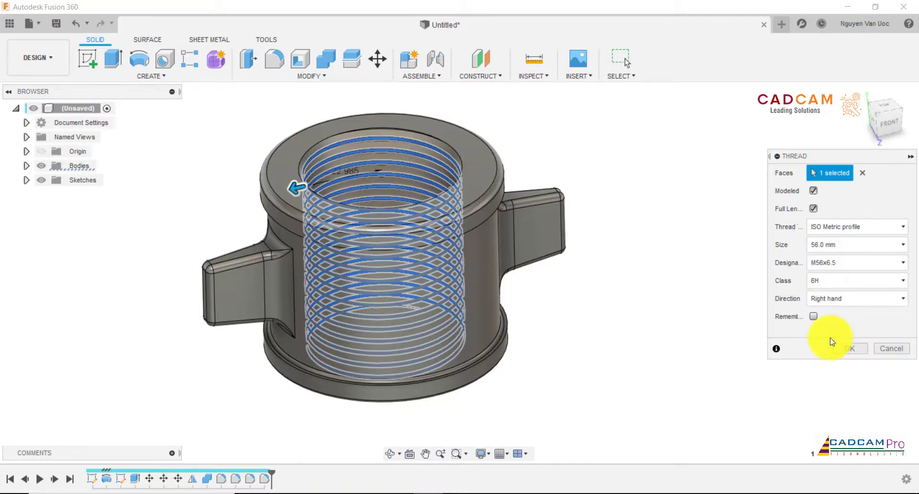
pyautogui.click(831, 266)
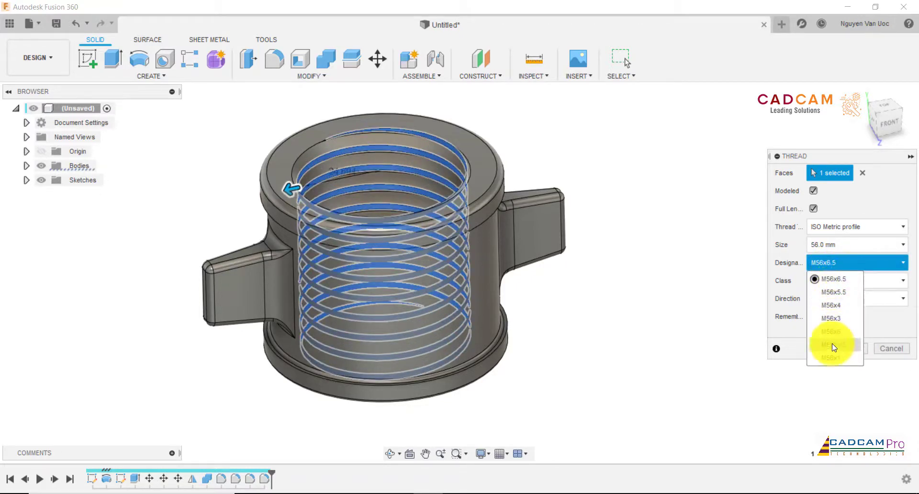
pyautogui.click(837, 279)
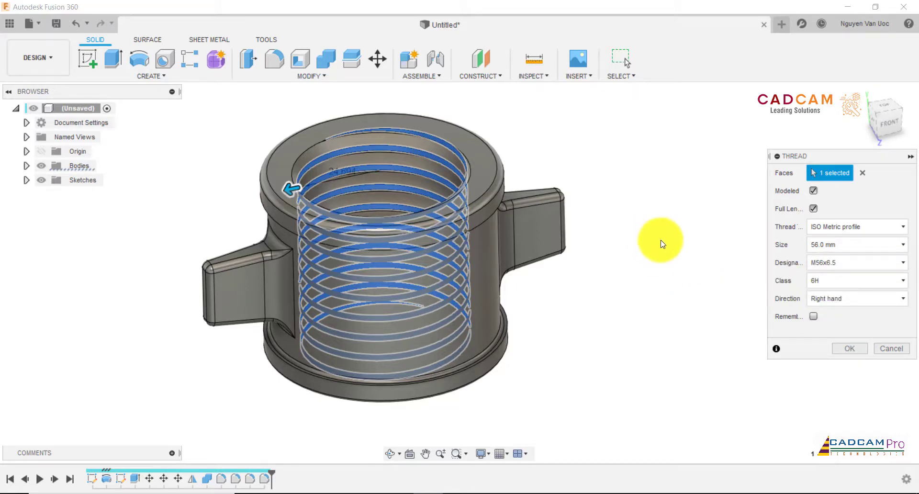
pyautogui.click(850, 353)
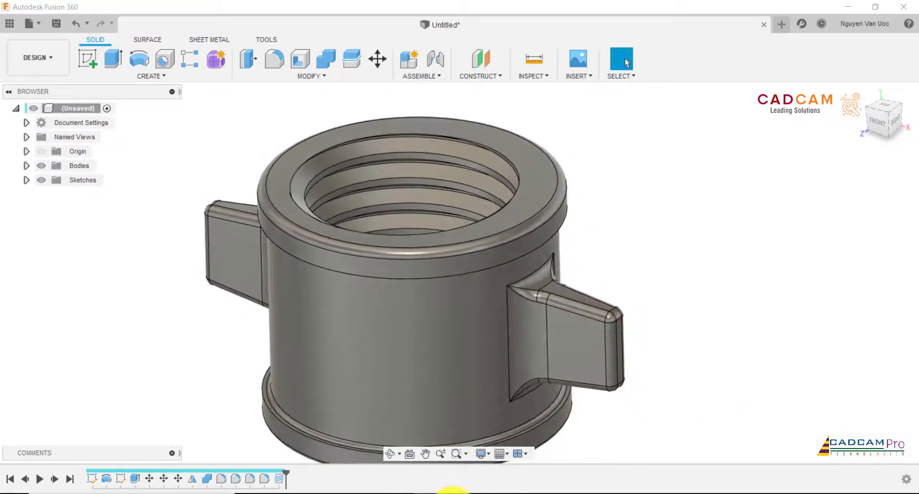
# Step: Check the thread profile radius on the reference drawing in PowerPoint and return to Fusion 360
pyautogui.click(452, 492)
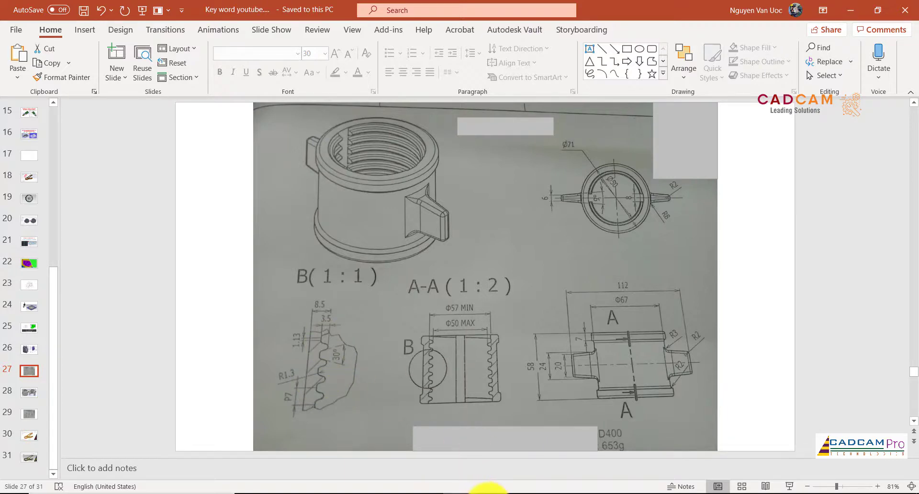
pyautogui.click(484, 491)
pyautogui.click(480, 492)
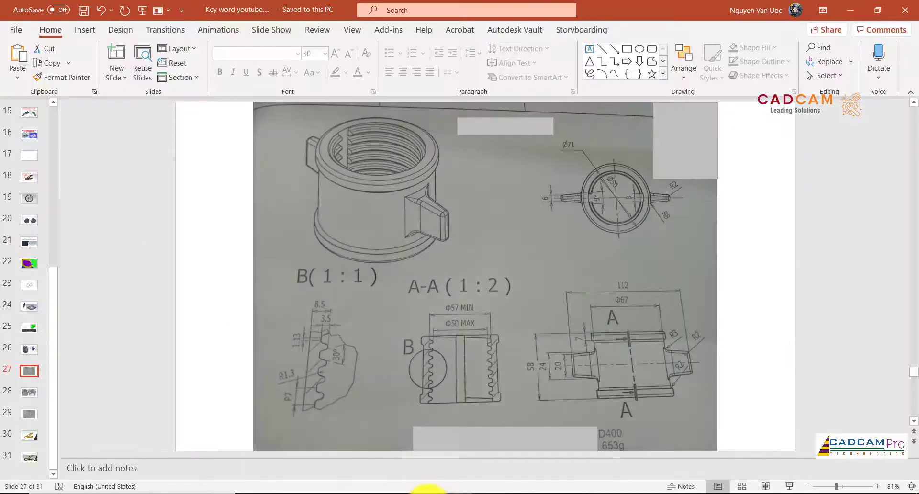
pyautogui.click(427, 493)
# Step: Fillet two helical edges of the bore thread with a constant radius of 1.3 mm
pyautogui.scroll(-1, 616, 214)
pyautogui.keyDown('shift'); pyautogui.moveTo(617, 215); pyautogui.dragTo(622, 182, button='middle'); pyautogui.keyUp('shift')
pyautogui.click(274, 58)
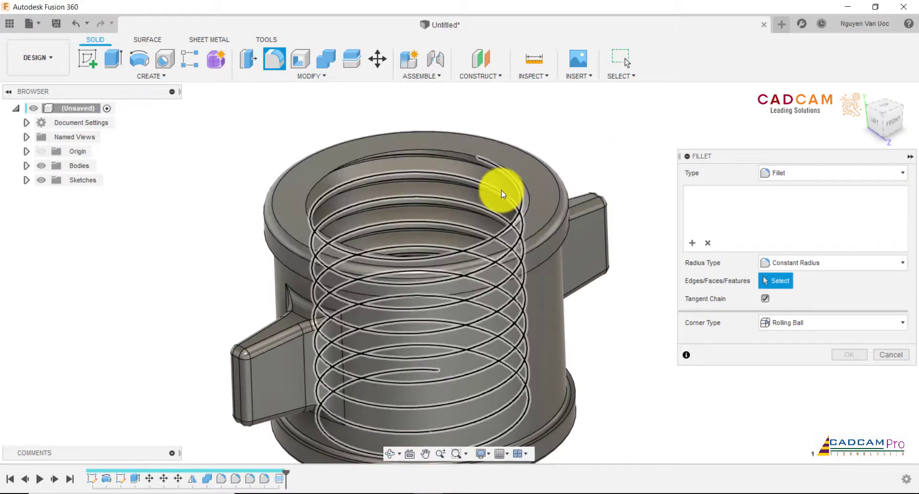
pyautogui.click(501, 190)
pyautogui.keyDown('shift'); pyautogui.moveTo(500, 199); pyautogui.dragTo(495, 183, button='middle'); pyautogui.keyUp('shift')
pyautogui.scroll(3, 495, 183)
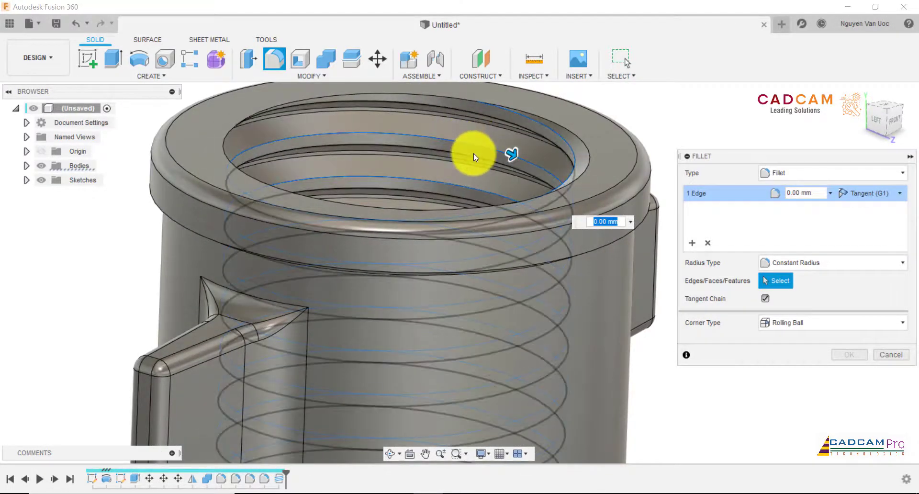
pyautogui.click(472, 154)
pyautogui.scroll(-4, 447, 173)
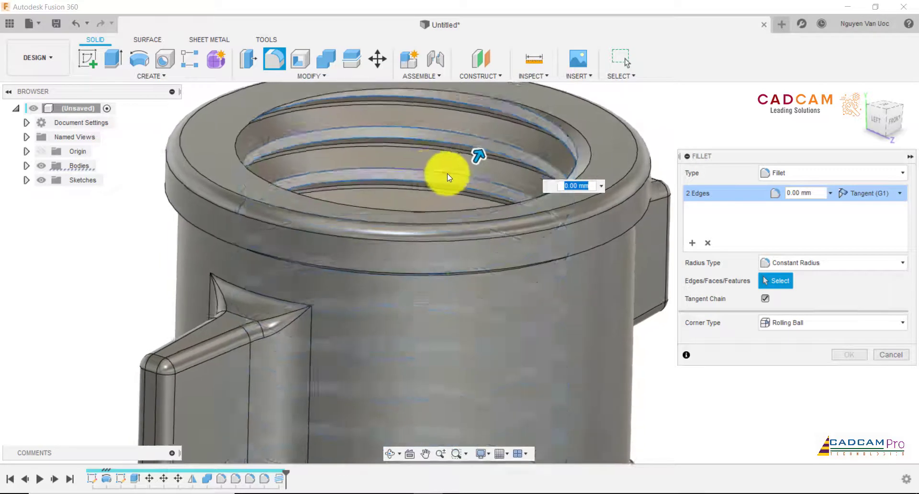
pyautogui.write('1.')
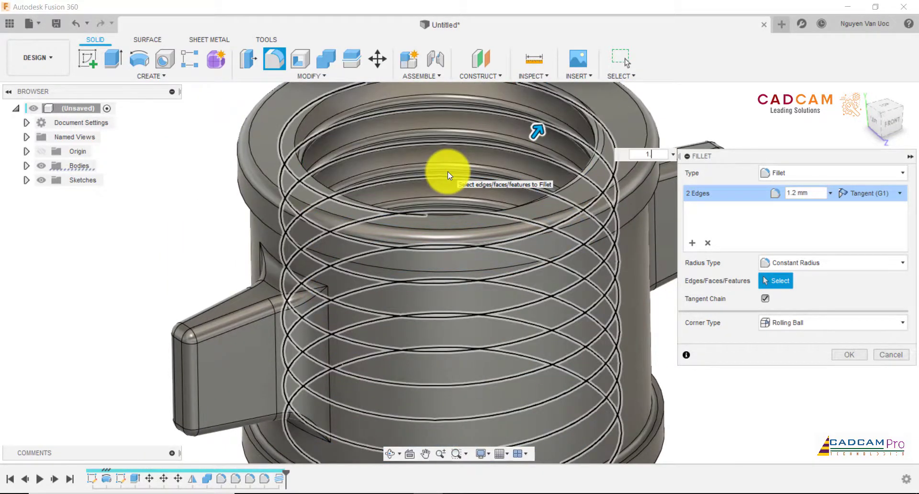
pyautogui.write('23')
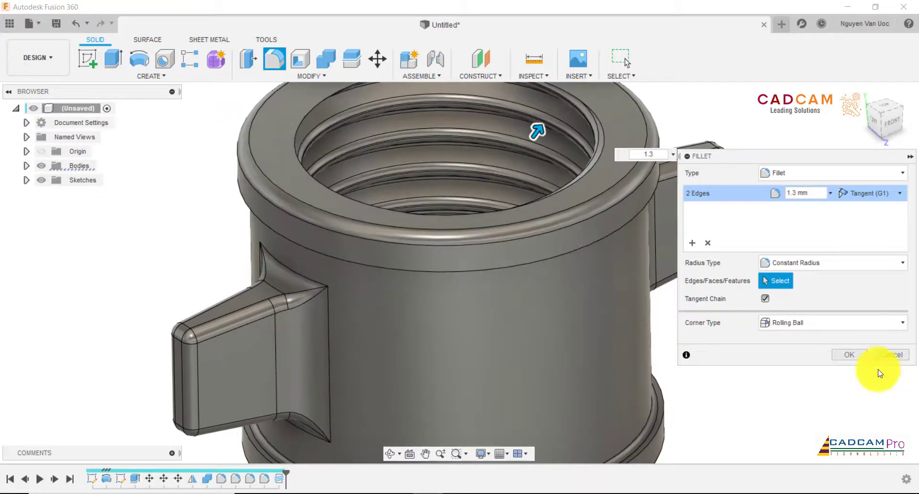
pyautogui.click(849, 355)
# Step: Fillet the two remaining sharp helical edges of the bore thread with a constant radius of 1.3 mm
pyautogui.keyDown('shift'); pyautogui.moveTo(775, 343); pyautogui.dragTo(718, 304, button='middle'); pyautogui.keyUp('shift')
pyautogui.scroll(6, 540, 185)
pyautogui.keyDown('shift'); pyautogui.moveTo(540, 185); pyautogui.dragTo(353, 178, button='middle'); pyautogui.keyUp('shift')
pyautogui.scroll(-5, 371, 187)
pyautogui.scroll(4, 576, 230)
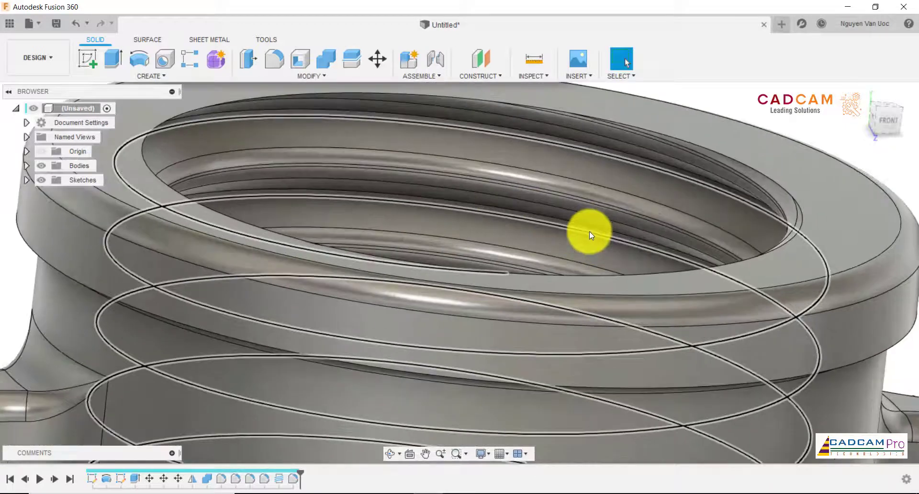
pyautogui.click(274, 57)
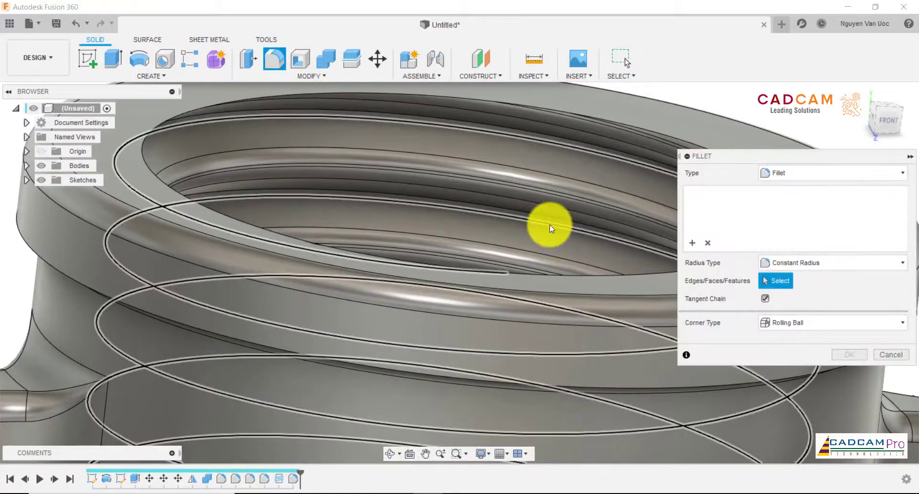
pyautogui.click(549, 225)
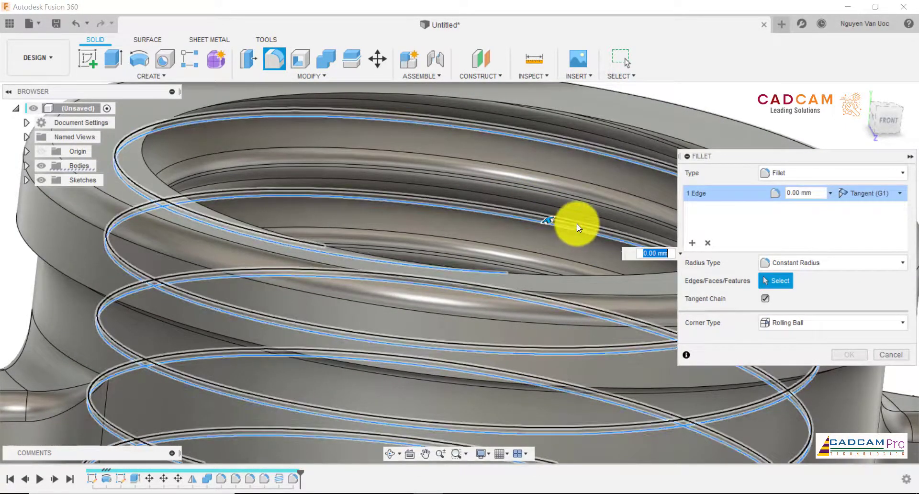
pyautogui.click(577, 225)
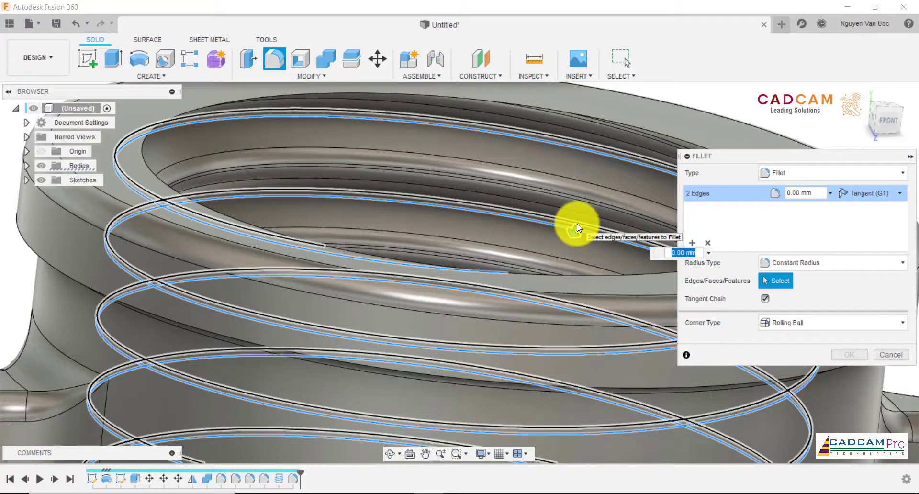
pyautogui.write('1.3')
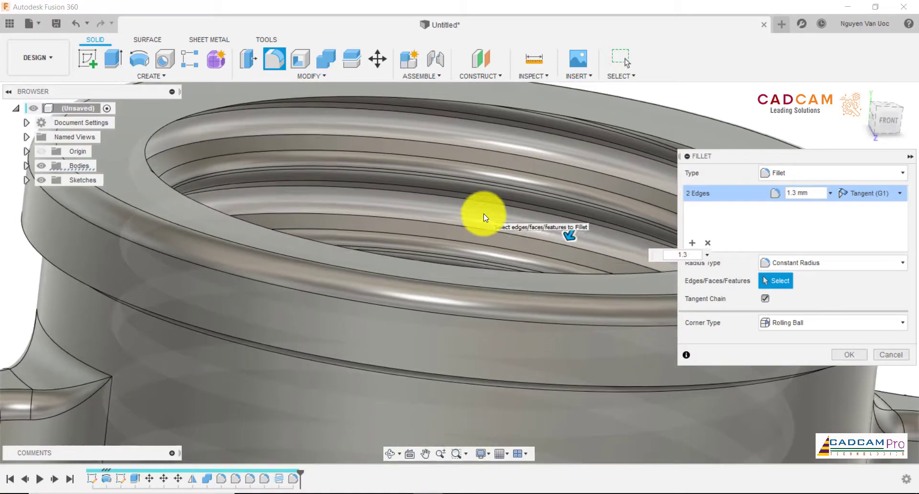
pyautogui.keyDown('shift'); pyautogui.moveTo(483, 213); pyautogui.dragTo(477, 233, button='middle'); pyautogui.keyUp('shift')
pyautogui.scroll(-2, 477, 233)
pyautogui.scroll(-2, 477, 233)
pyautogui.scroll(-4, 439, 202)
pyautogui.scroll(-2, 441, 205)
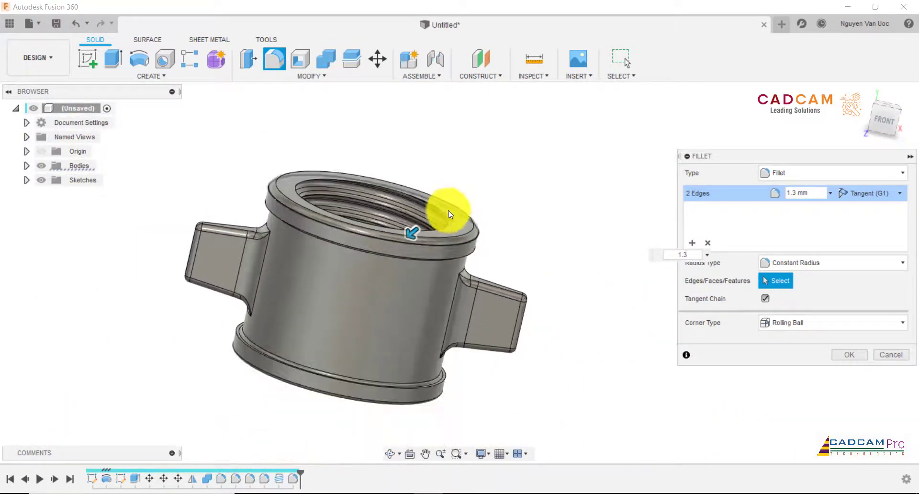
pyautogui.click(848, 354)
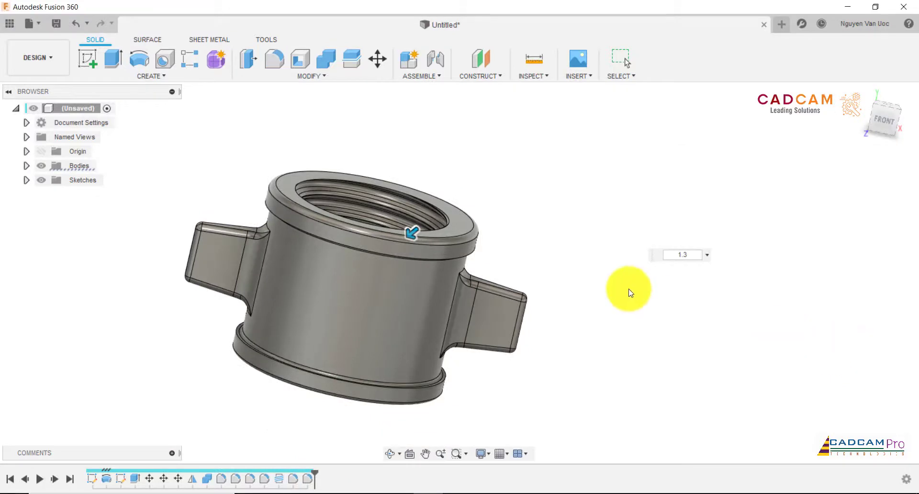
# Step: Review the settings of the first thread-edge fillet without changing them and examine the rounded thread in the bore
pyautogui.keyDown('shift'); pyautogui.moveTo(605, 299); pyautogui.dragTo(334, 453, button='middle'); pyautogui.keyUp('shift')
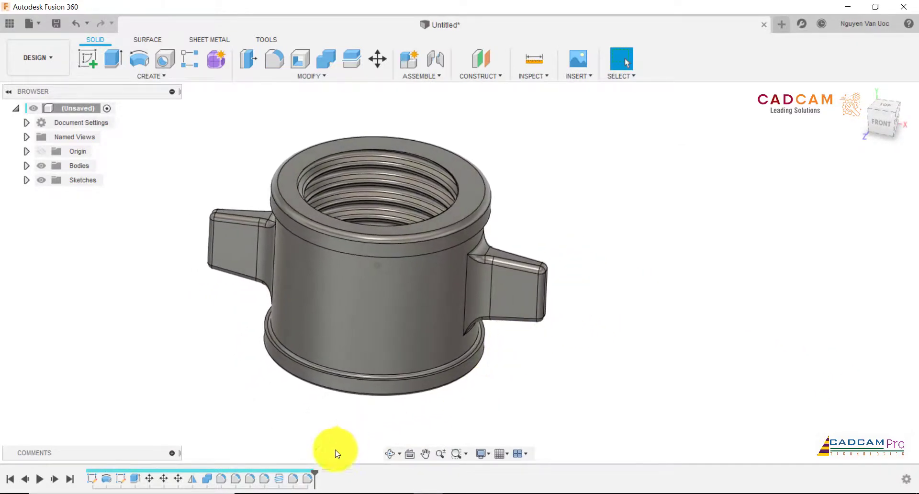
pyautogui.rightClick(295, 479)
pyautogui.click(320, 375)
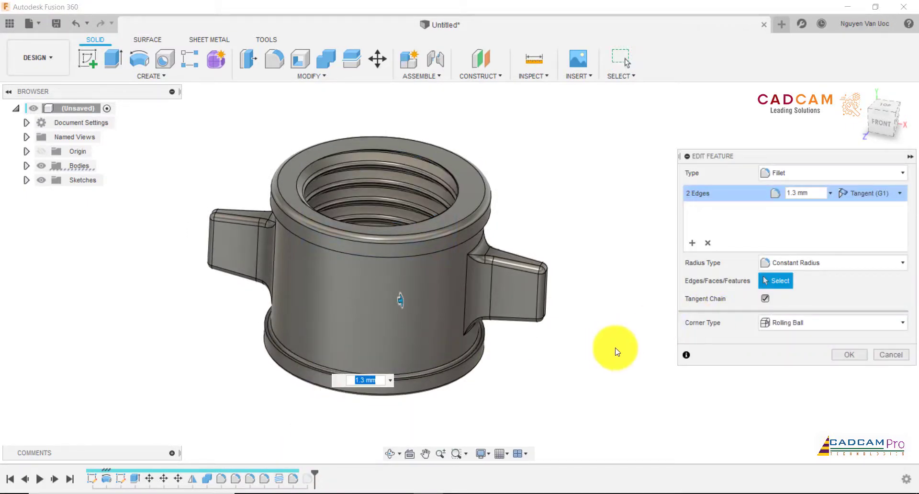
pyautogui.click(896, 359)
pyautogui.keyDown('shift'); pyautogui.moveTo(622, 278); pyautogui.dragTo(552, 242, button='middle'); pyautogui.keyUp('shift')
pyautogui.scroll(3, 604, 231)
pyautogui.scroll(-5, 532, 243)
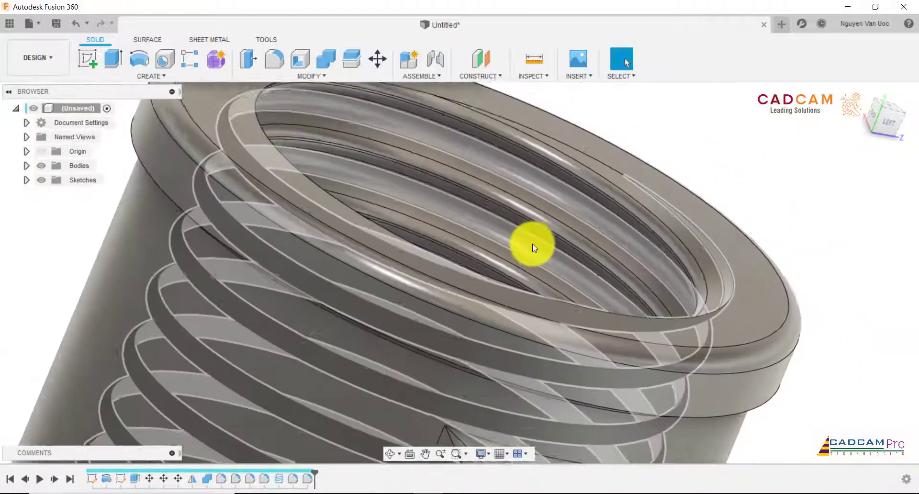
pyautogui.scroll(-1, 532, 243)
pyautogui.keyDown('shift'); pyautogui.moveTo(675, 258); pyautogui.dragTo(607, 248, button='middle'); pyautogui.keyUp('shift')
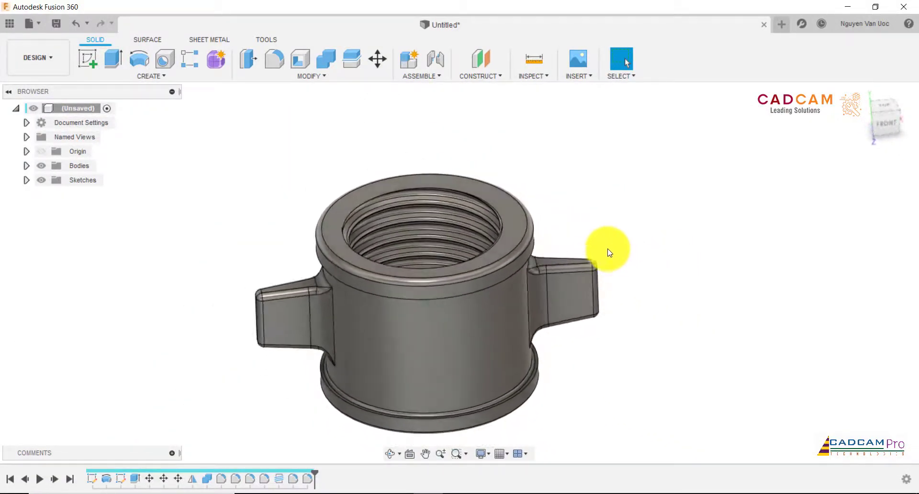
# Step: Start a sketch on the coupling's top annular face and draw a 57 mm diameter circle centred on the origin
pyautogui.click(517, 229)
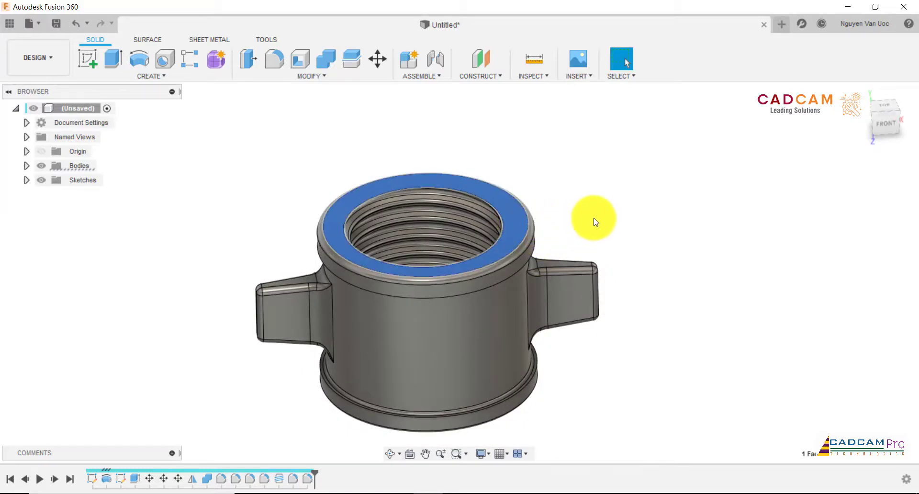
pyautogui.click(86, 64)
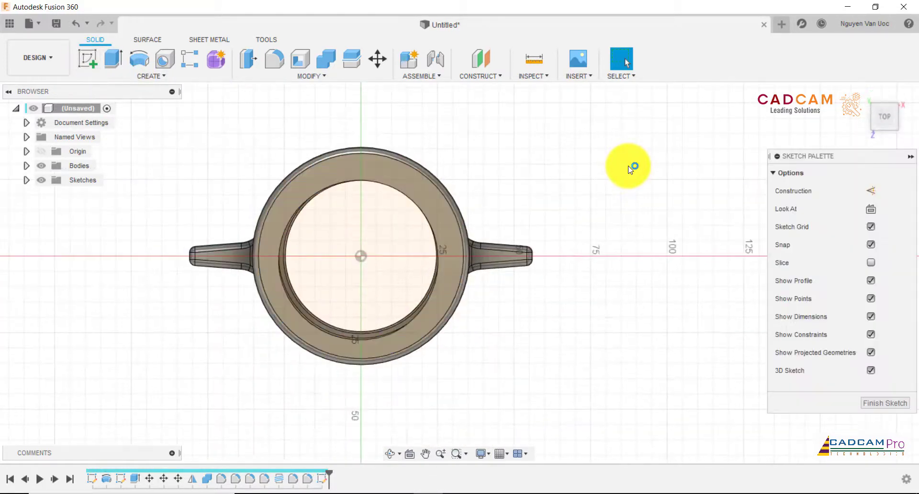
pyautogui.click(140, 61)
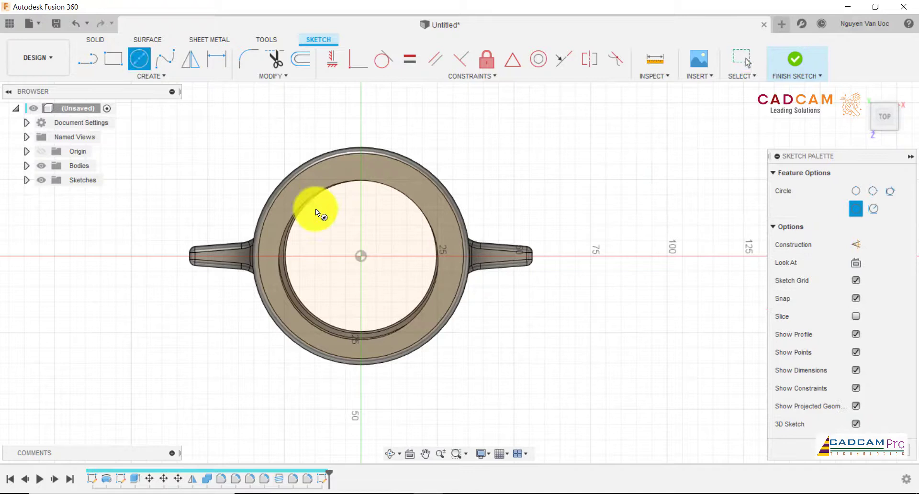
pyautogui.click(360, 256)
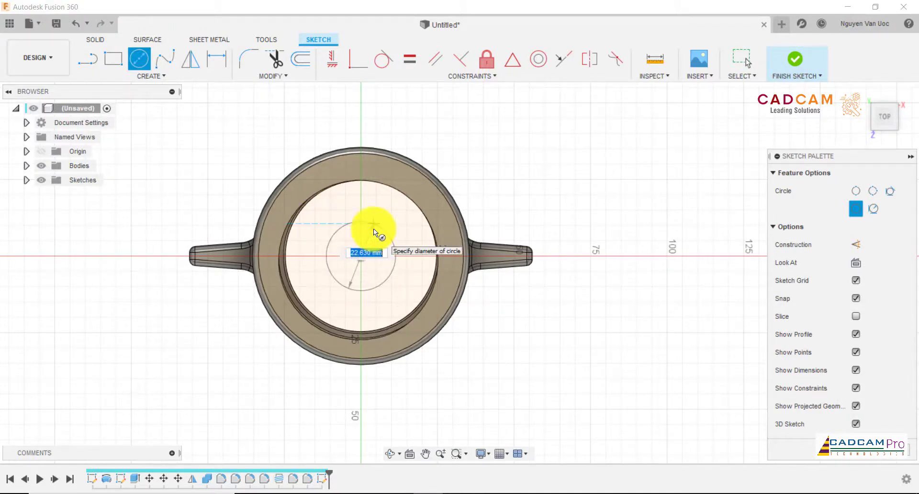
pyautogui.write('57')
pyautogui.press('Return')
pyautogui.press('Escape')
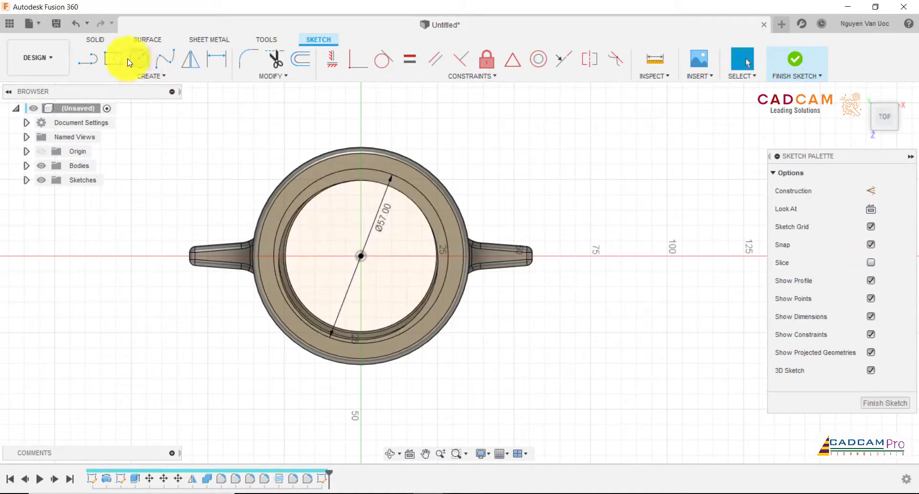
# Step: Sketch a horizontal rectangle about 62.3 mm long across the bore and dimension its height as 8 mm
pyautogui.click(114, 59)
pyautogui.scroll(3, 309, 252)
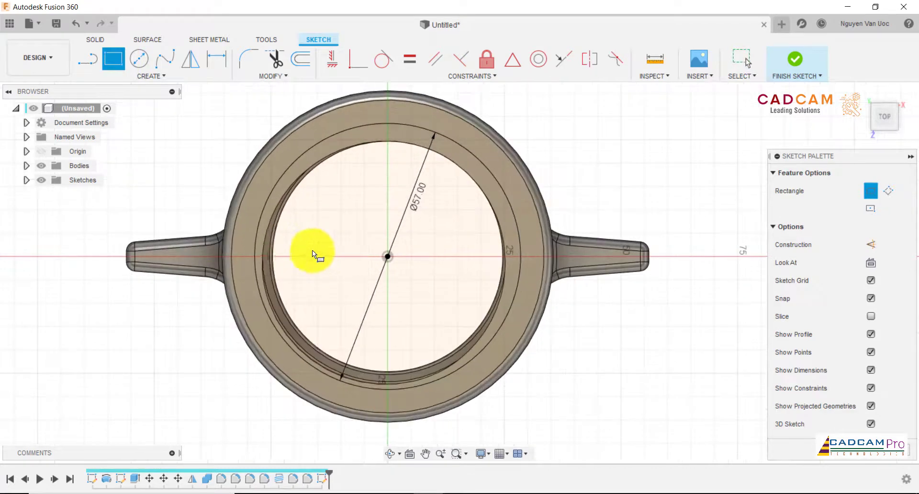
pyautogui.click(242, 234)
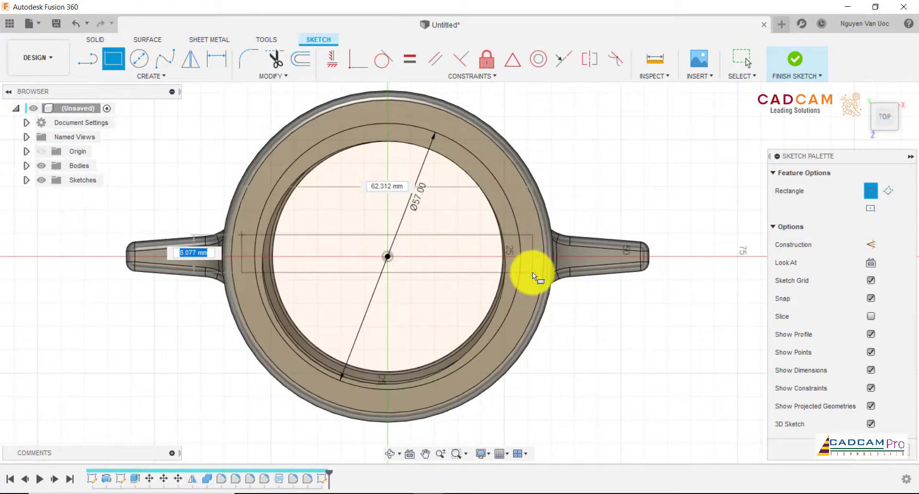
pyautogui.click(532, 272)
pyautogui.click(216, 59)
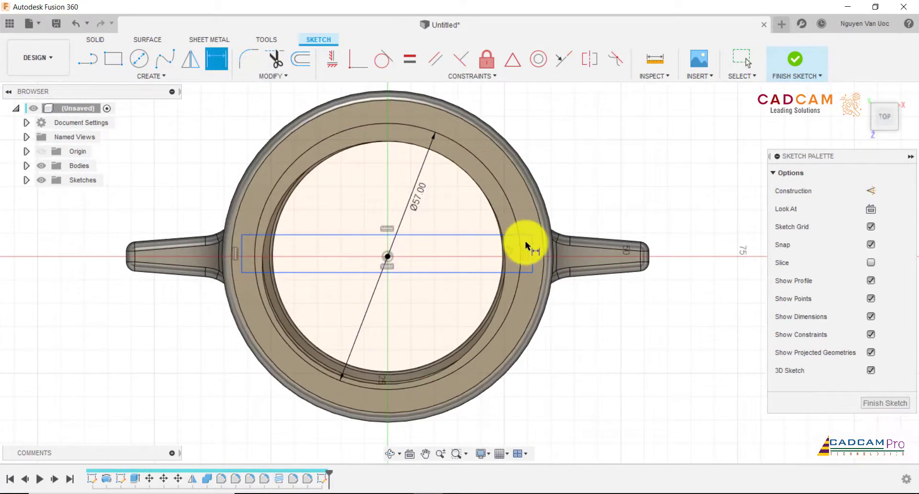
pyautogui.click(682, 254)
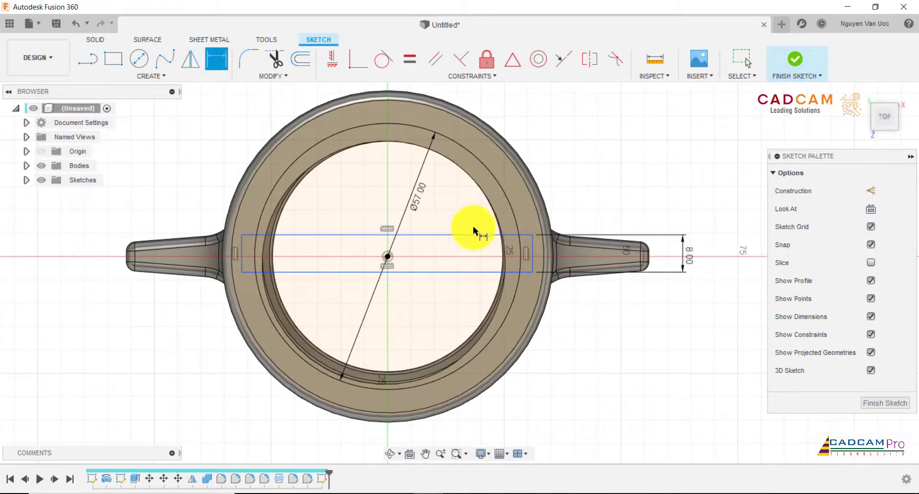
# Step: Dimension the rectangle's upper edge 4 mm from the circle's centre, add a dimension for its length and finish the sketch
pyautogui.click(388, 257)
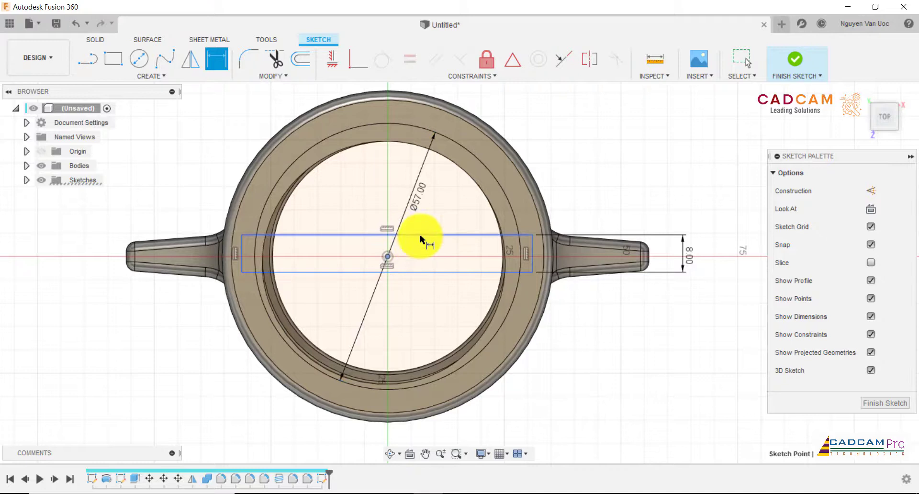
pyautogui.click(444, 244)
pyautogui.write('4')
pyautogui.press('Return')
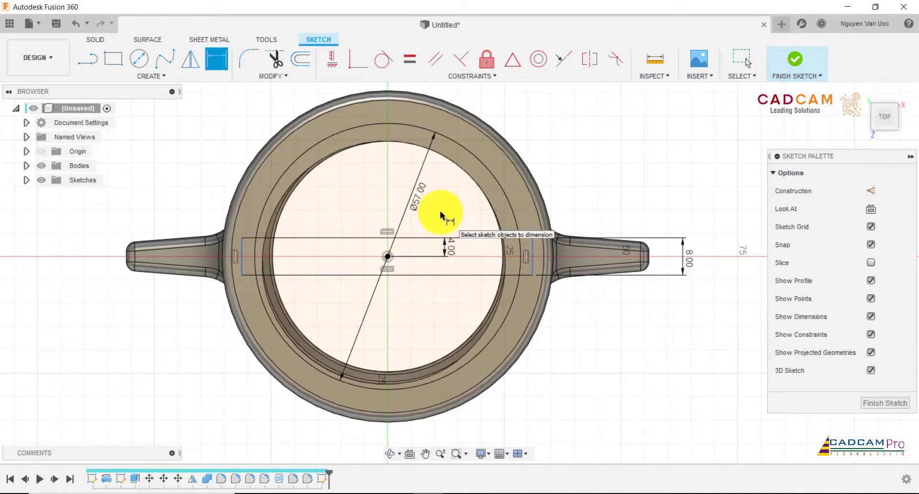
pyautogui.click(443, 275)
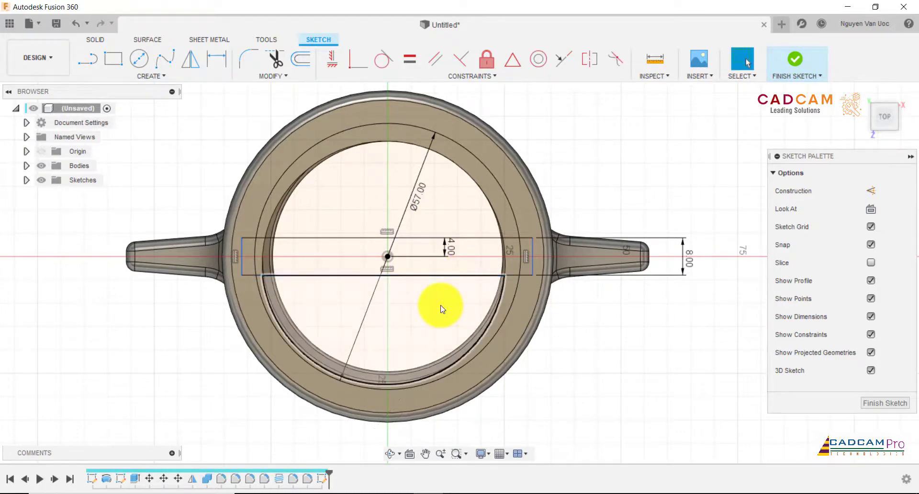
pyautogui.press('Escape')
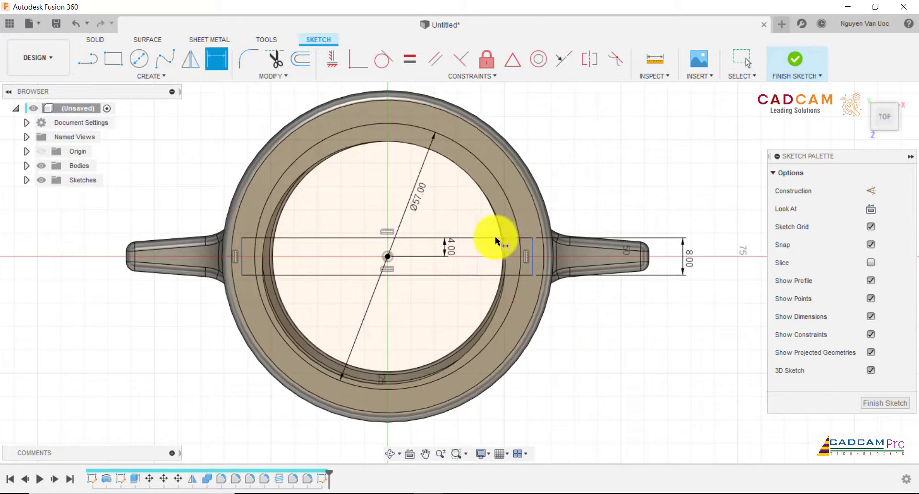
pyautogui.click(481, 274)
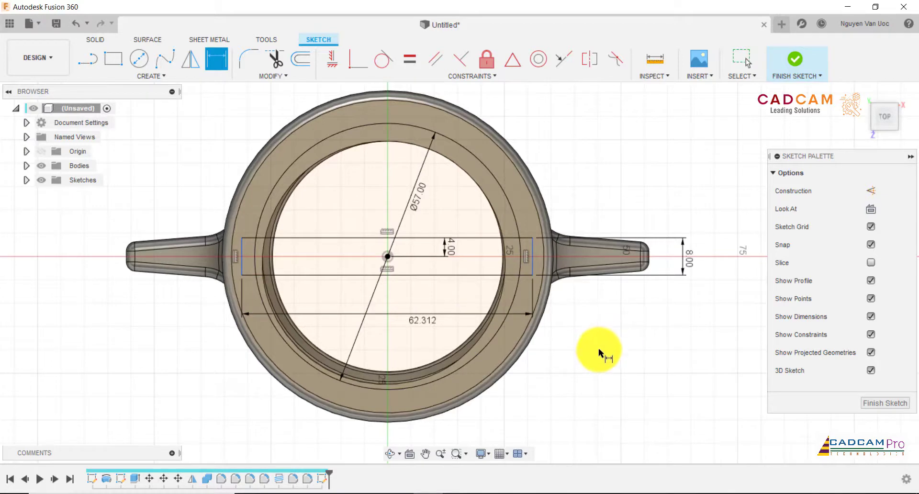
pyautogui.click(872, 400)
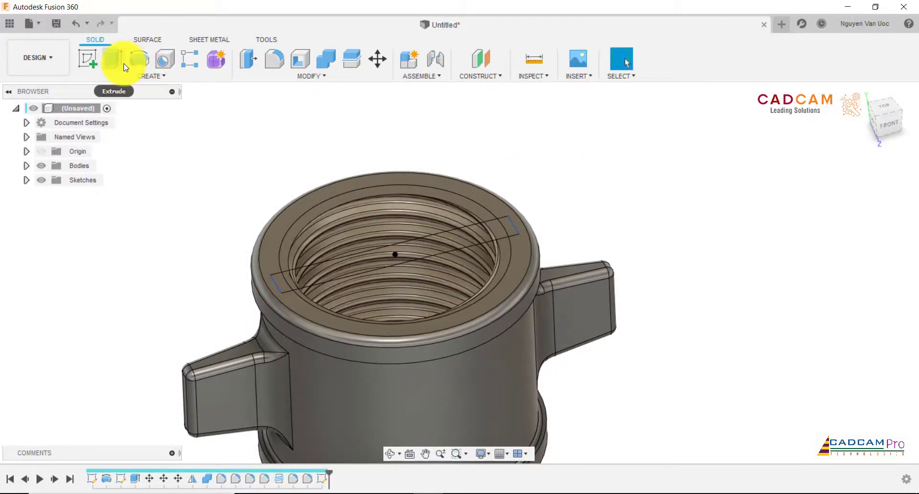
# Step: Extrude the strip's three regions inside the 57 mm circle 80 mm downward as a cut through the coupling
pyautogui.click(112, 60)
pyautogui.click(499, 225)
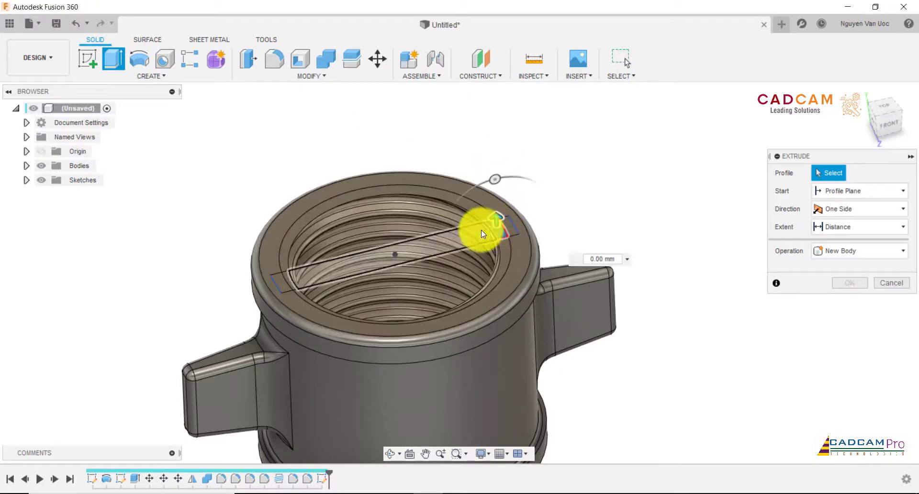
pyautogui.click(290, 277)
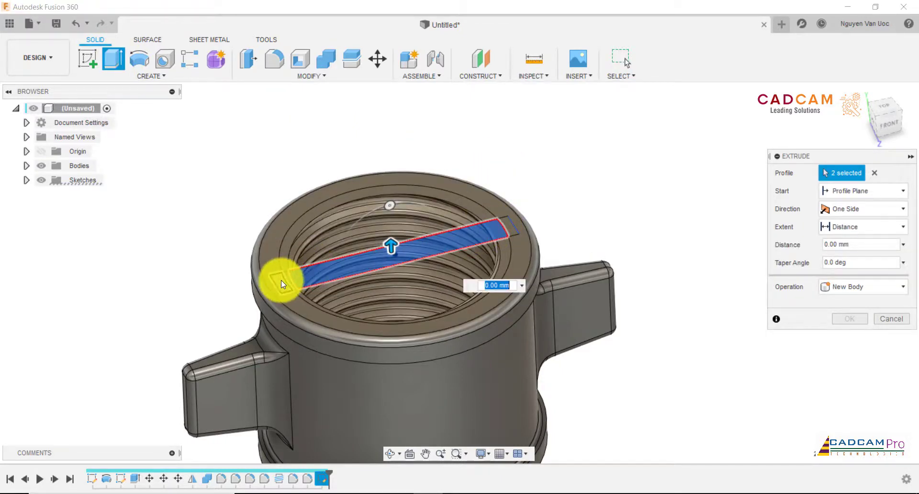
pyautogui.scroll(3, 303, 283)
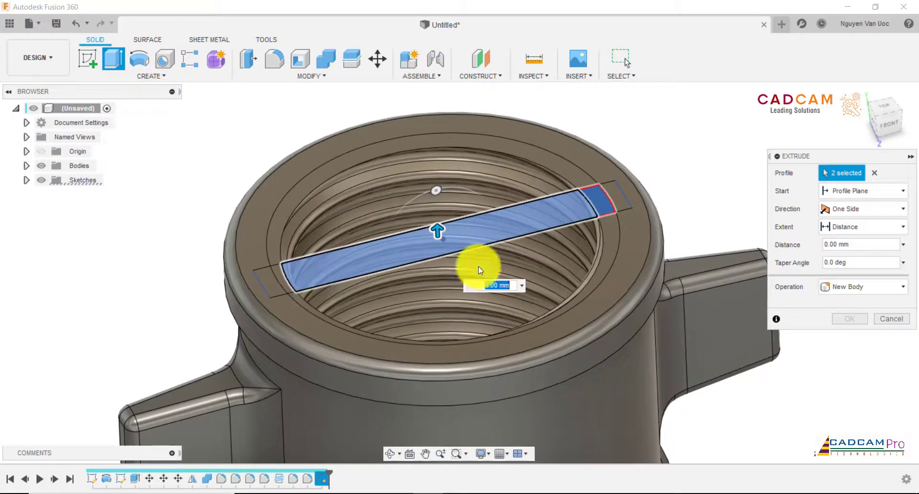
pyautogui.keyDown('shift'); pyautogui.moveTo(478, 266); pyautogui.dragTo(561, 254, button='middle'); pyautogui.keyUp('shift')
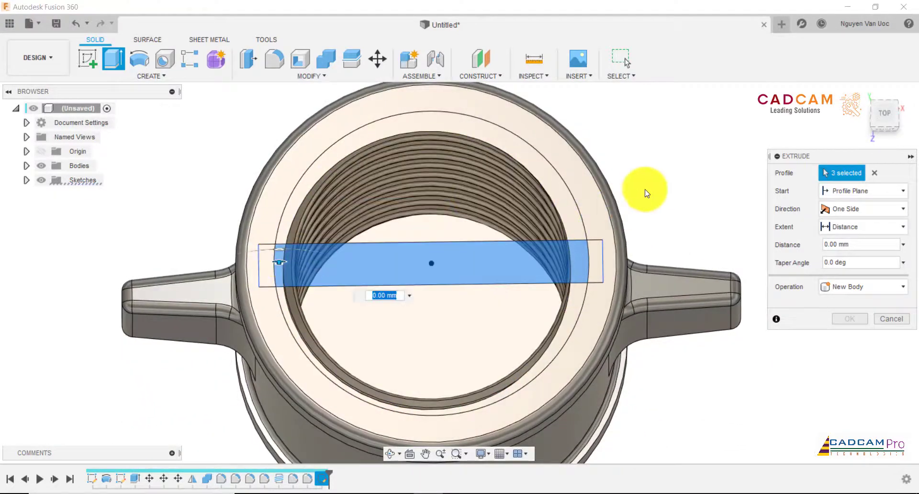
pyautogui.keyDown('shift'); pyautogui.moveTo(695, 172); pyautogui.dragTo(608, 157, button='middle'); pyautogui.keyUp('shift')
pyautogui.scroll(-3, 608, 158)
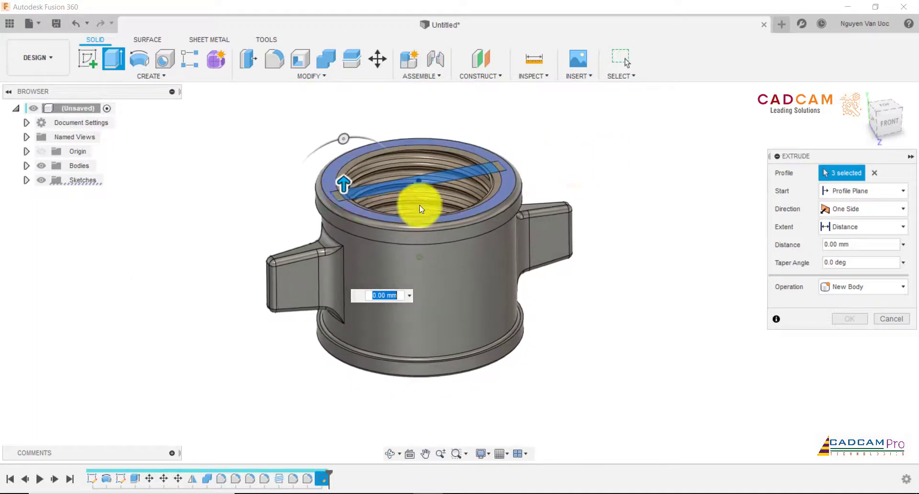
pyautogui.moveTo(345, 185); pyautogui.dragTo(344, 222)
pyautogui.moveTo(345, 345); pyautogui.dragTo(340, 396)
pyautogui.keyDown('shift'); pyautogui.moveTo(617, 351); pyautogui.dragTo(641, 360, button='middle'); pyautogui.keyUp('shift')
pyautogui.scroll(3, 619, 348)
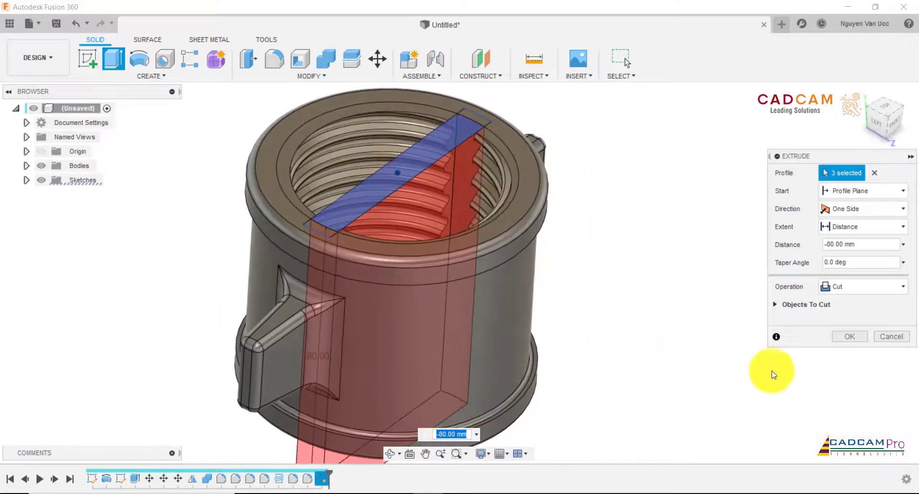
pyautogui.click(849, 336)
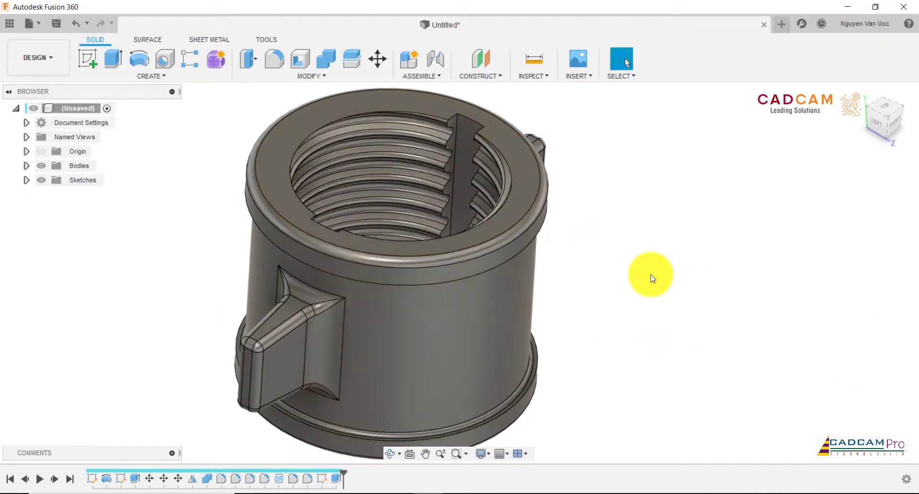
# Step: Edit the bore's thread feature and change its thread type to ANSI Metric M Profile
pyautogui.keyDown('shift'); pyautogui.moveTo(651, 276); pyautogui.dragTo(254, 172, button='middle'); pyautogui.keyUp('shift')
pyautogui.scroll(5, 352, 170)
pyautogui.moveTo(254, 172); pyautogui.dragTo(300, 186)
pyautogui.keyDown('shift'); pyautogui.moveTo(300, 185); pyautogui.dragTo(296, 185, button='middle'); pyautogui.keyUp('shift')
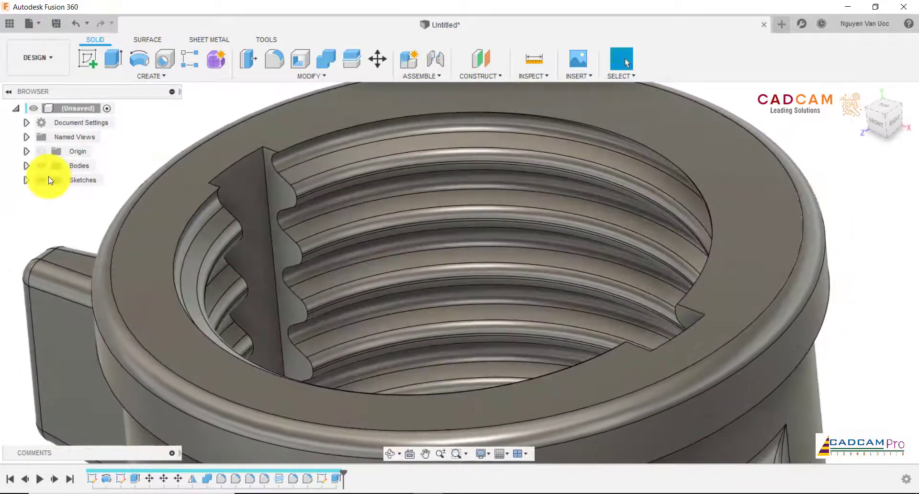
pyautogui.scroll(-4, 491, 252)
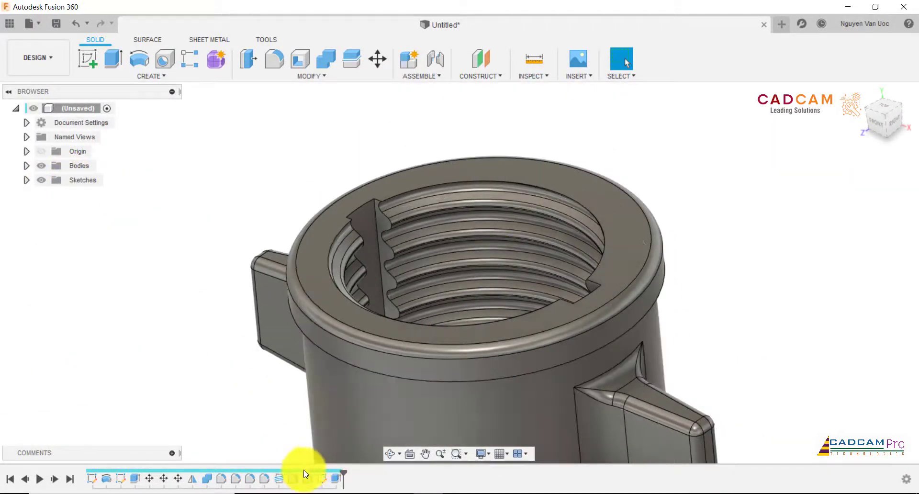
pyautogui.rightClick(280, 478)
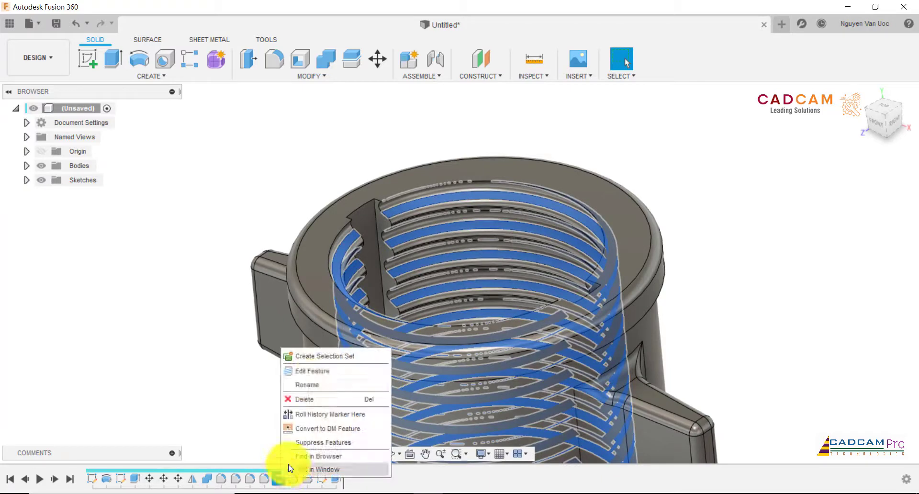
pyautogui.click(312, 372)
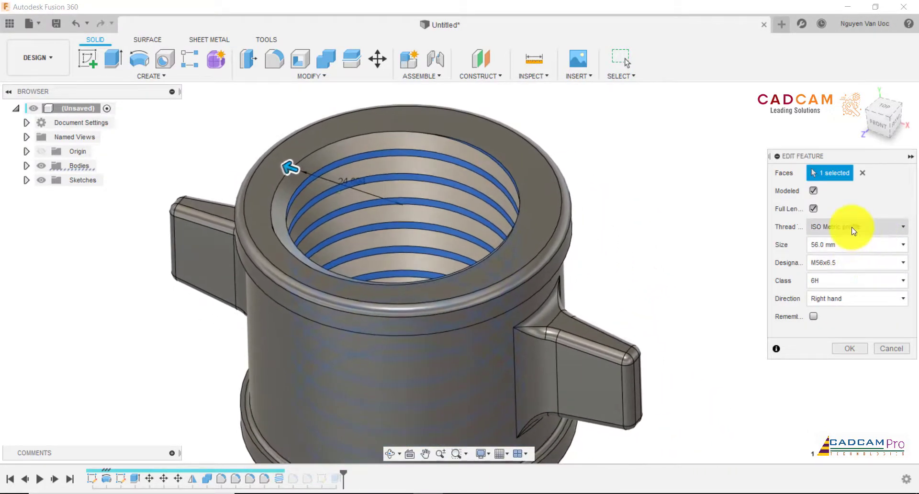
pyautogui.click(851, 228)
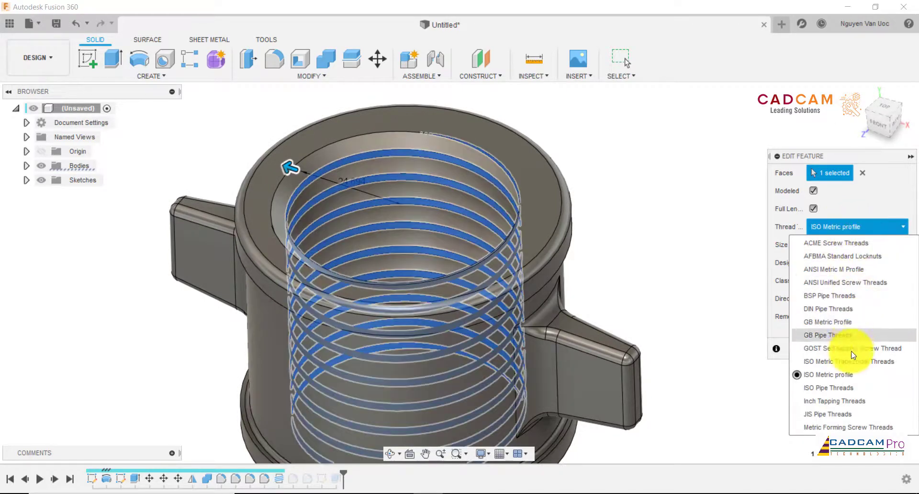
pyautogui.click(851, 269)
# Step: Try a 58 mm thread size, set the size back to 56 mm with designation M56x6.5 and apply the thread edit
pyautogui.click(851, 244)
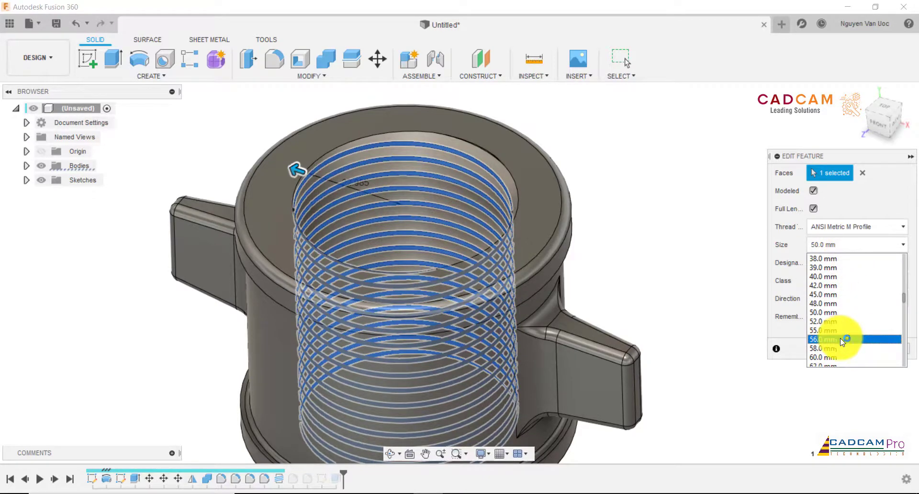
pyautogui.click(840, 338)
pyautogui.click(847, 246)
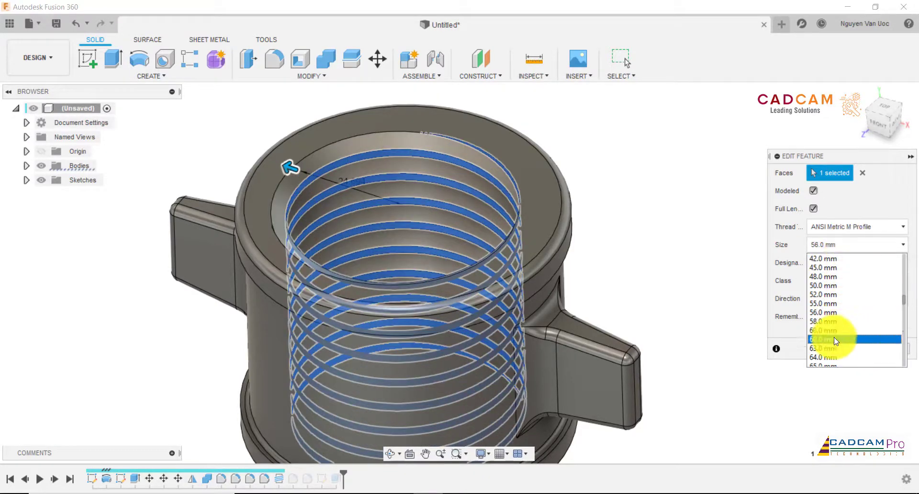
pyautogui.click(835, 321)
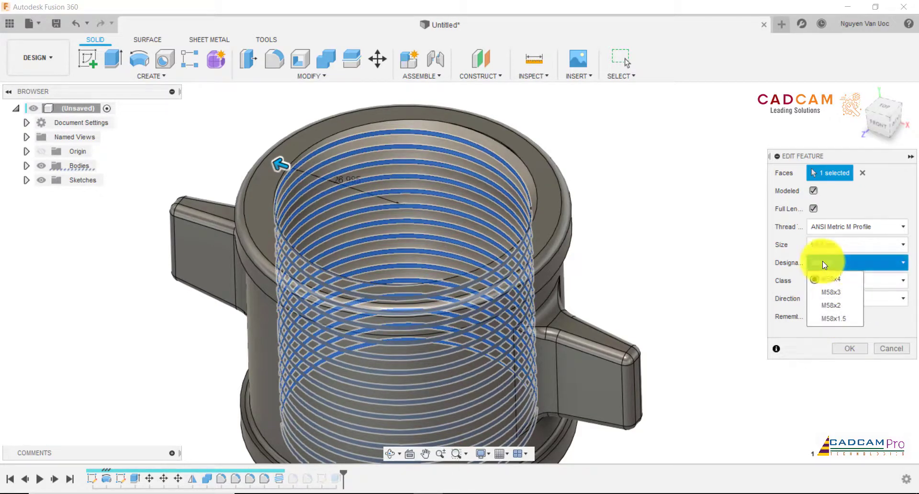
pyautogui.click(711, 245)
pyautogui.click(819, 245)
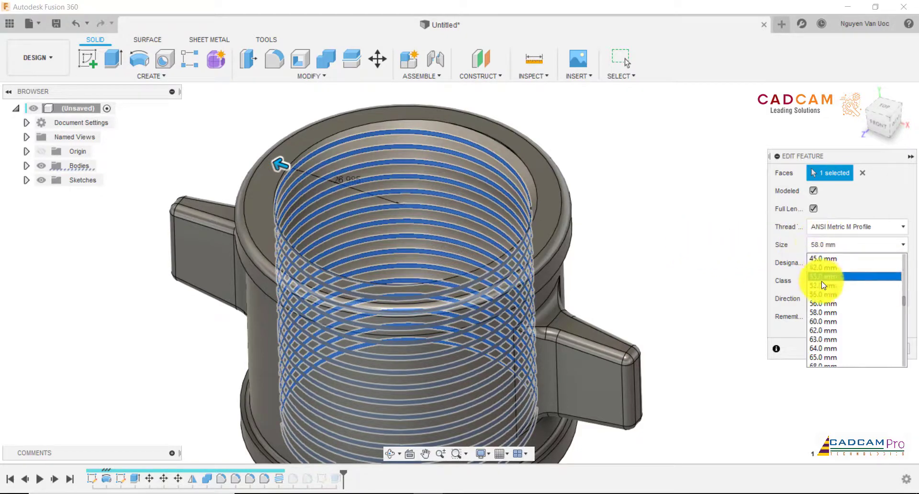
pyautogui.click(823, 303)
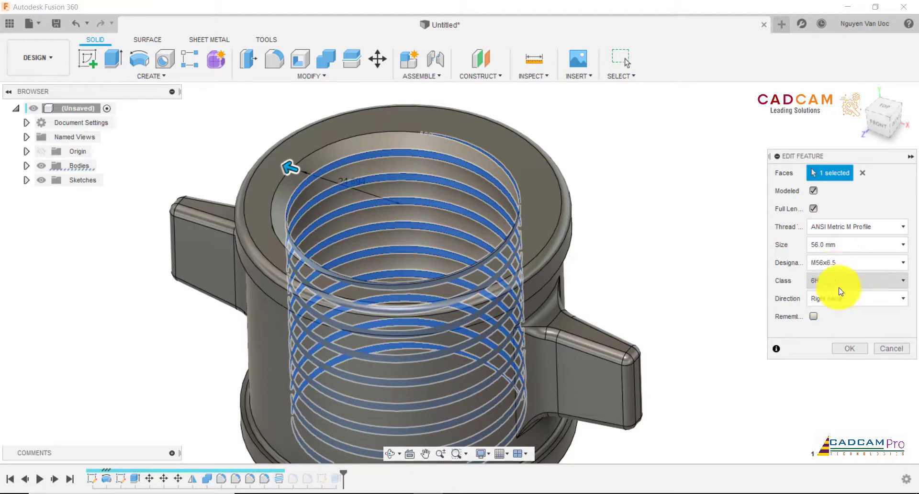
pyautogui.click(848, 348)
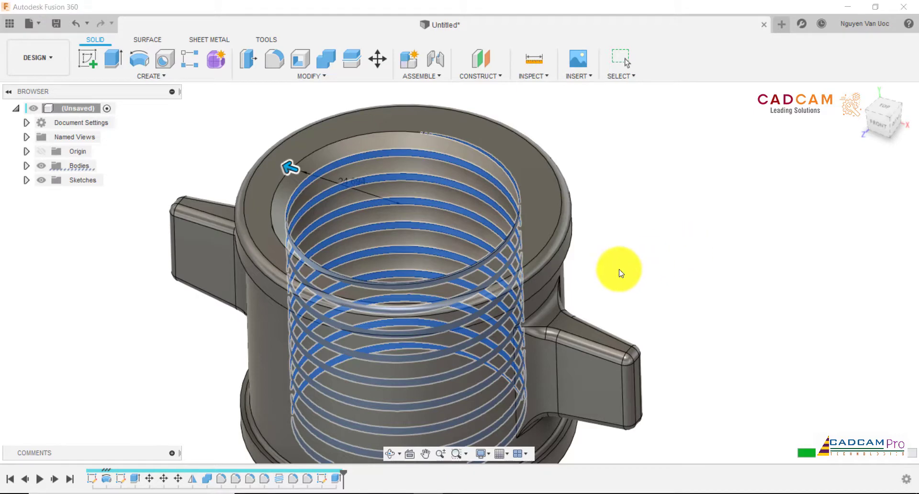
# Step: Suppress the second thread-edge fillet and inspect the thread and the grooves in the bore
pyautogui.scroll(-5, 629, 269)
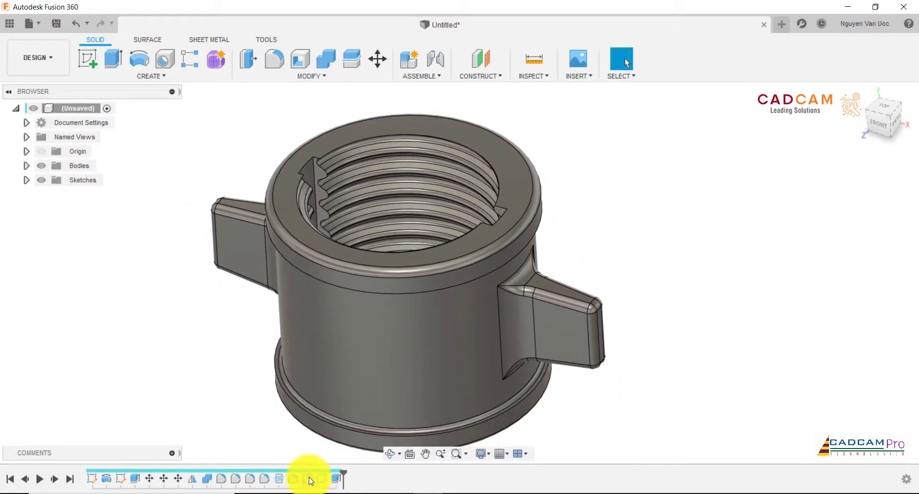
pyautogui.rightClick(309, 480)
pyautogui.click(333, 446)
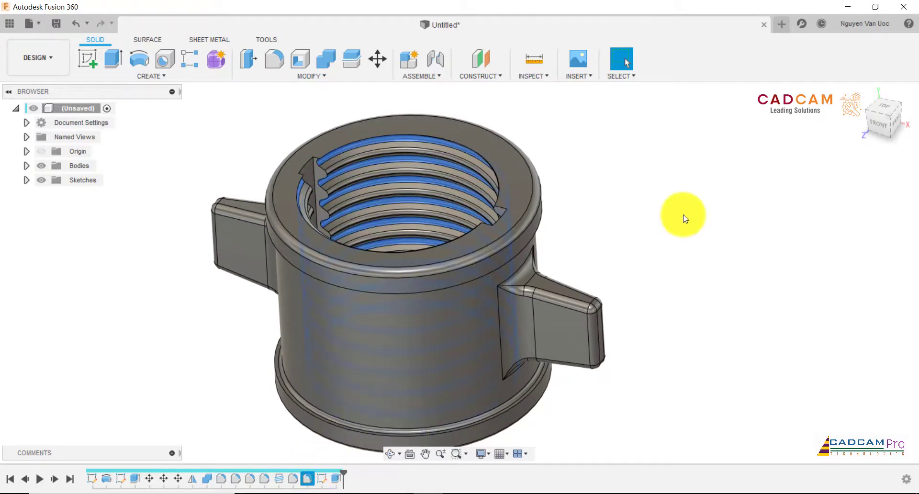
pyautogui.scroll(3, 427, 154)
pyautogui.scroll(5, 427, 151)
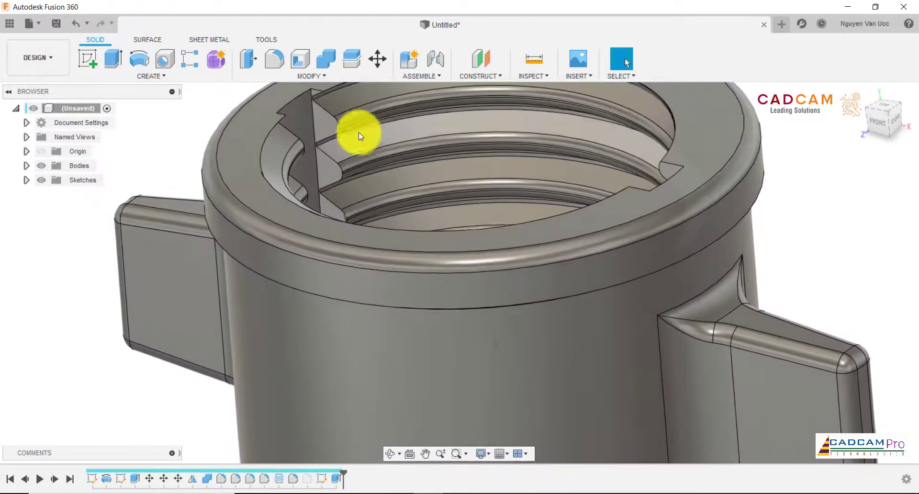
pyautogui.keyDown('shift'); pyautogui.moveTo(332, 153); pyautogui.dragTo(255, 174, button='middle'); pyautogui.keyUp('shift')
pyautogui.scroll(-6, 257, 180)
pyautogui.scroll(-1, 260, 182)
pyautogui.press('F6')
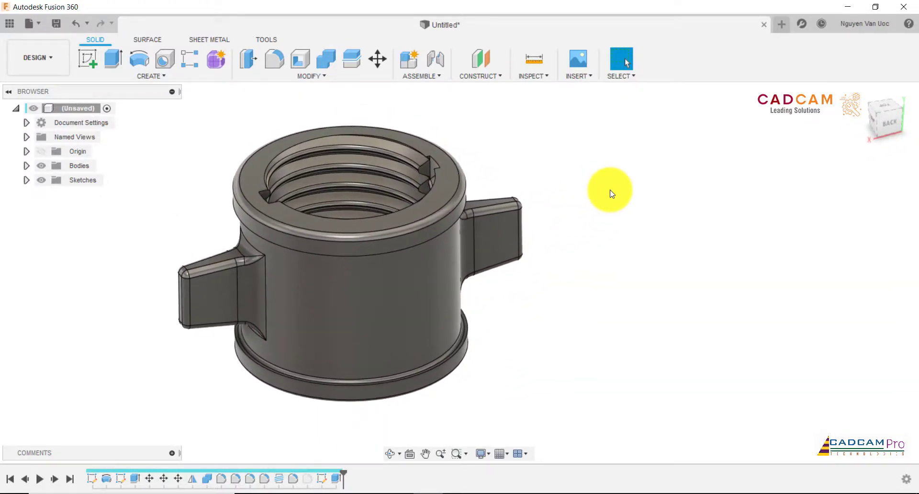
# Step: Browse the paint and powder coat appearances, apply Paint - Metallic (Yellow) to the coupling body and finish the appearance settings
pyautogui.press('a')
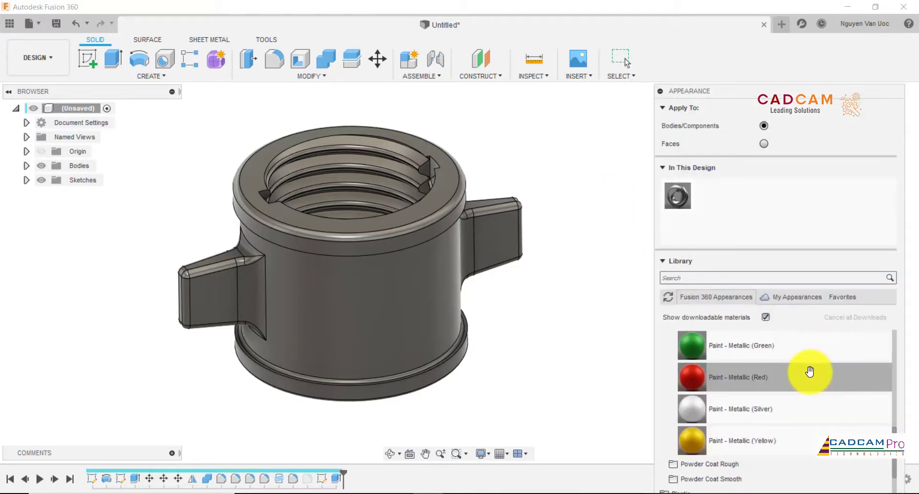
pyautogui.scroll(-3, 825, 378)
pyautogui.scroll(3, 828, 389)
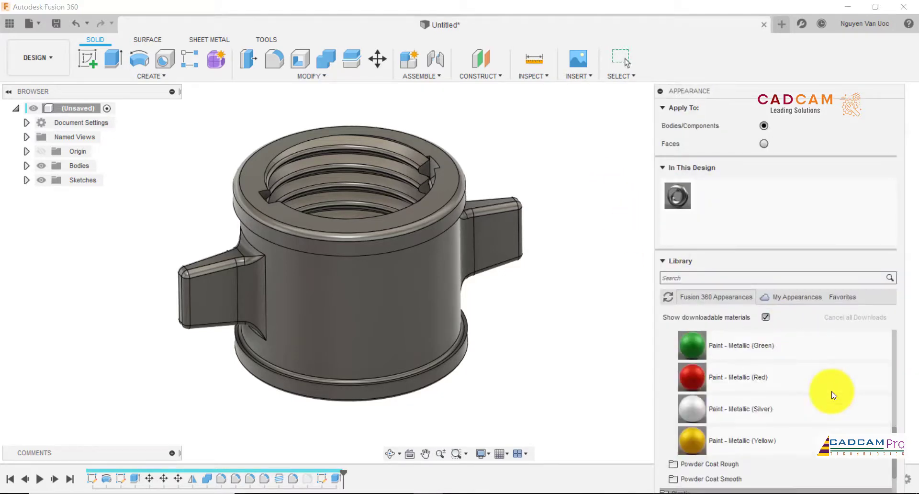
pyautogui.click(745, 466)
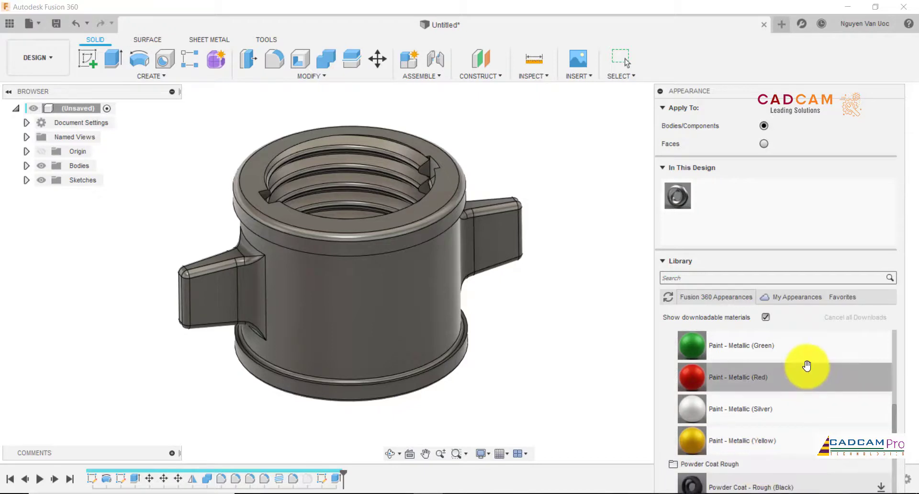
pyautogui.scroll(-3, 785, 366)
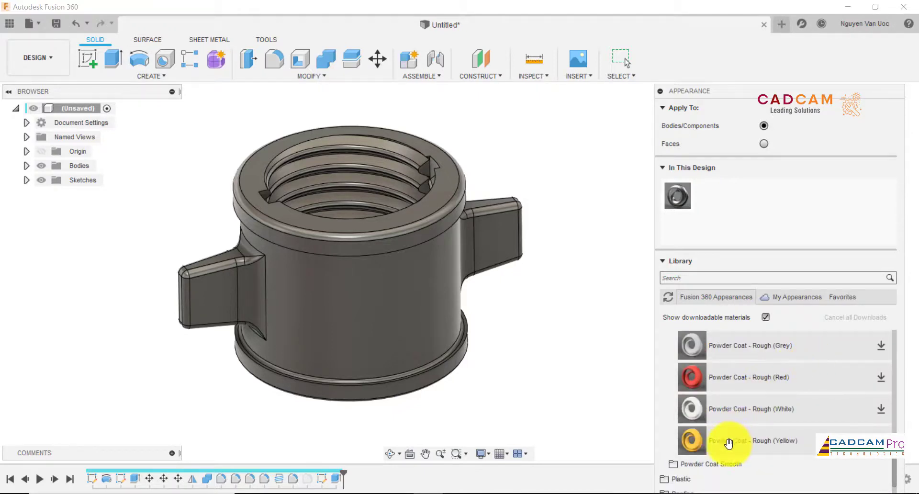
pyautogui.scroll(3, 752, 421)
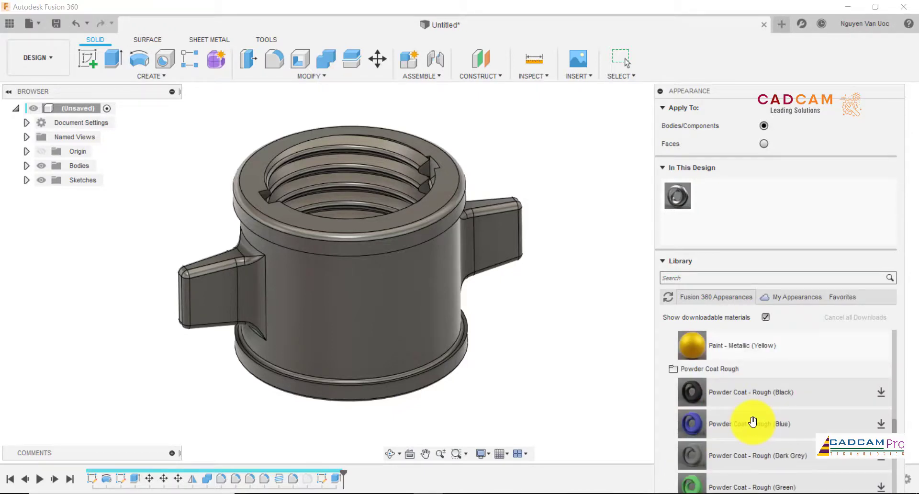
pyautogui.scroll(3, 753, 421)
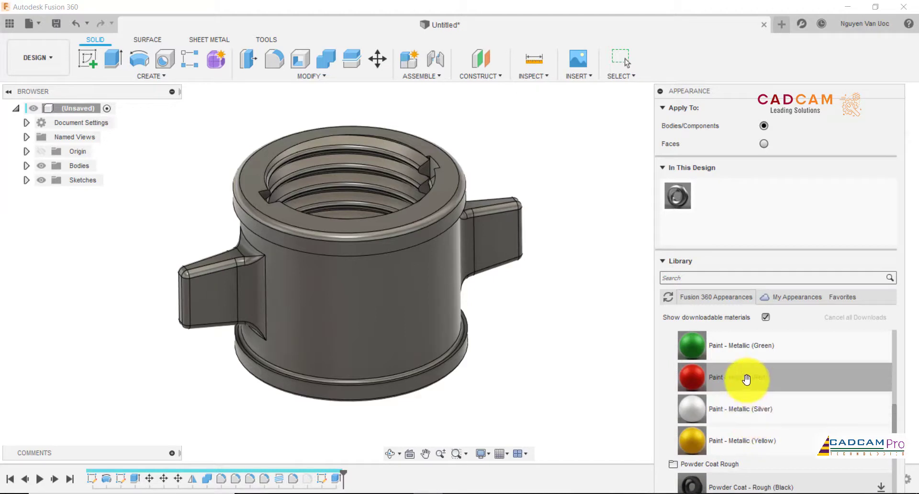
pyautogui.moveTo(743, 433); pyautogui.dragTo(458, 307)
pyautogui.scroll(2, 577, 330)
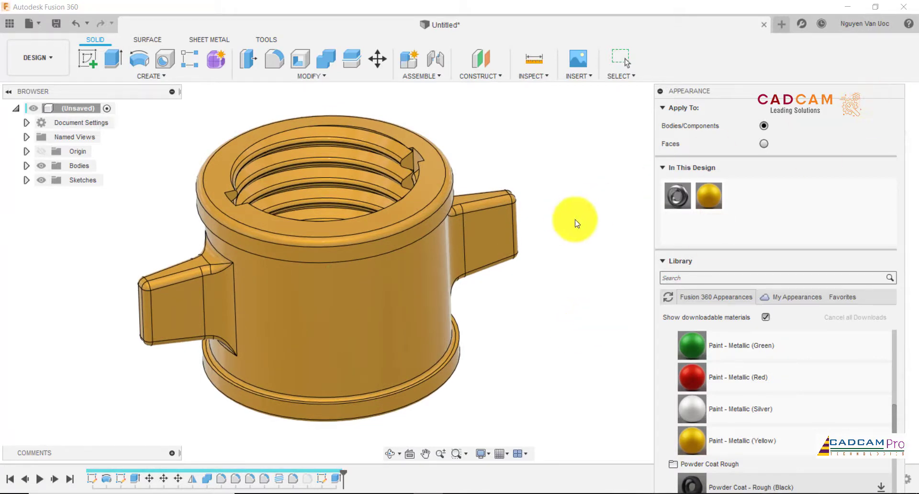
pyautogui.click(669, 262)
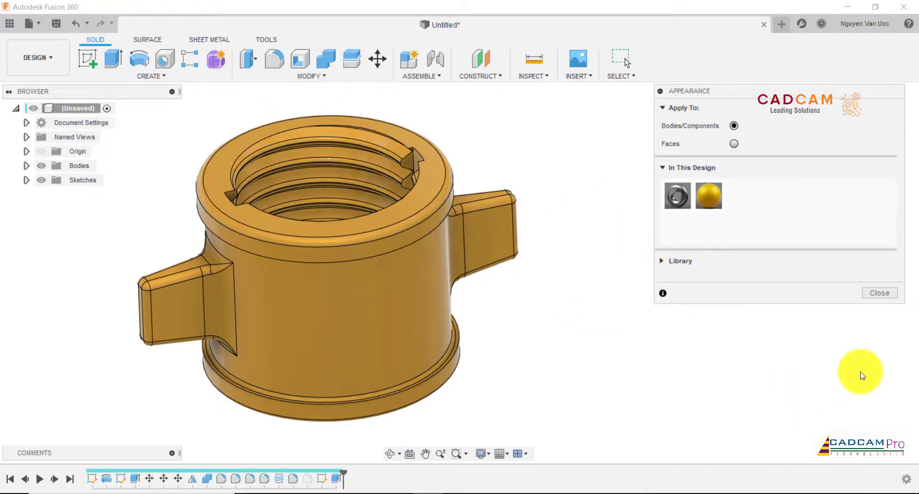
pyautogui.click(880, 295)
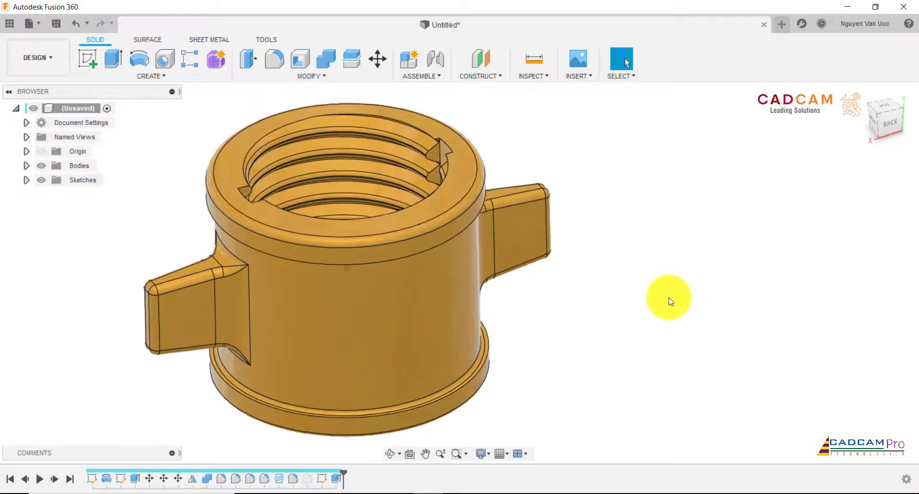